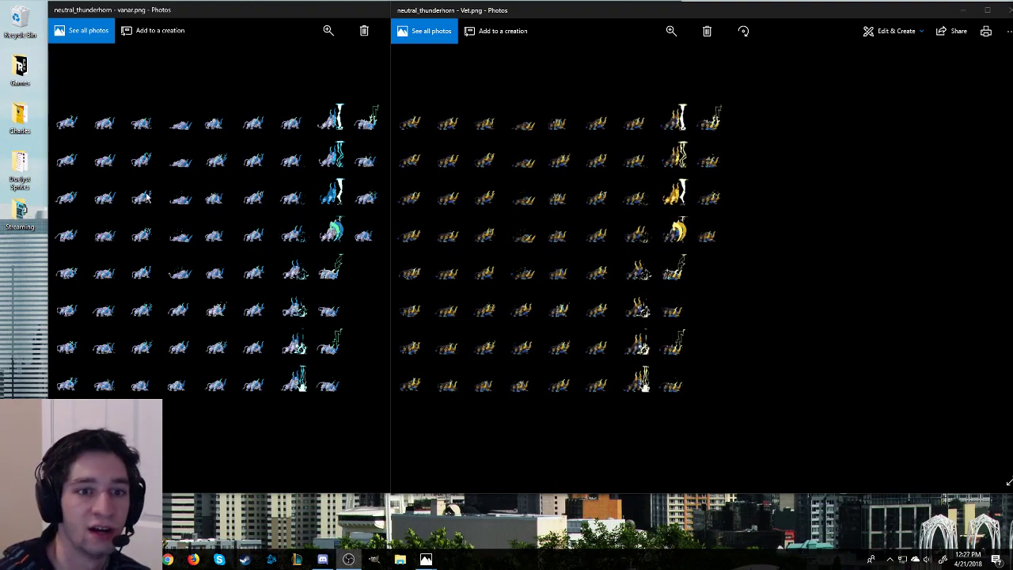
Step: Compare the vanar and Vet versions of the neutral_thunderhorn sprite sheet, and close both images
click(125, 167)
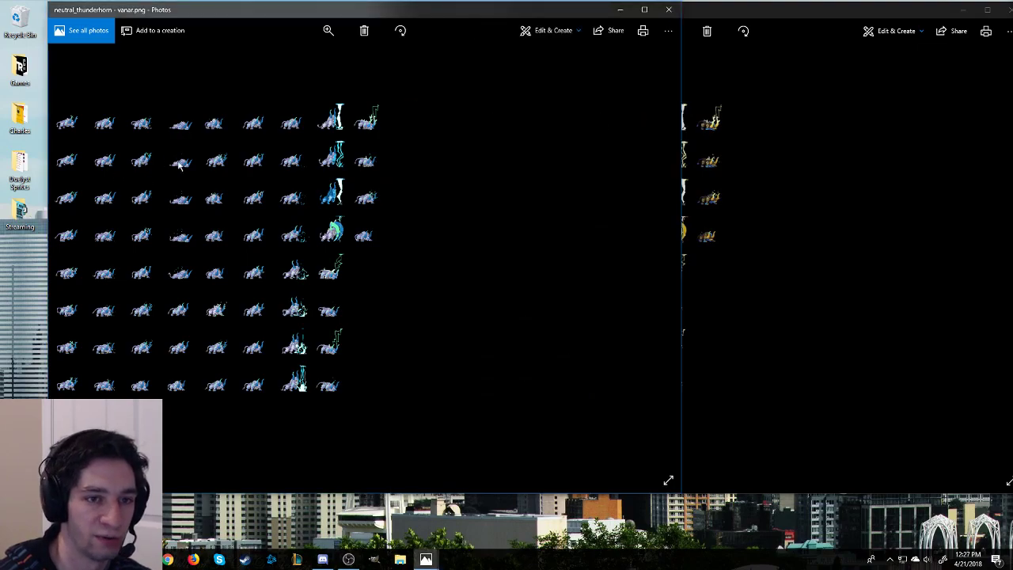
click(794, 150)
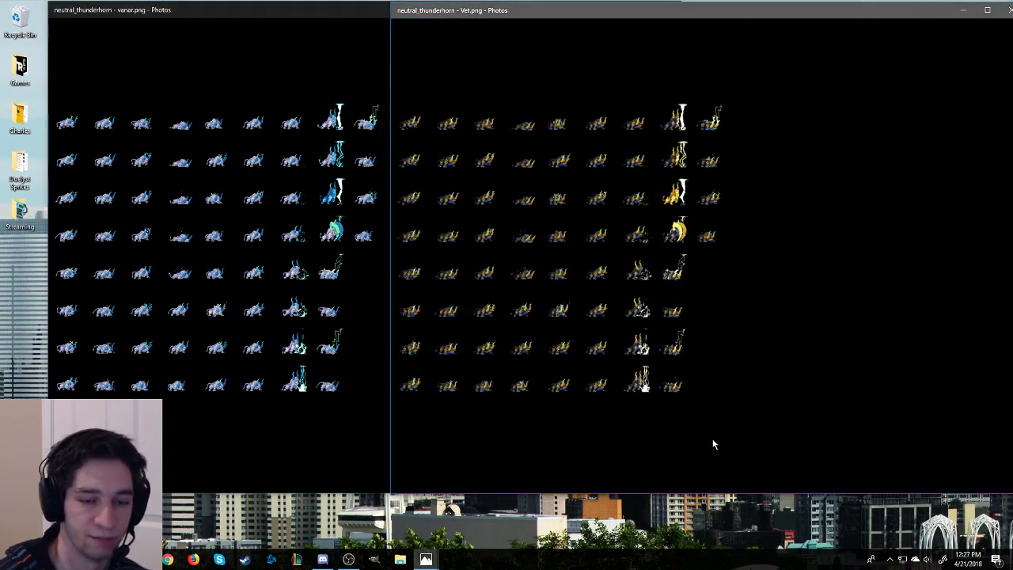
click(648, 513)
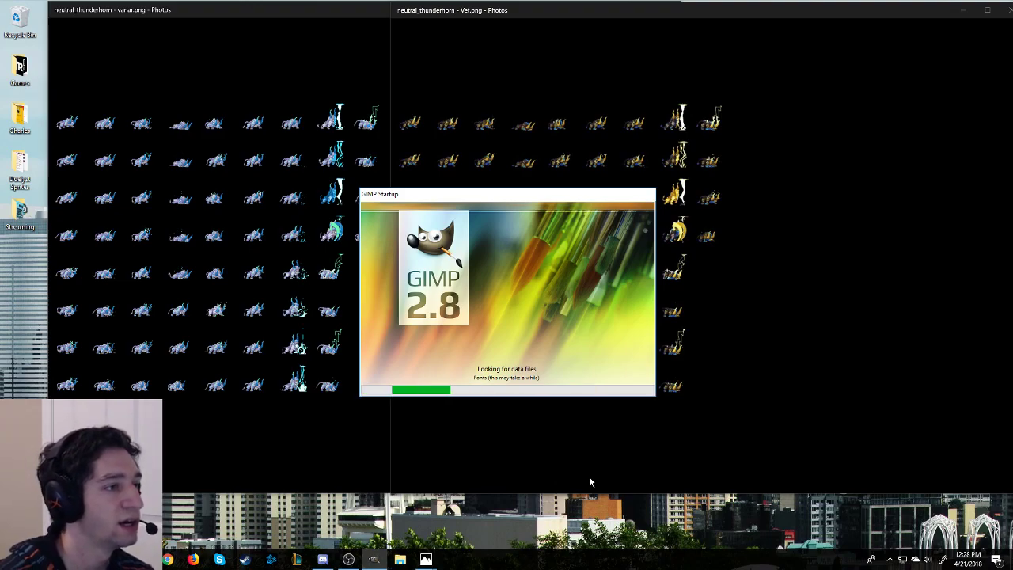
click(1005, 10)
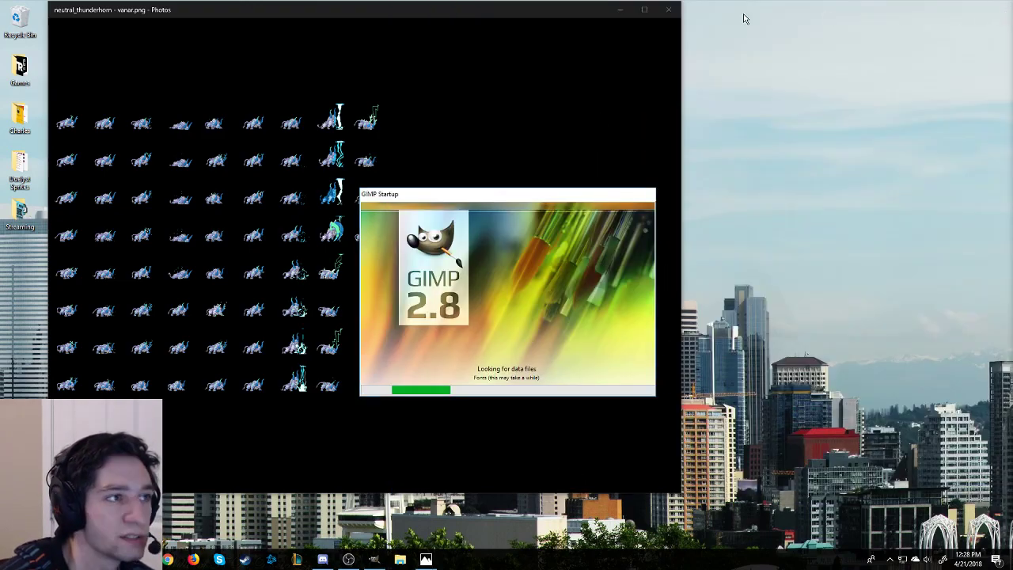
click(667, 9)
Step: Move the Tool Options window higher on the desktop and bring up the main GIMP window
drag(837, 114, 664, 448)
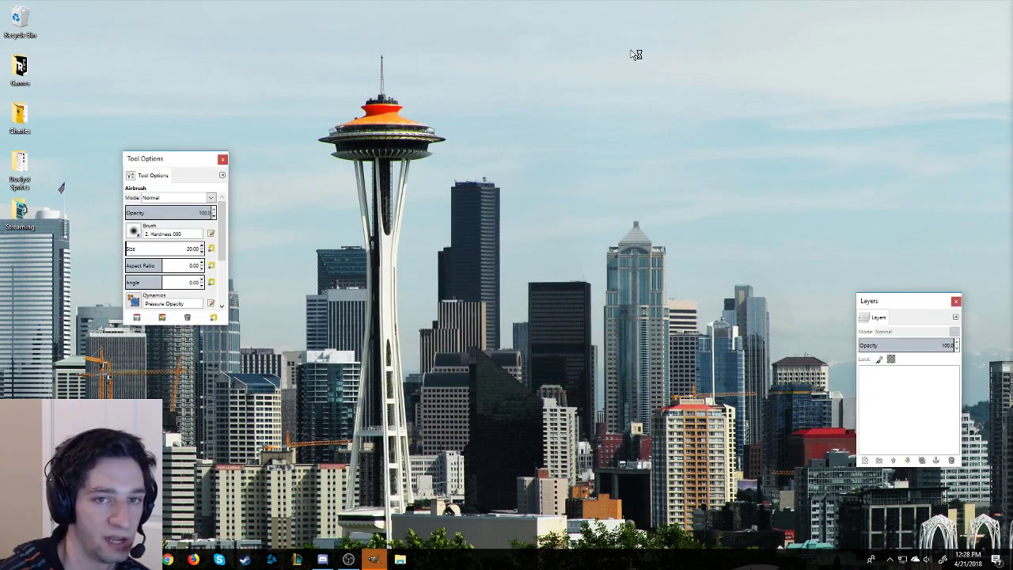
drag(144, 164, 179, 101)
click(374, 559)
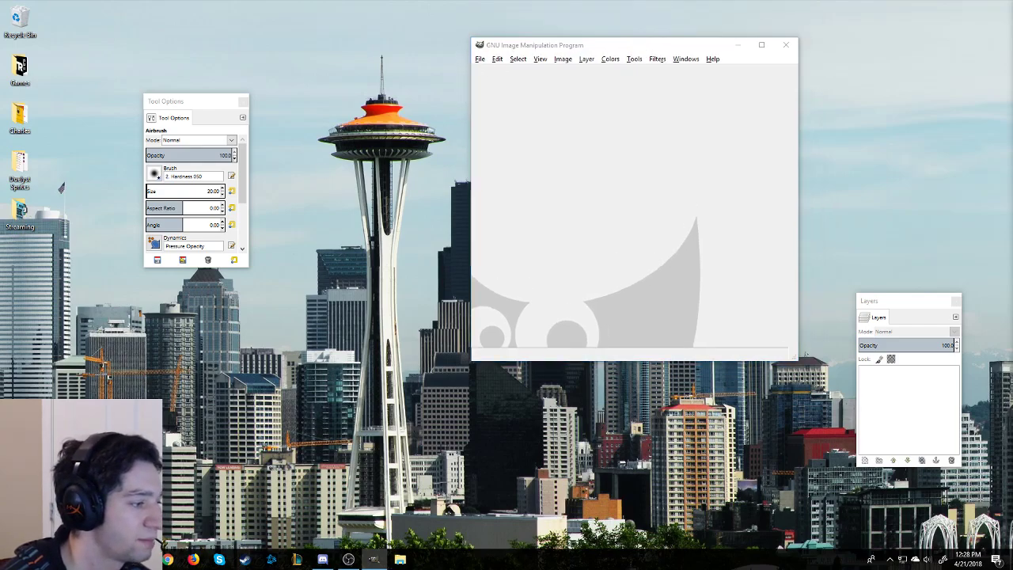
Step: Switch to File Explorer and open the Steam folder in Program Files (x86) on the C: drive
key(super+e)
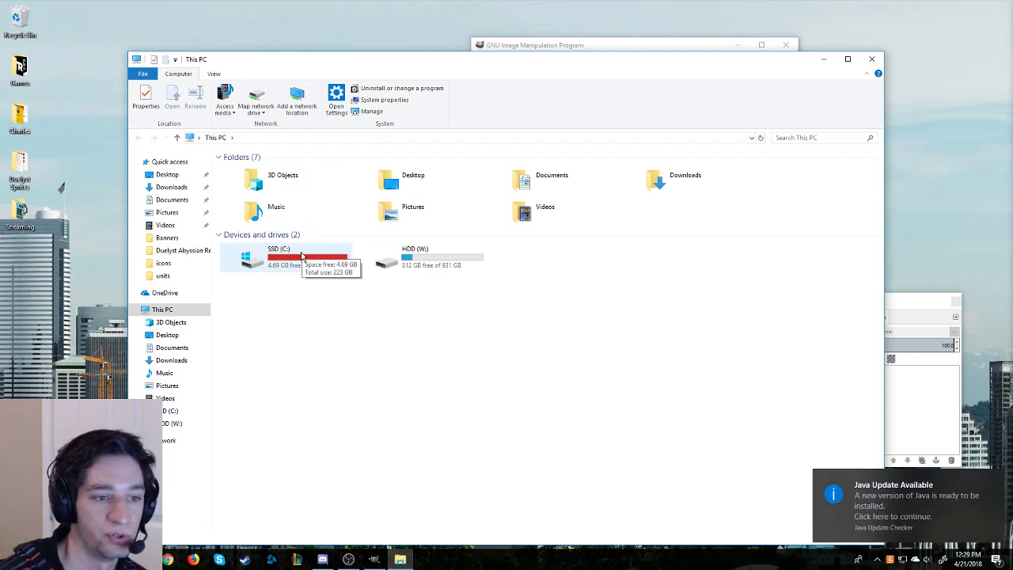
double_click(297, 264)
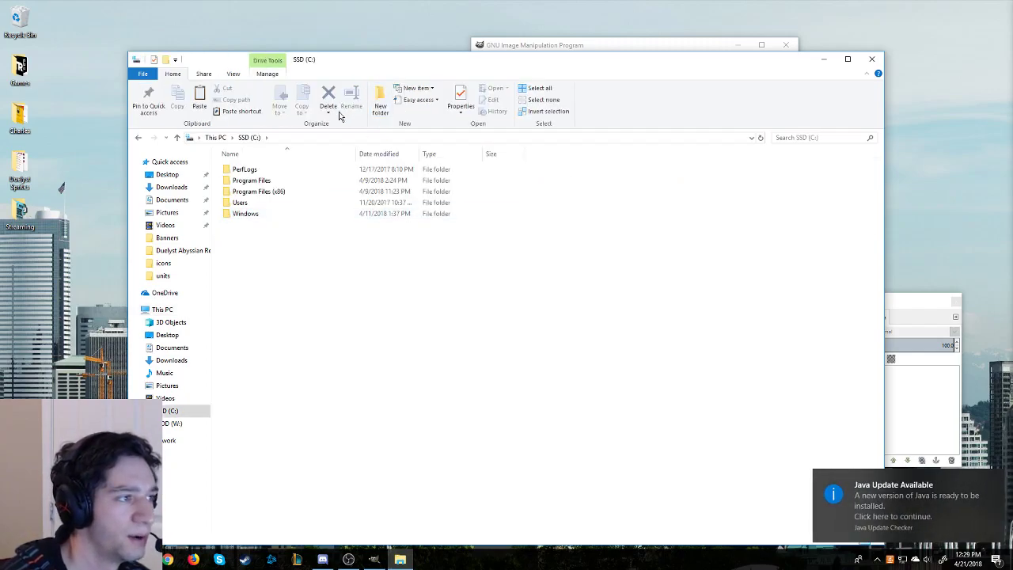
double_click(309, 200)
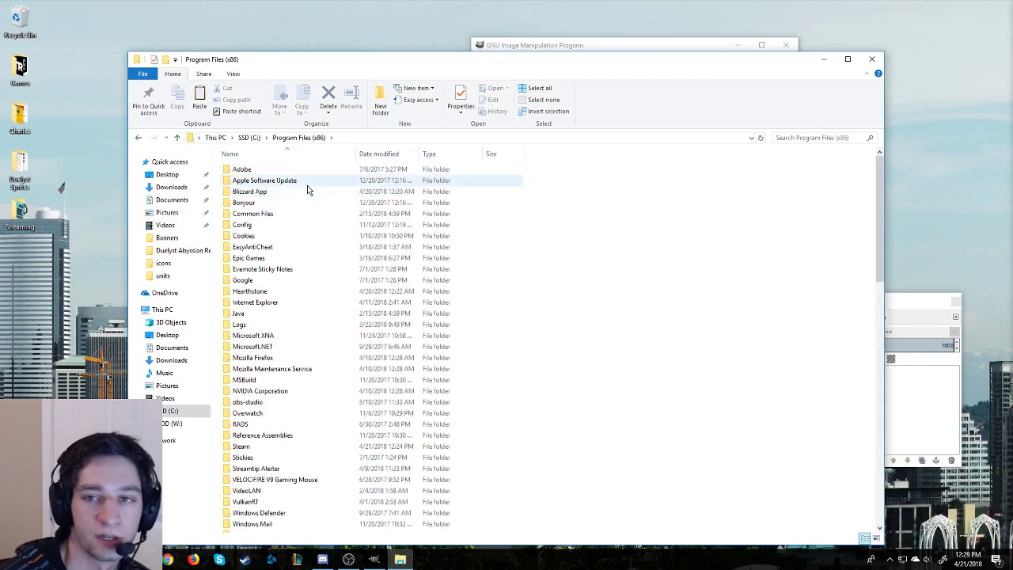
key(s)
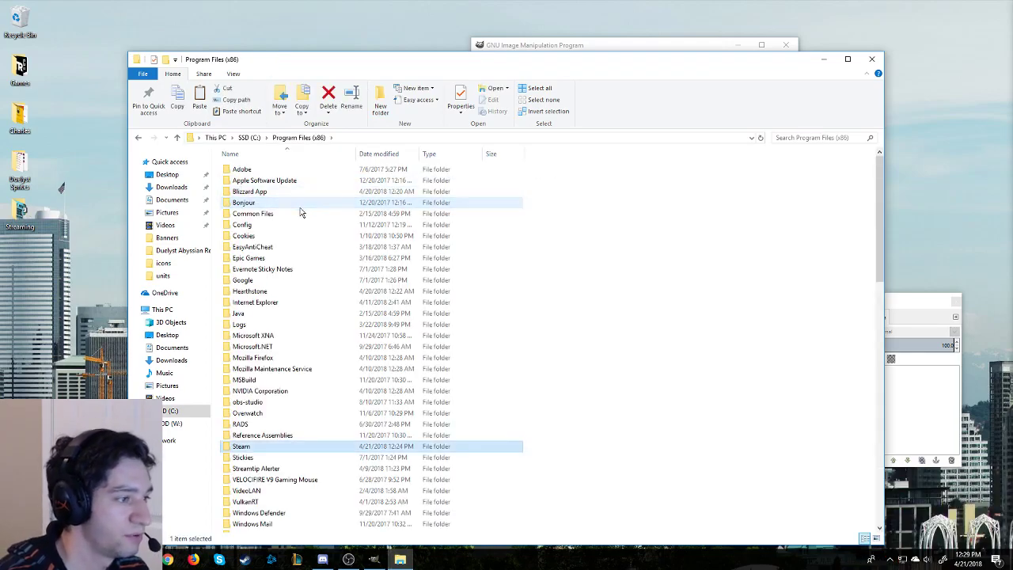
key(Return)
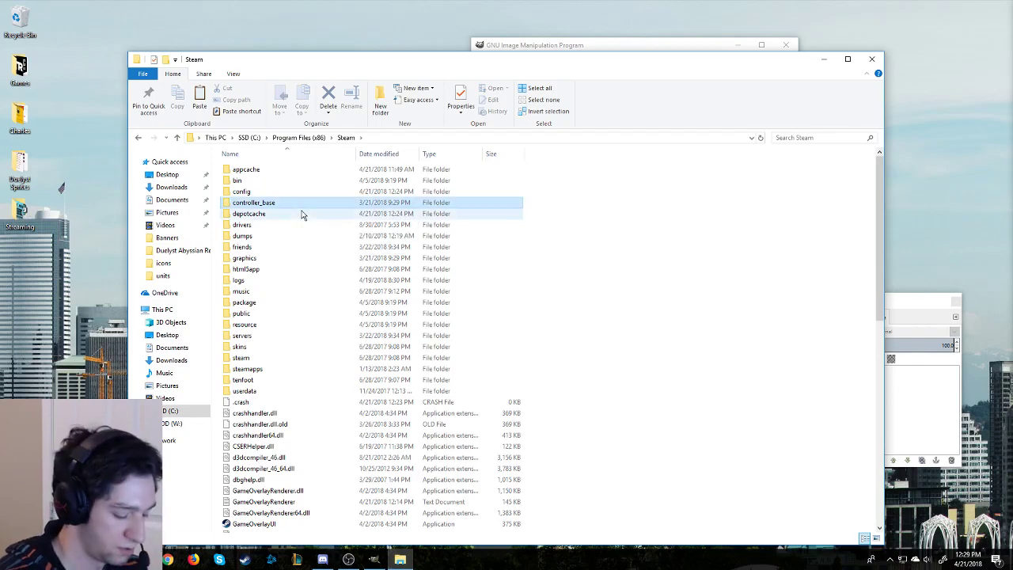
Step: Open the common folder inside Steam's steamapps folder
key(s)
key(t)
key(Down)
key(Return)
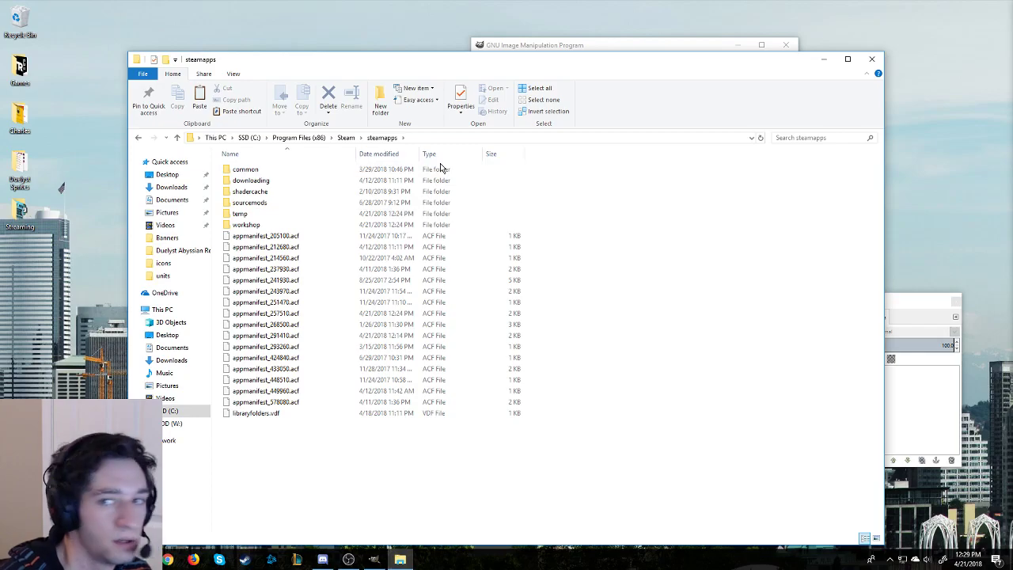
double_click(274, 170)
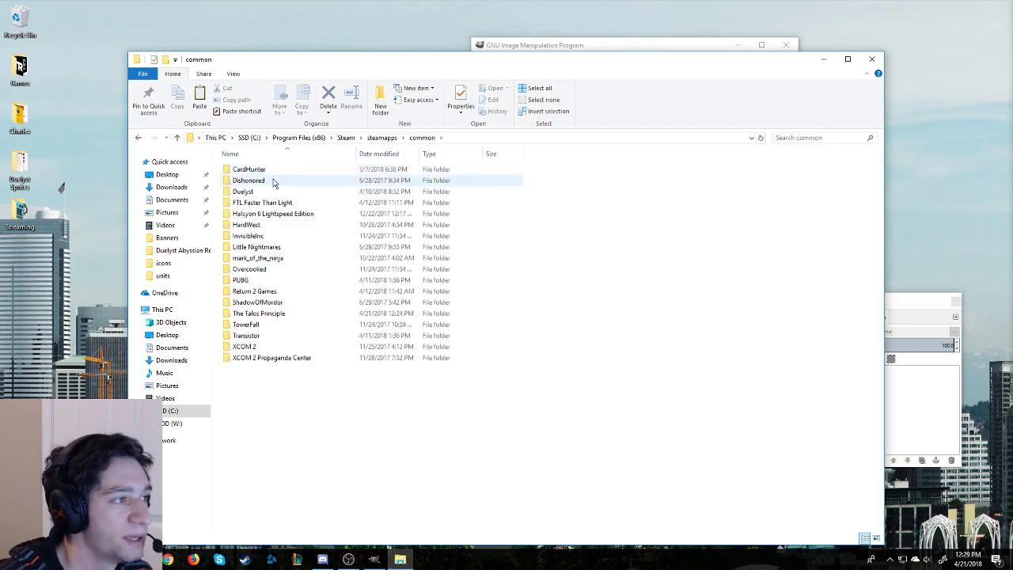
Step: Open the Duelyst game's resources\app\src\resources folder
click(260, 194)
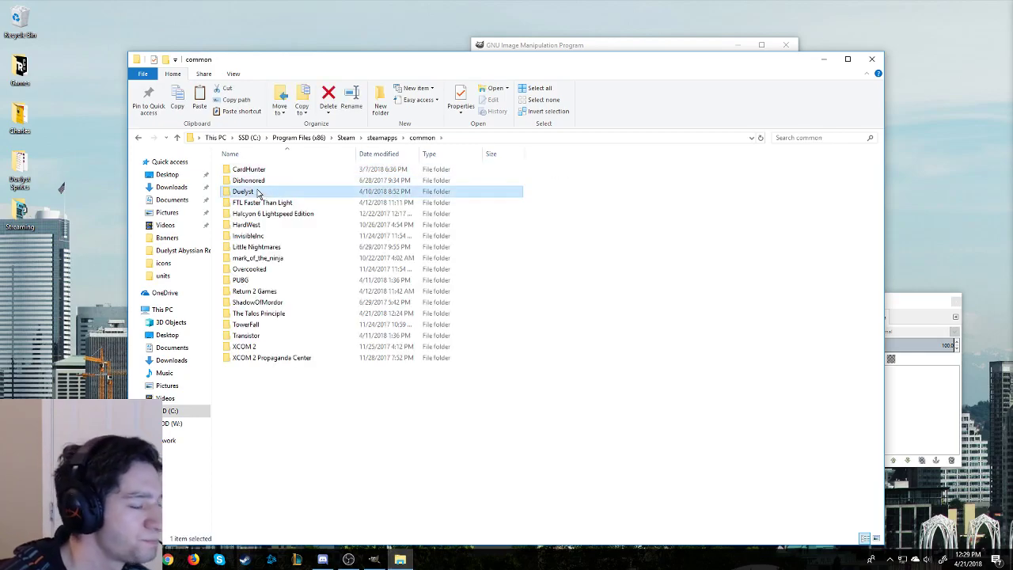
double_click(258, 192)
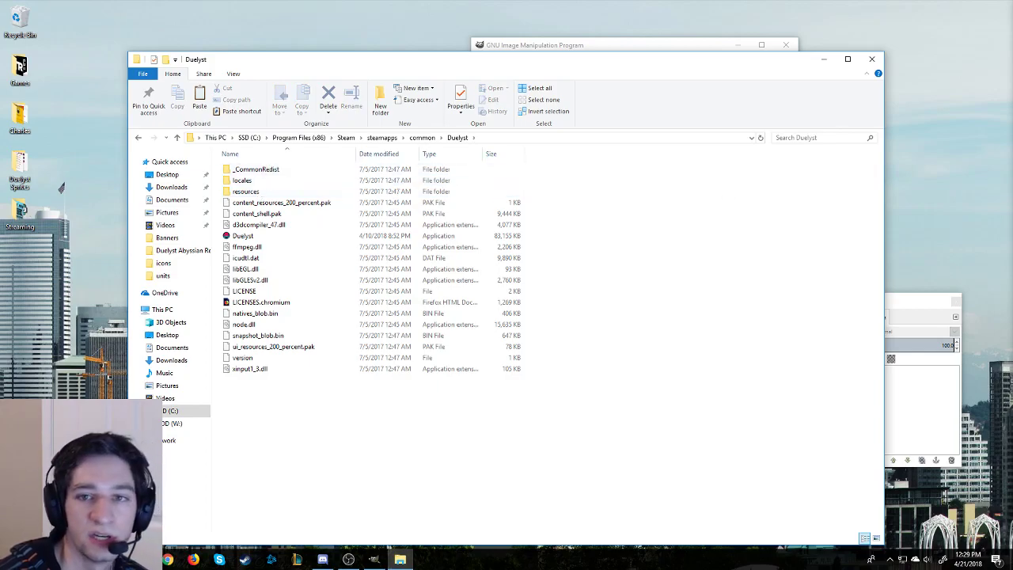
double_click(269, 192)
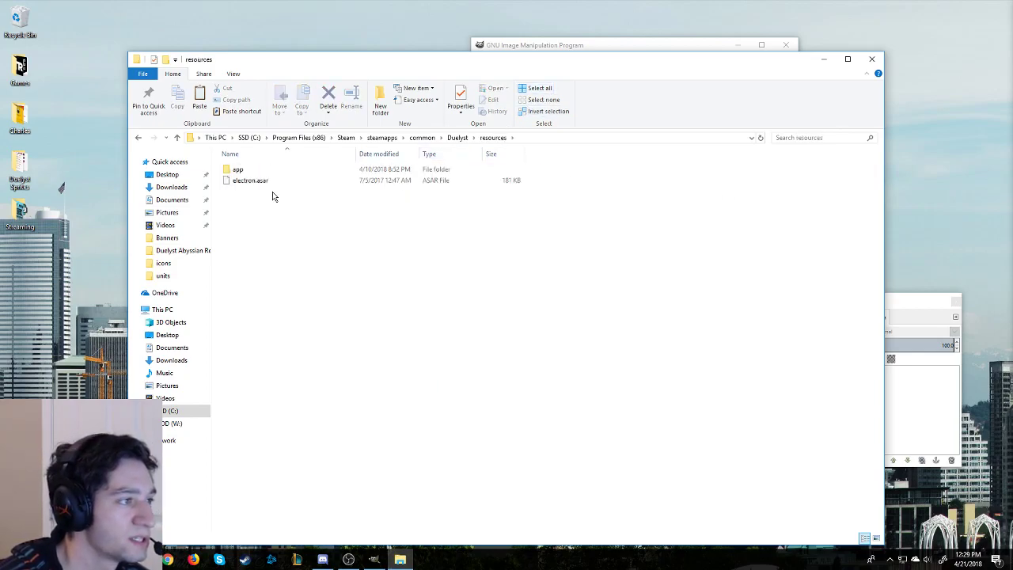
double_click(274, 172)
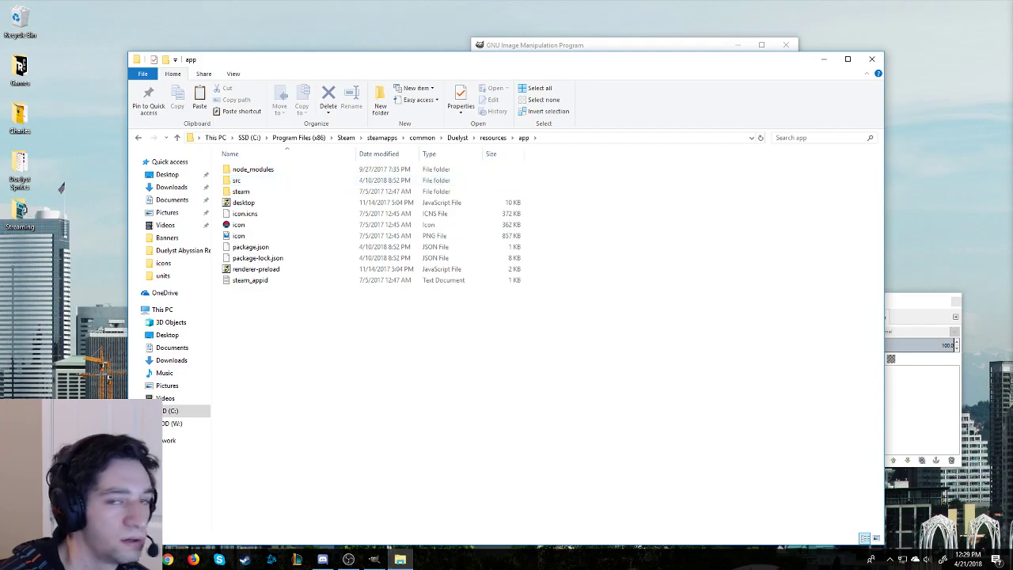
double_click(404, 169)
double_click(412, 176)
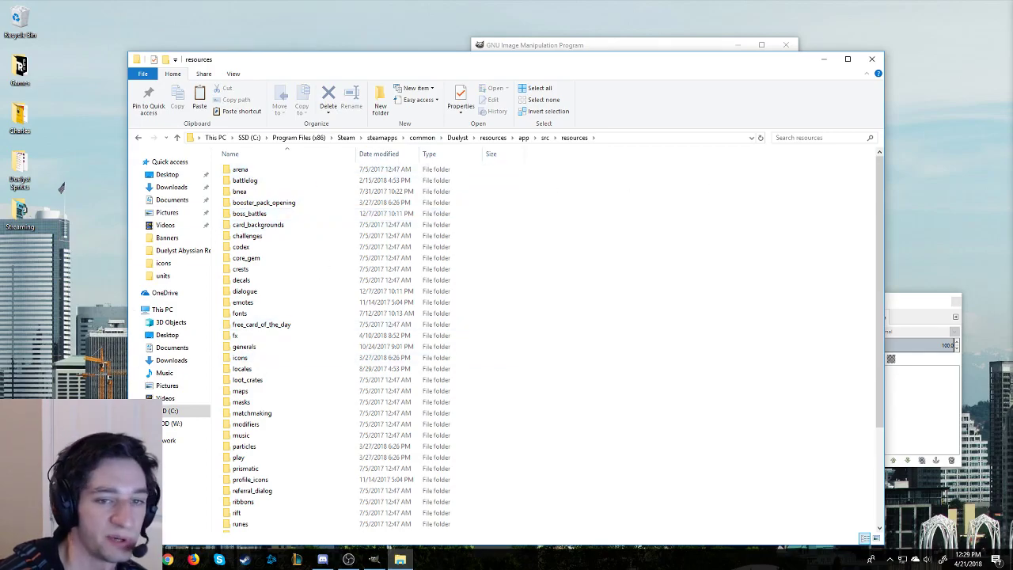
Step: Maximize the folder window and open the units folder within resources
click(467, 192)
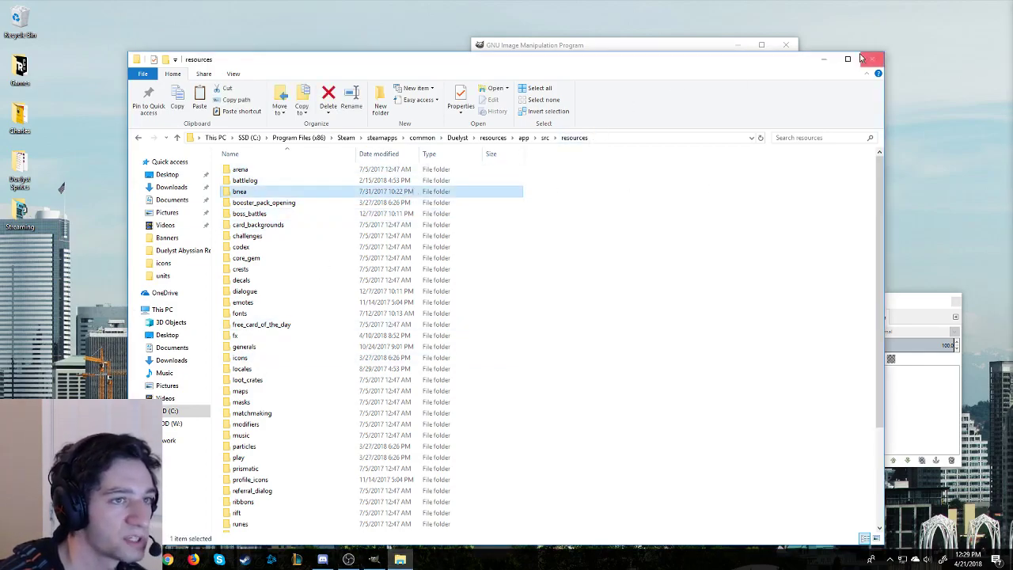
double_click(707, 57)
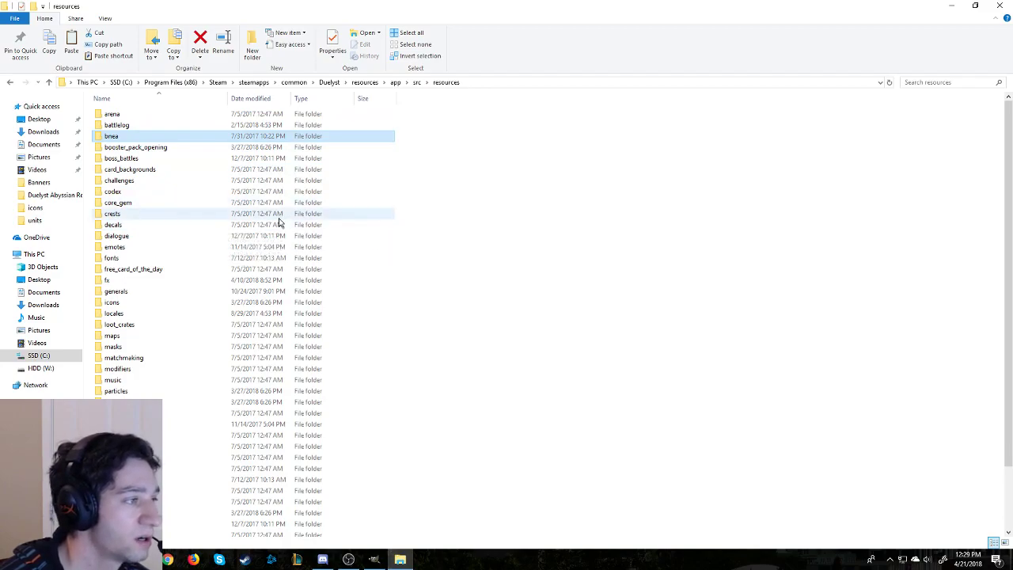
scroll(285, 213, down, 2)
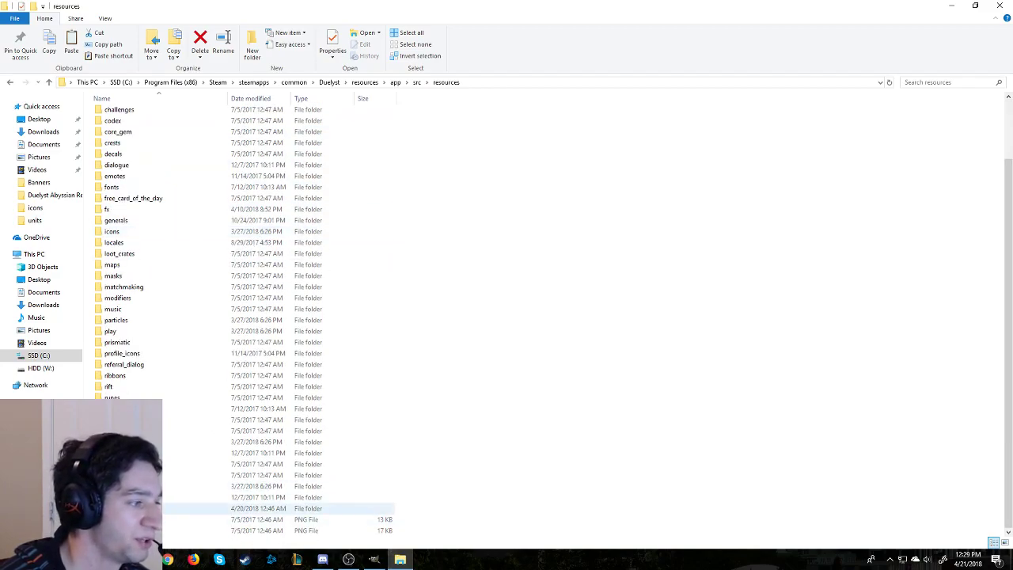
double_click(135, 508)
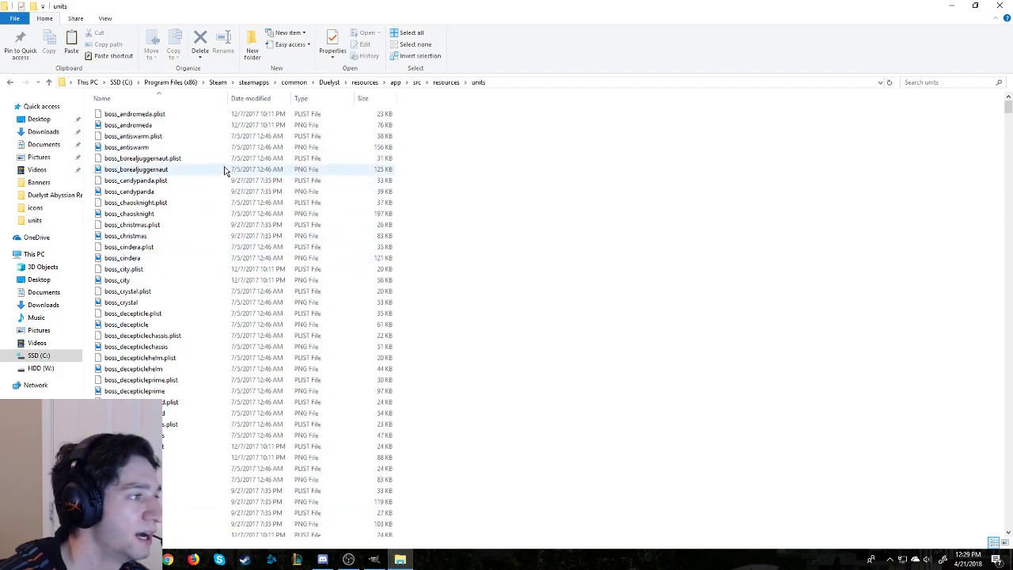
Step: Browse the unit sprite files and view the f1_buildcommon sprite sheet full screen, closing it when done
scroll(226, 168, down, 15)
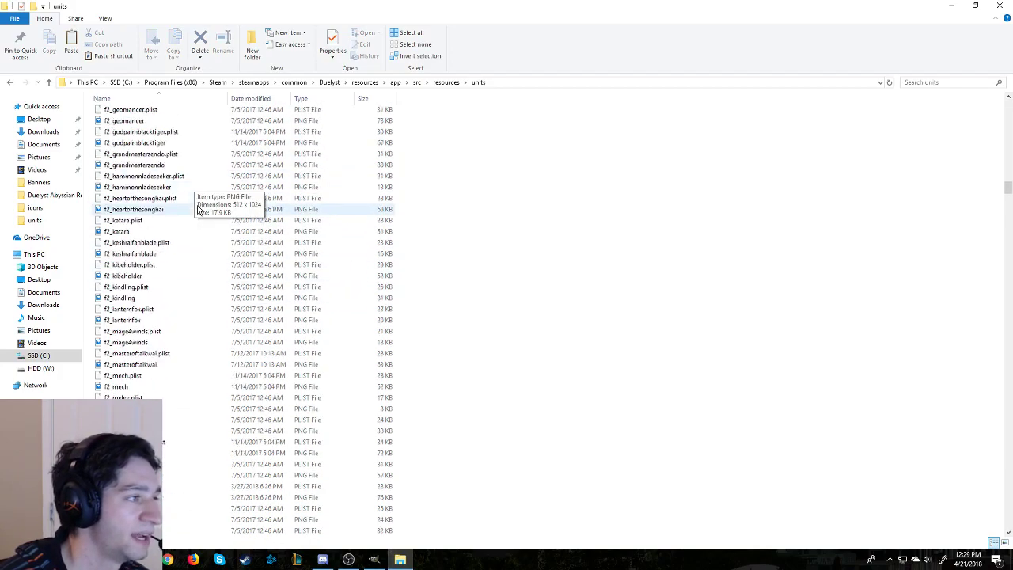
scroll(237, 194, up, 15)
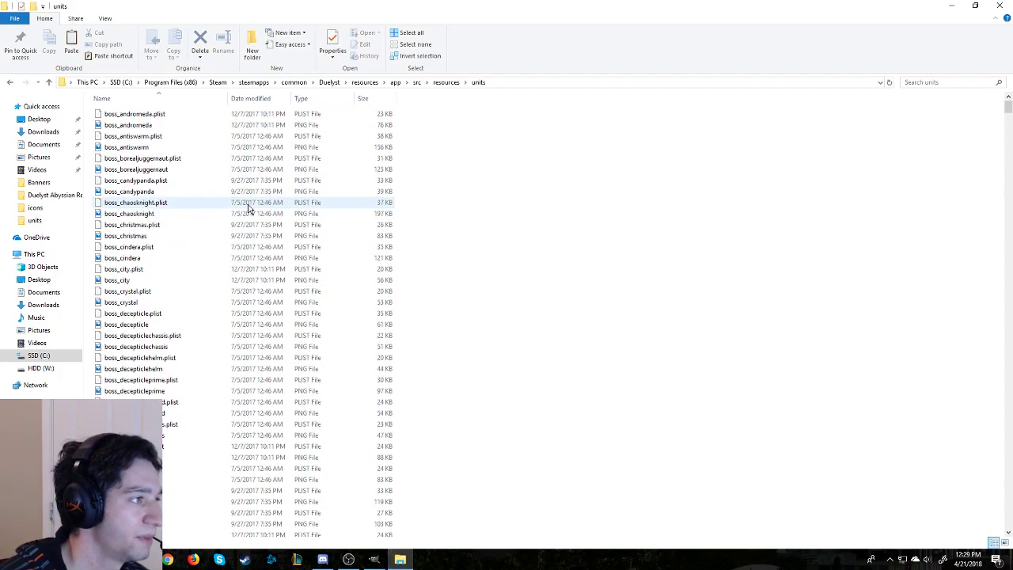
scroll(248, 210, down, 5)
double_click(159, 246)
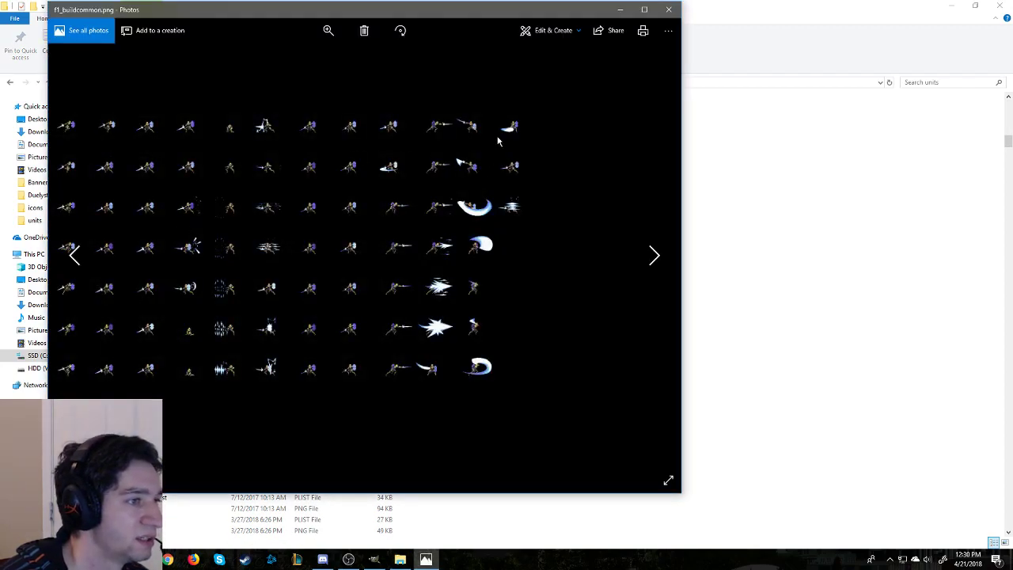
click(645, 11)
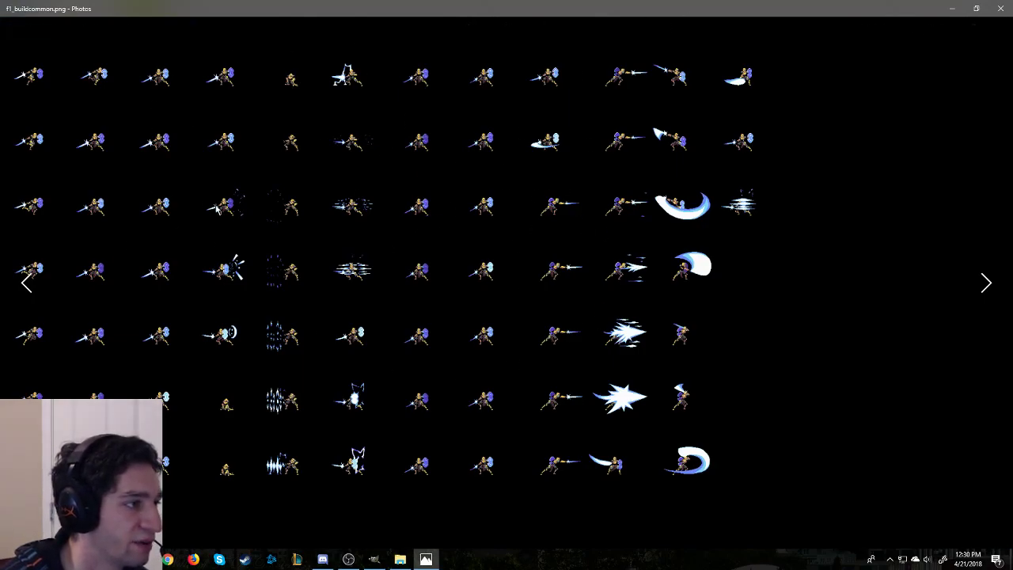
click(1001, 10)
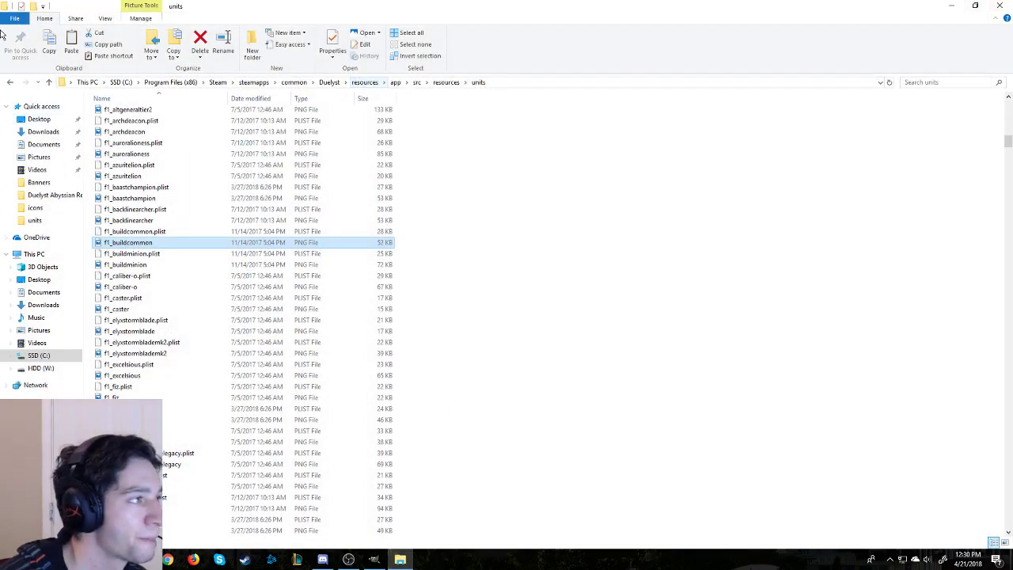
Step: Return to the resources folder, restore the window to its smaller size and create a shortcut to the units folder
click(10, 83)
scroll(399, 315, down, 1)
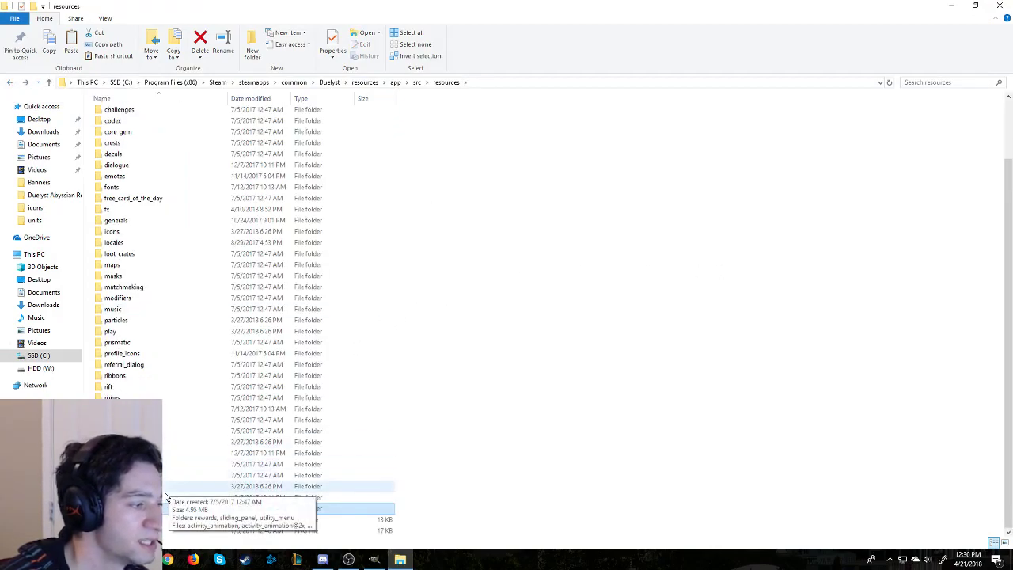
click(976, 6)
right_click(280, 508)
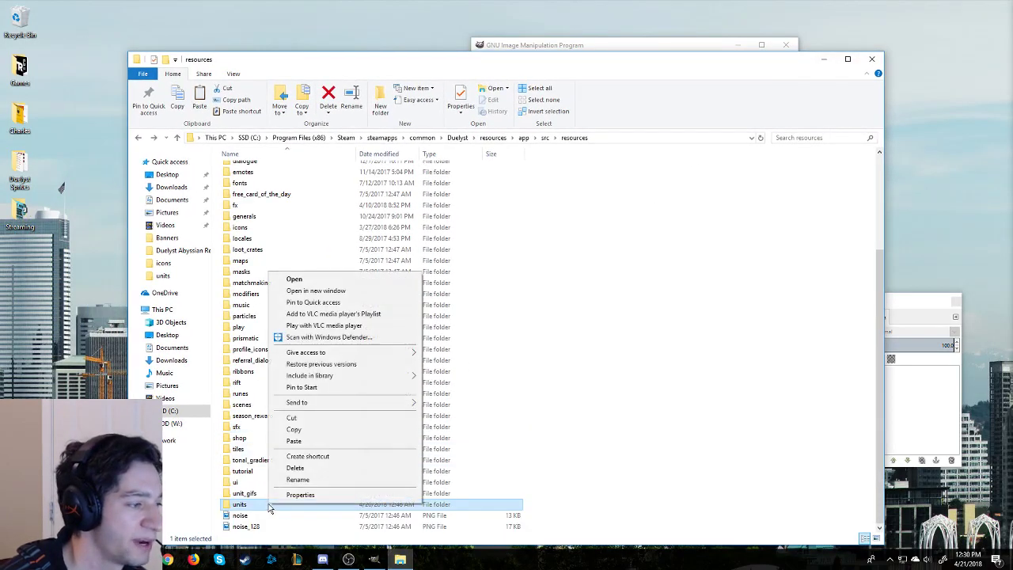
click(313, 462)
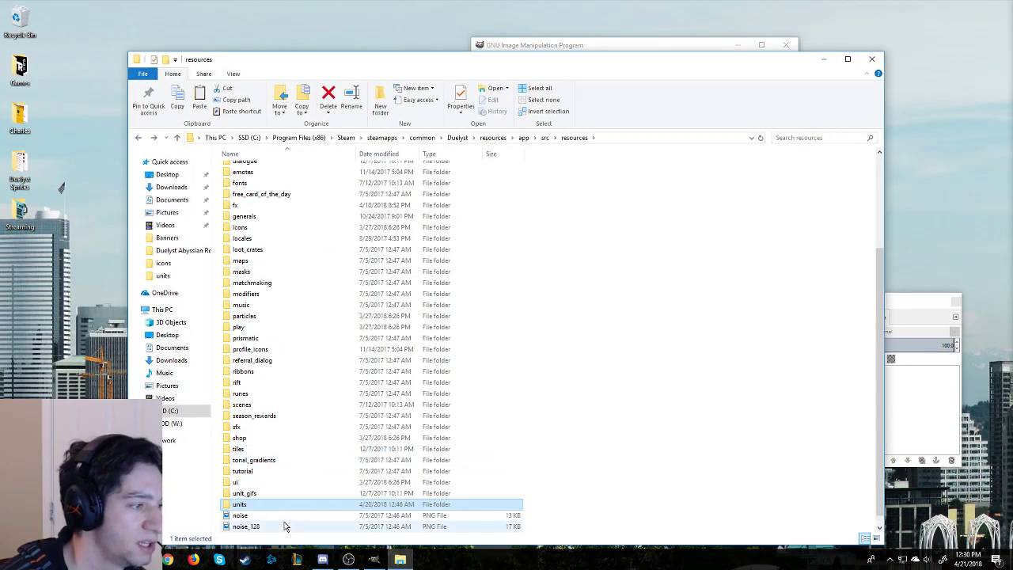
Step: Move the units shortcut from the resources folder to the desktop, below the Streaming folder
scroll(271, 405, up, 4)
scroll(276, 401, down, 4)
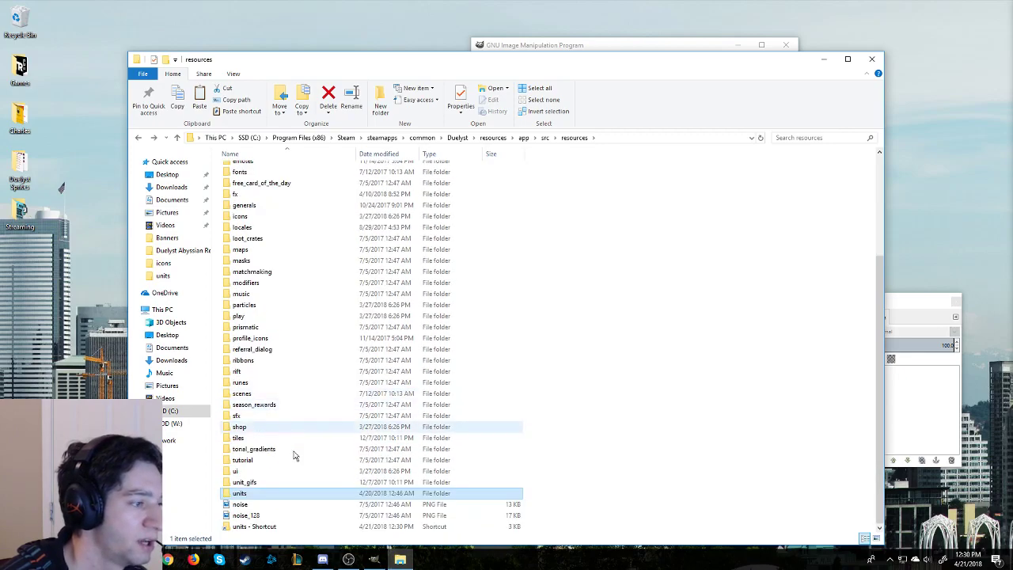
drag(254, 526, 9, 269)
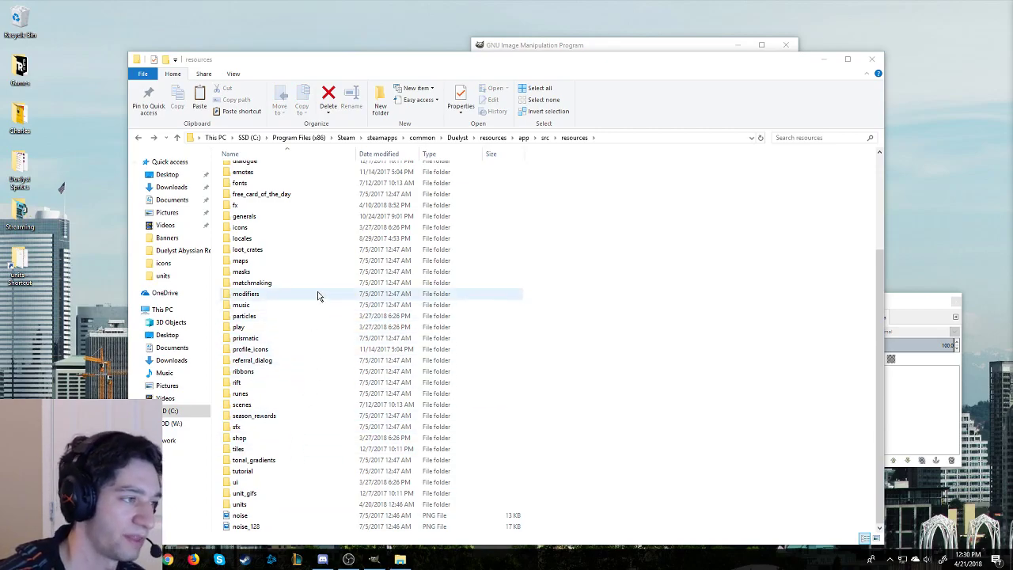
scroll(318, 296, up, 4)
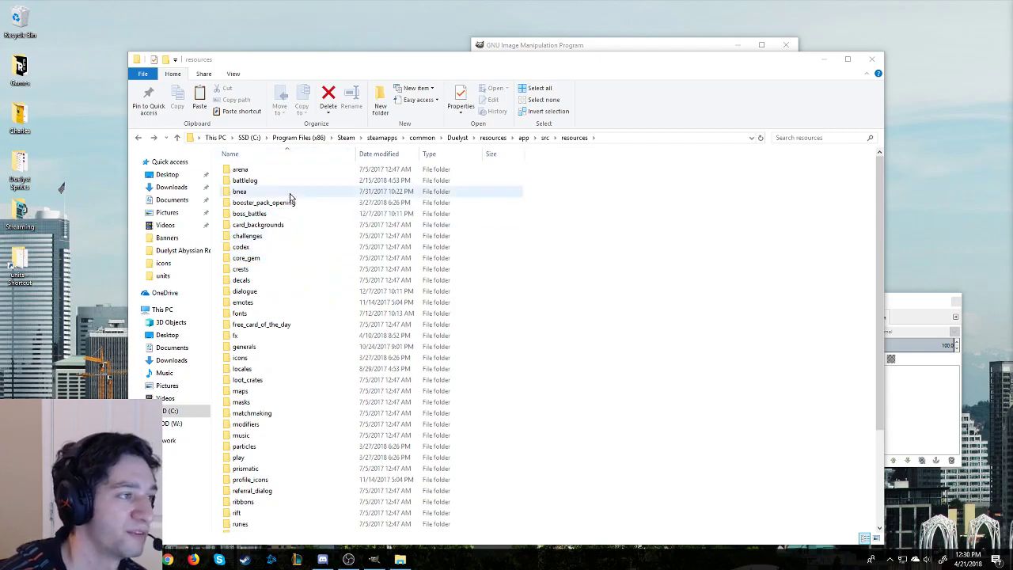
scroll(298, 281, down, 4)
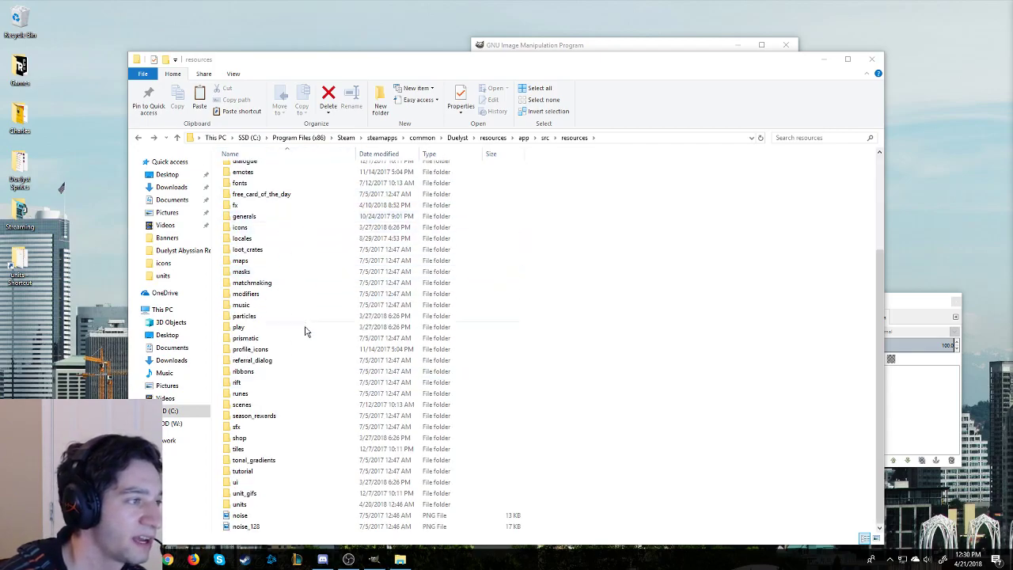
scroll(303, 222, up, 4)
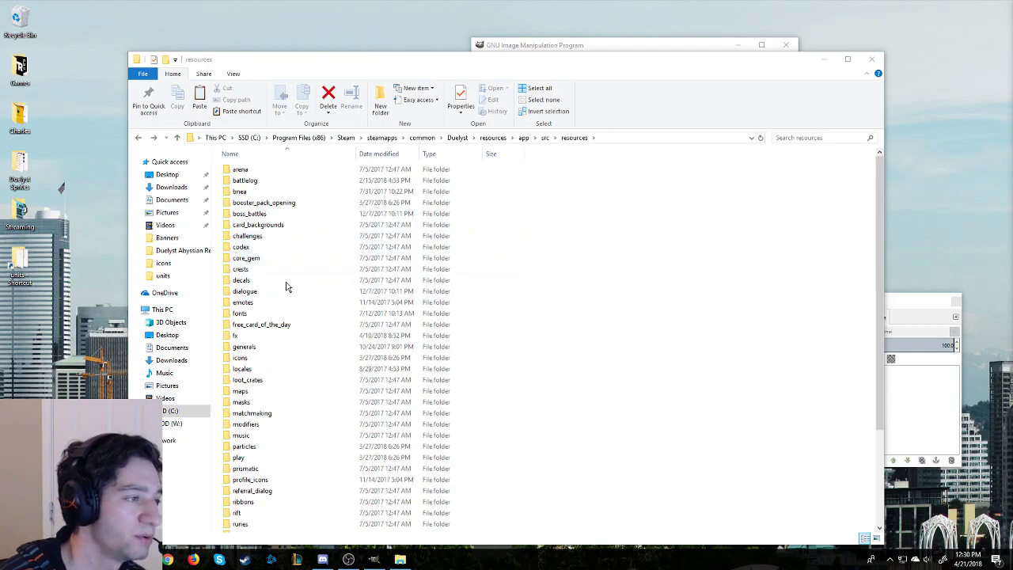
Step: View the random_core_gem image in the free_card_of_the_day folder, close it and return to the resources folder
double_click(286, 328)
double_click(260, 176)
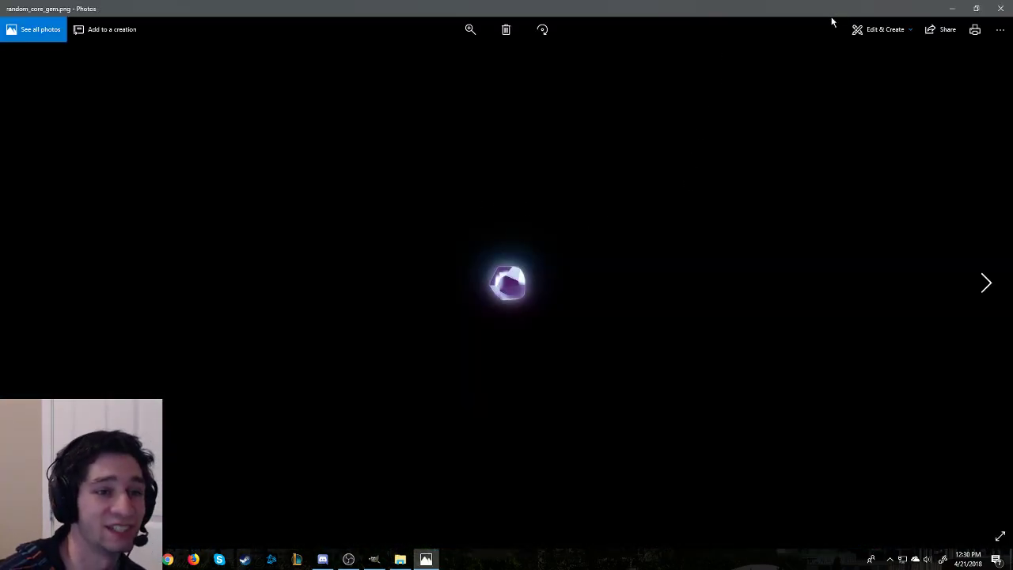
click(1002, 7)
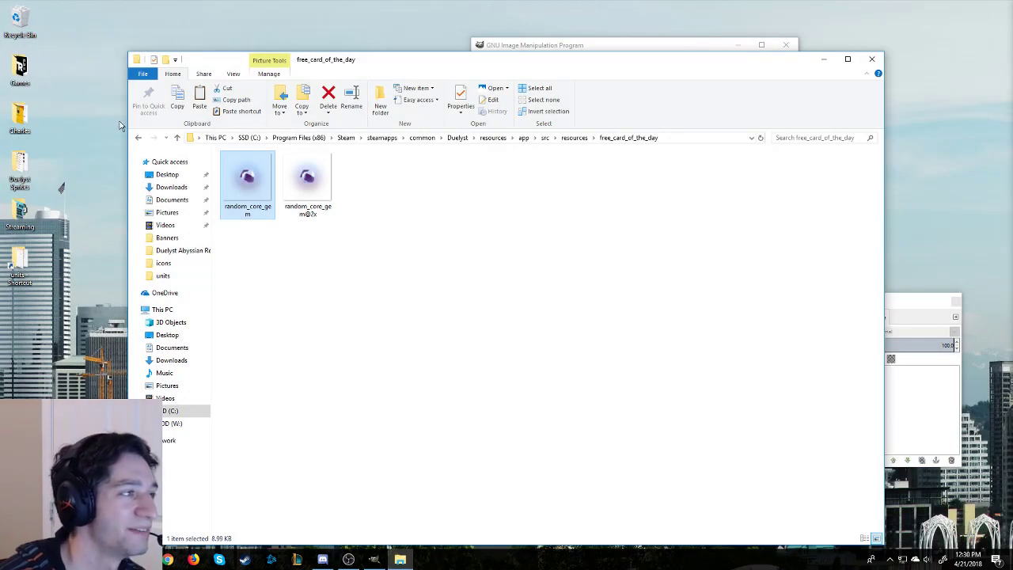
click(137, 140)
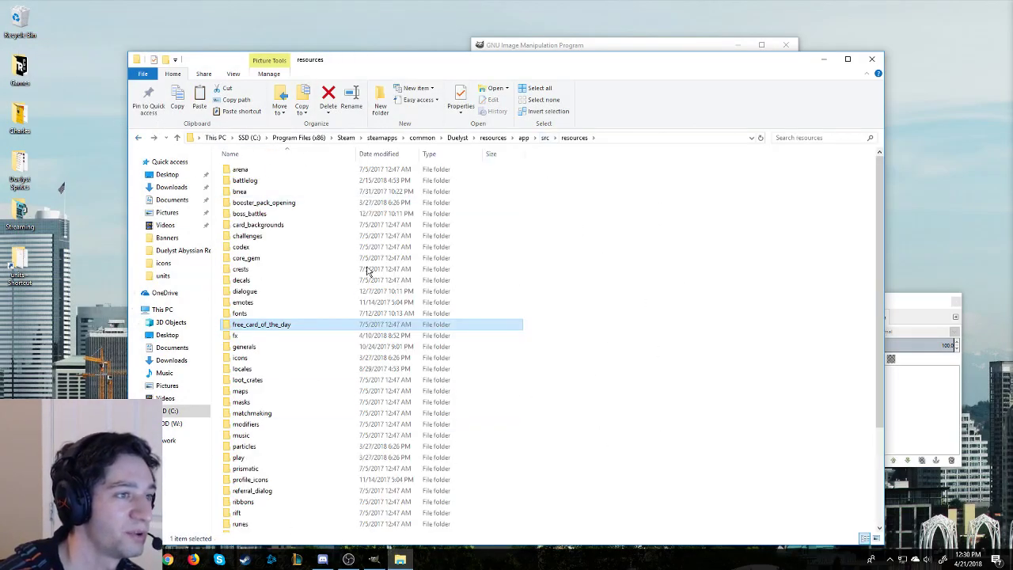
Step: View the artifact_boss_frostarmor and generalspell_f6_warbird sheets in the icons folder, close them and return to the resources folder
scroll(360, 283, down, 4)
click(322, 231)
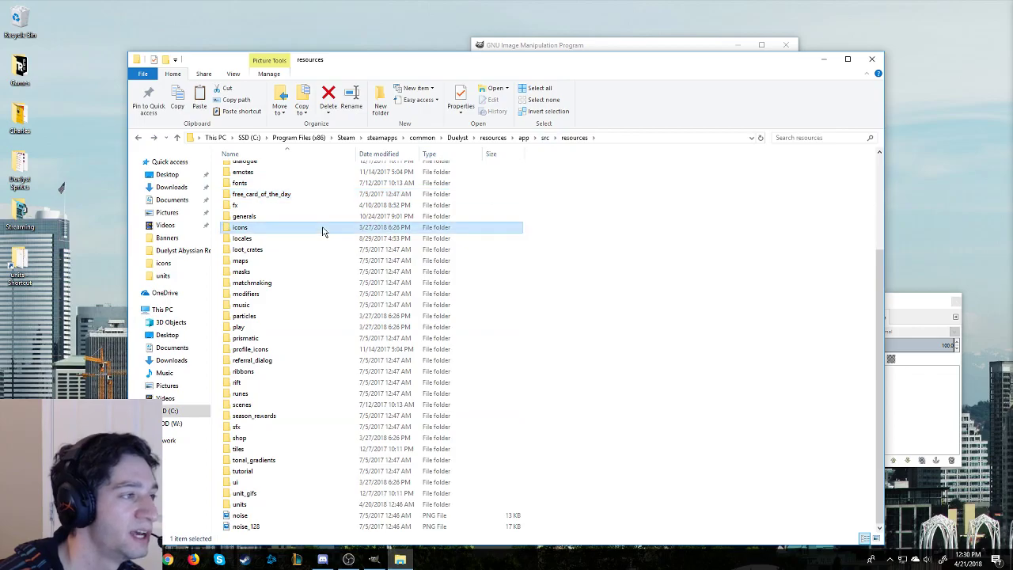
double_click(322, 230)
double_click(308, 178)
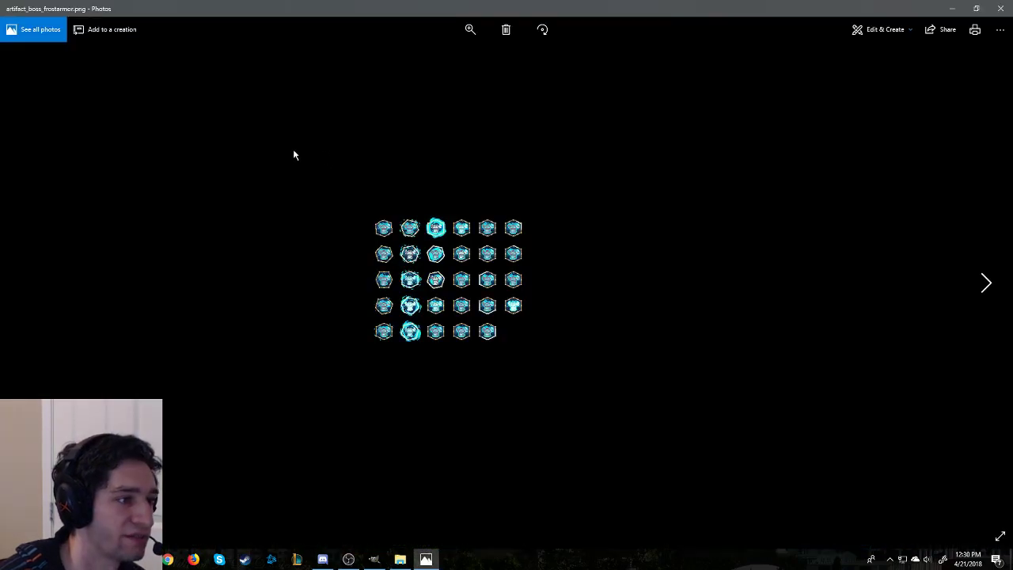
click(1011, 6)
scroll(242, 311, down, 10)
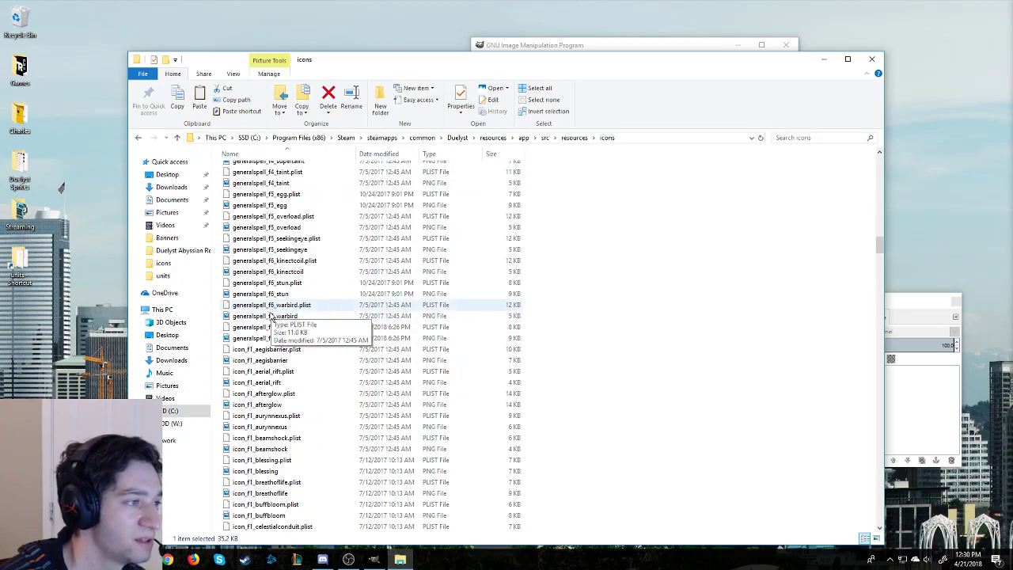
double_click(267, 316)
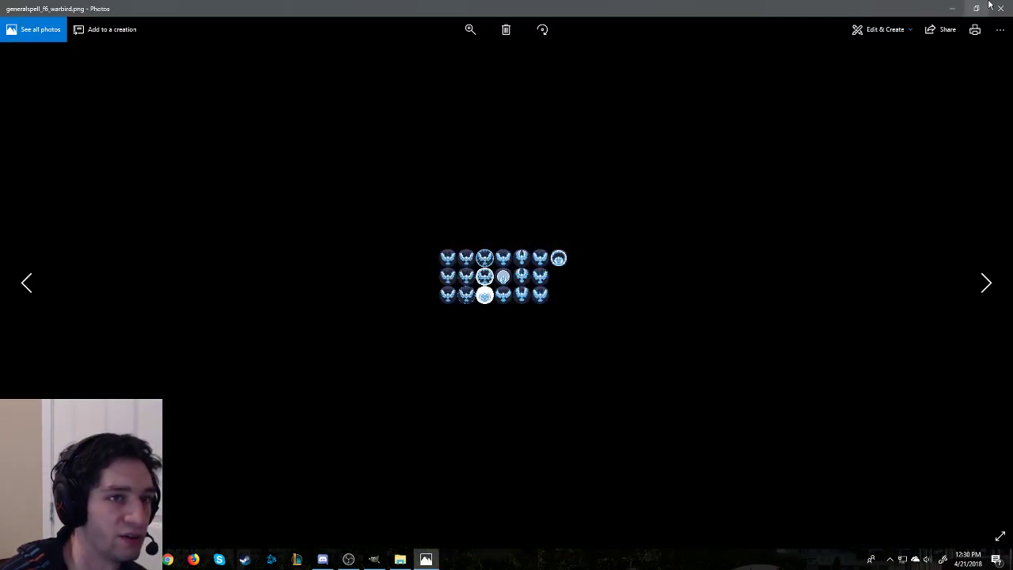
click(1001, 7)
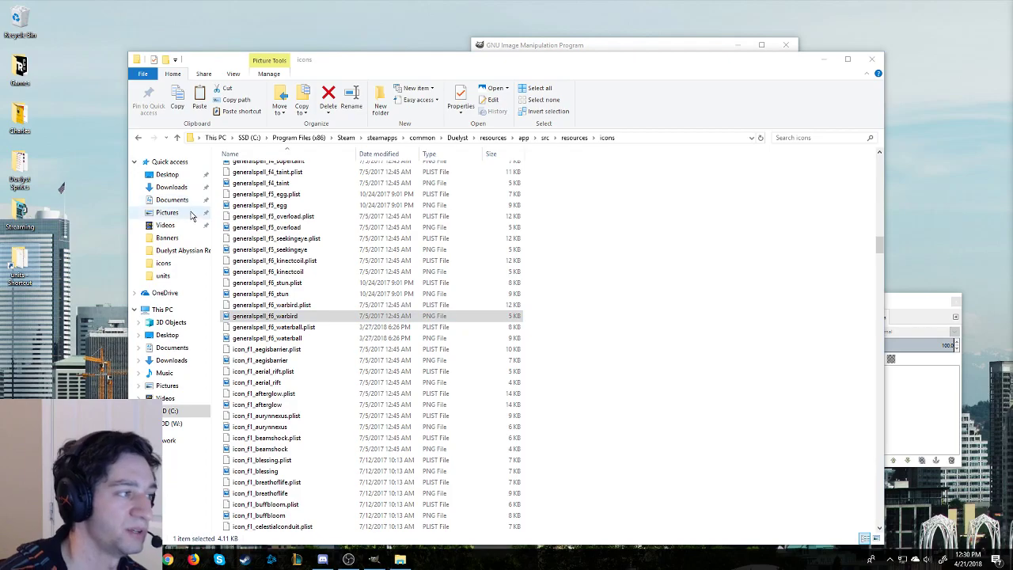
click(140, 138)
Step: Open the units folder and look through the boss sprite sheets starting from boss_andromeda, closing the viewer when done
scroll(397, 274, down, 4)
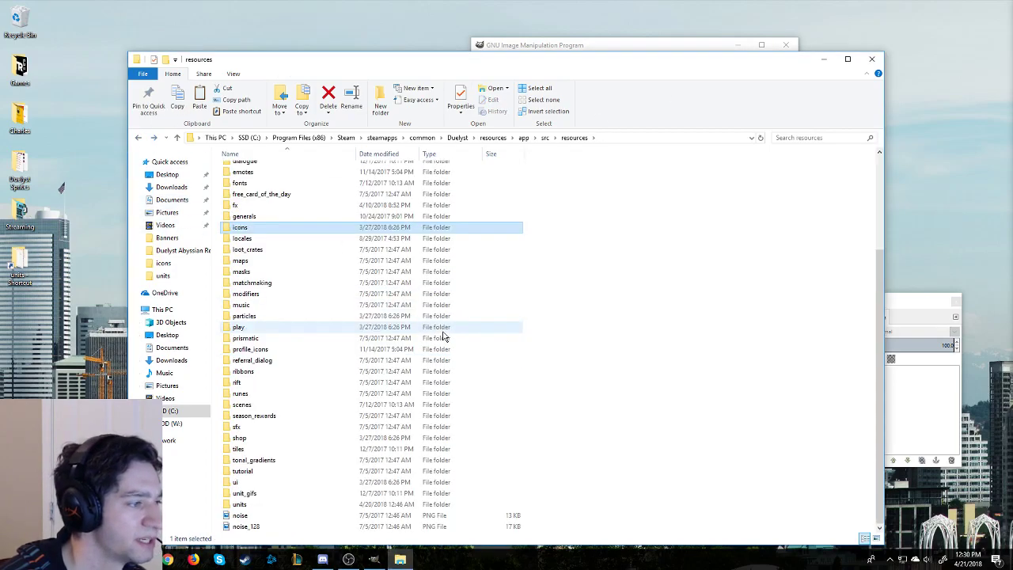
double_click(281, 503)
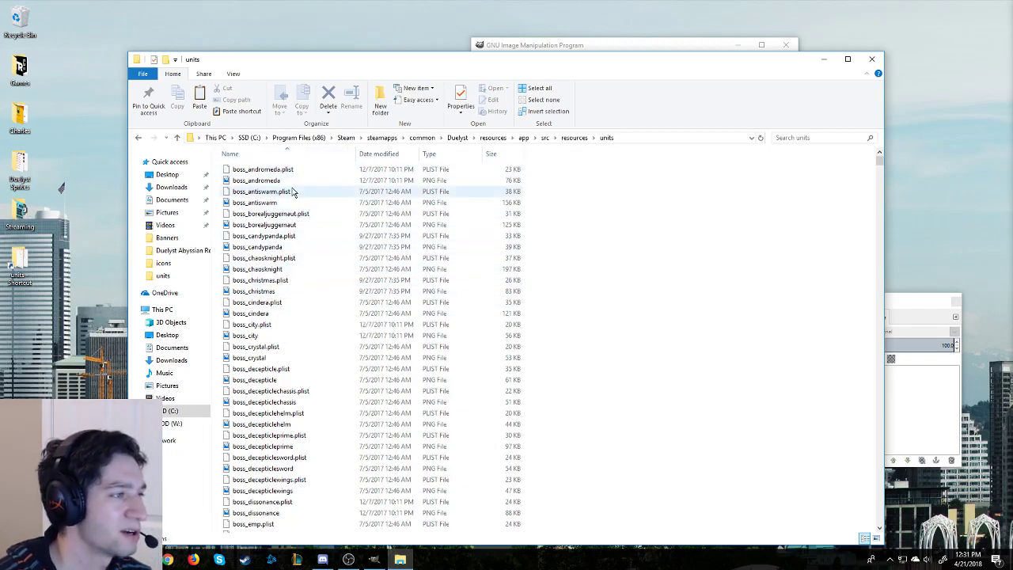
double_click(301, 179)
key(Right)
key(Right)
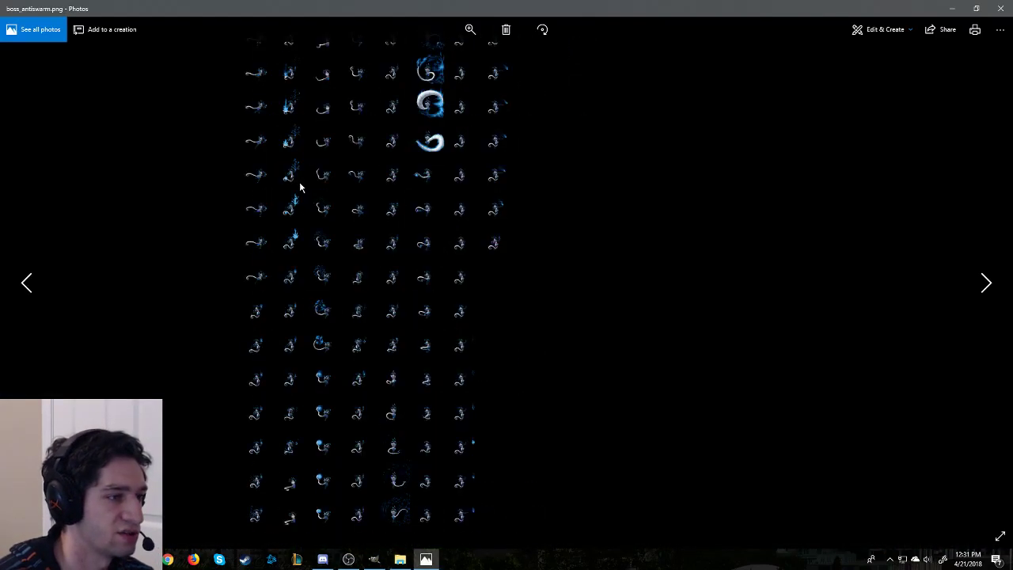
key(Right)
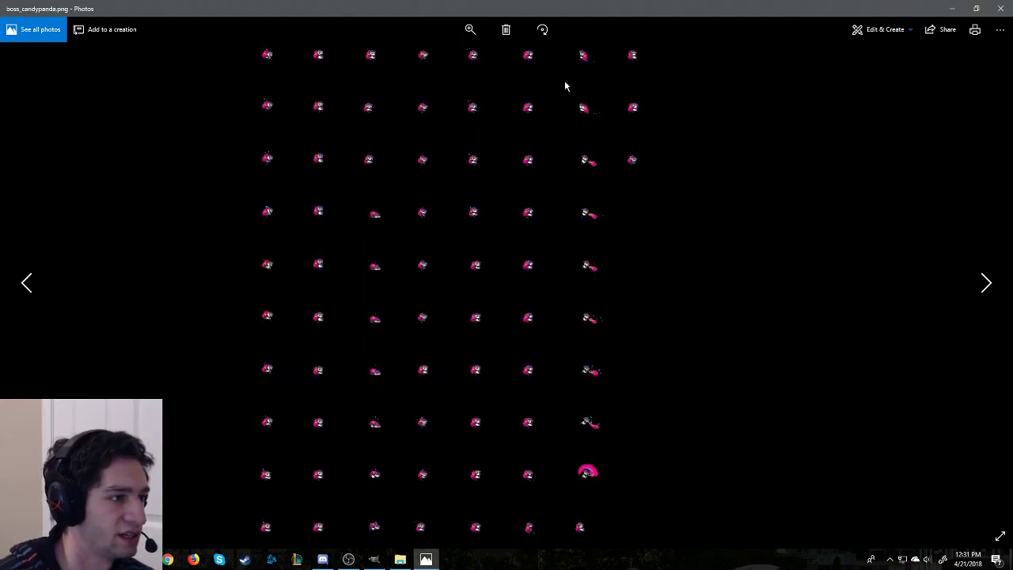
key(alt+F4)
Step: Look through the f1 unit sprite sheets starting from f1_elyxstormblademk2, closing the viewer when done
scroll(402, 268, down, 15)
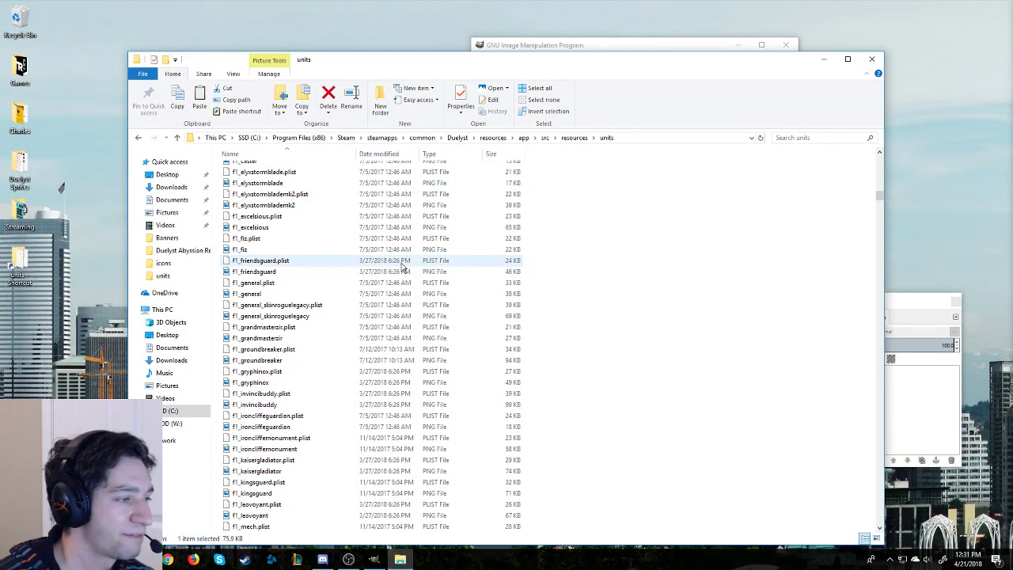
double_click(288, 206)
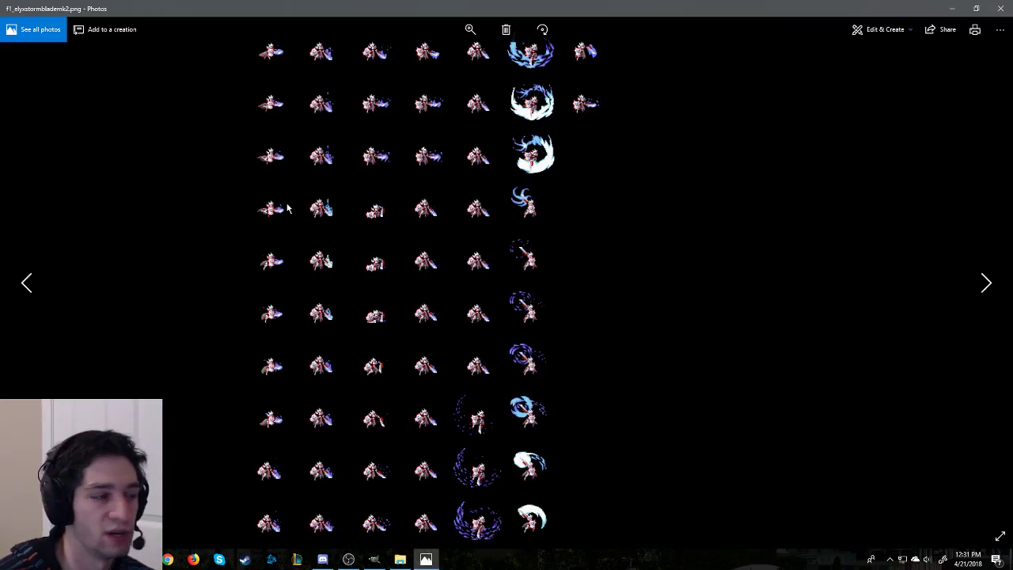
key(Right)
key(Right)
key(Right)
key(Right)
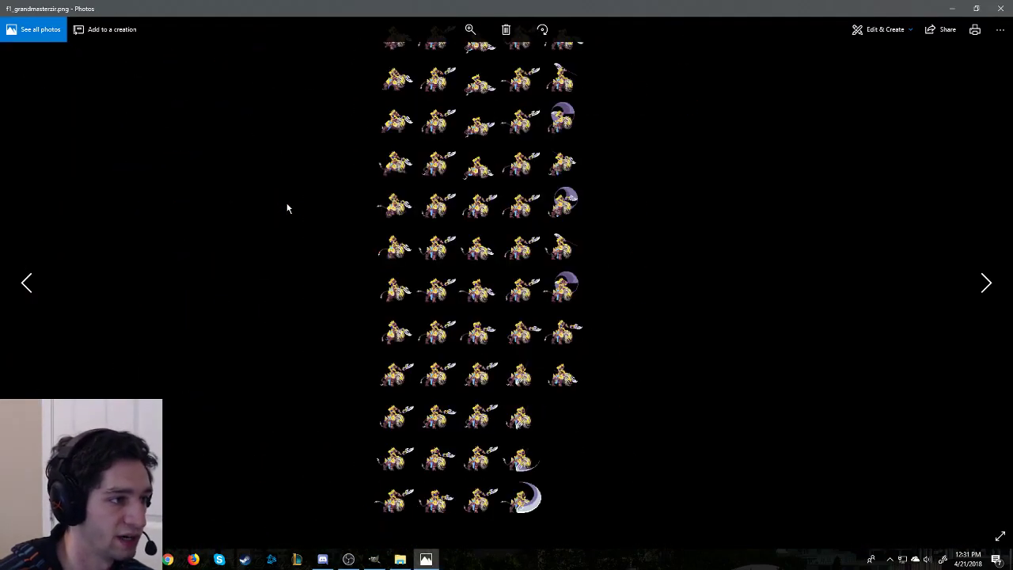
key(Right)
click(1001, 8)
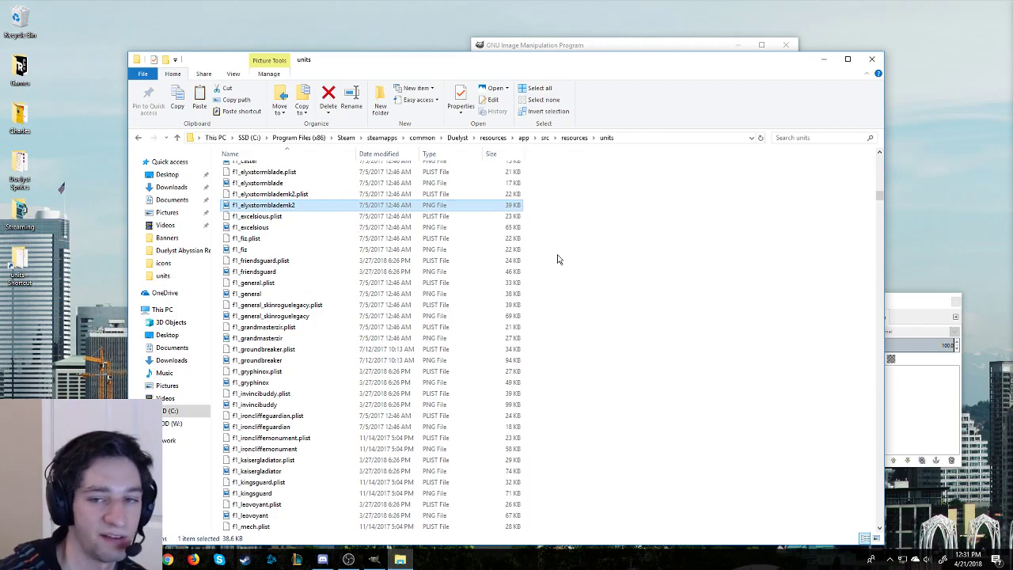
Step: Find the neutral units and look through their sprite sheets starting from neutral_critterc, closing the viewer when done
scroll(561, 274, down, 20)
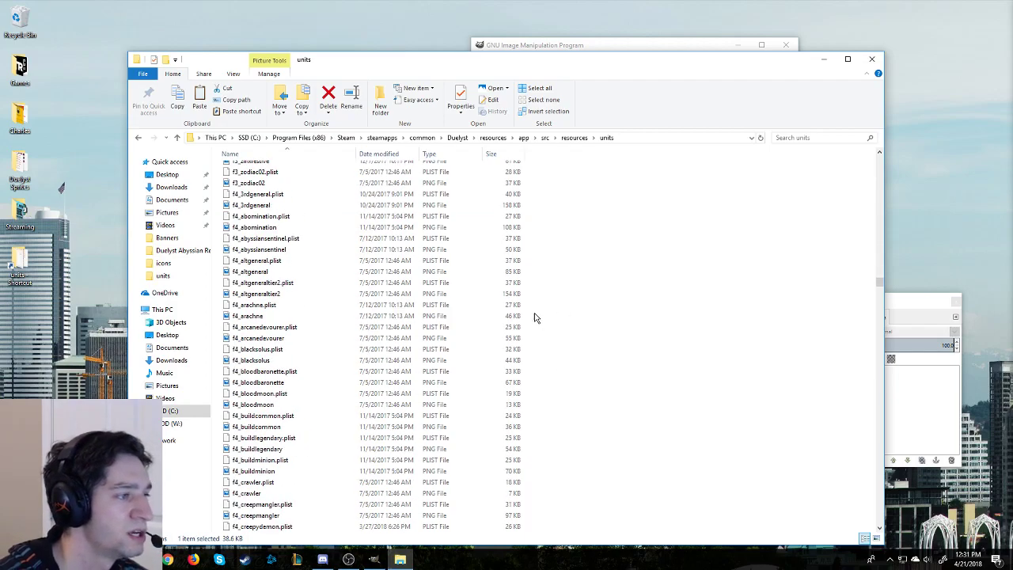
scroll(465, 258, down, 15)
scroll(420, 249, down, 20)
scroll(380, 249, down, 20)
double_click(281, 254)
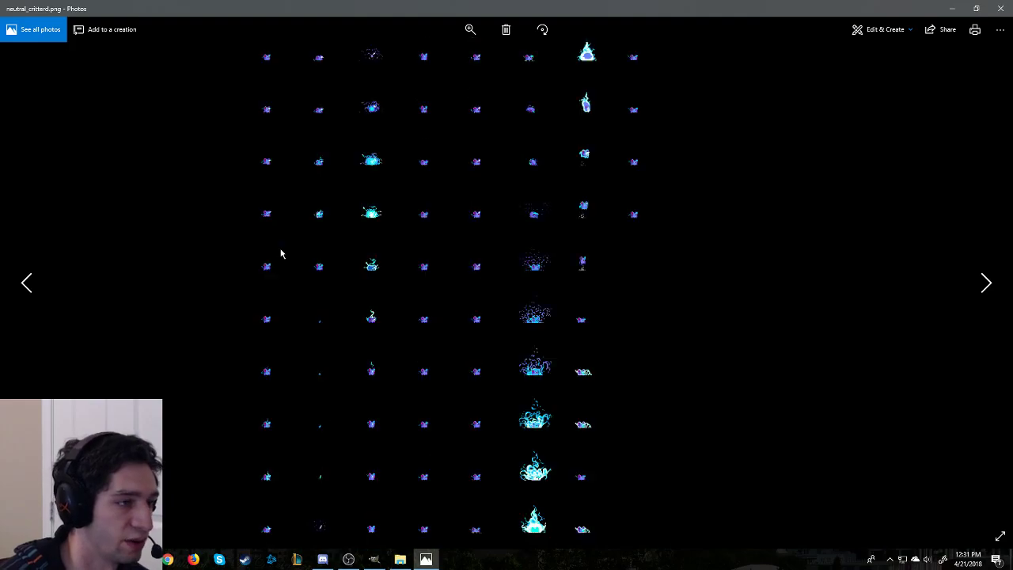
key(Right)
key(Right)
key(Right)
key(Right)
click(1001, 8)
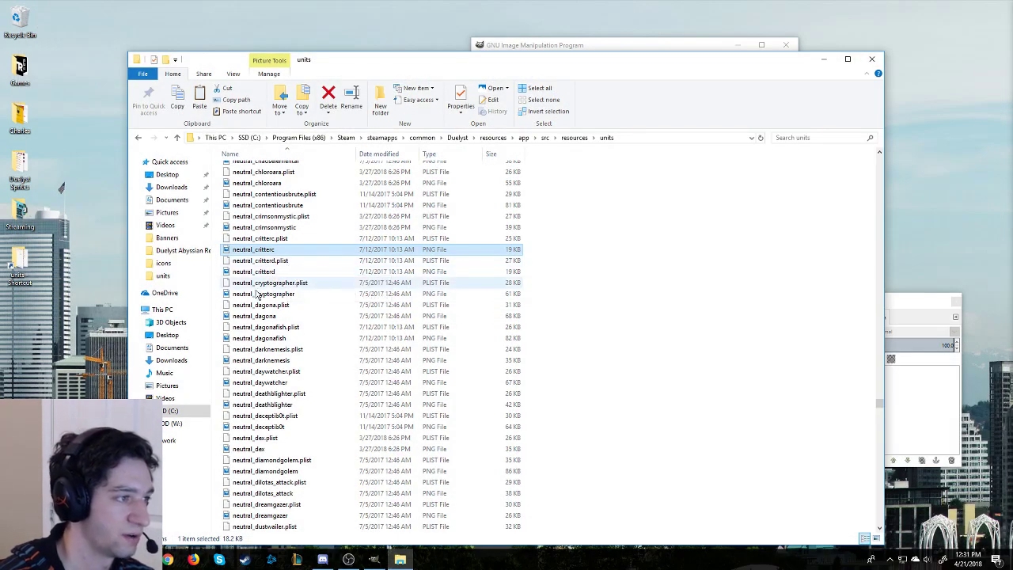
Step: Copy the neutral_cryptographer PNG file in the units folder
click(261, 294)
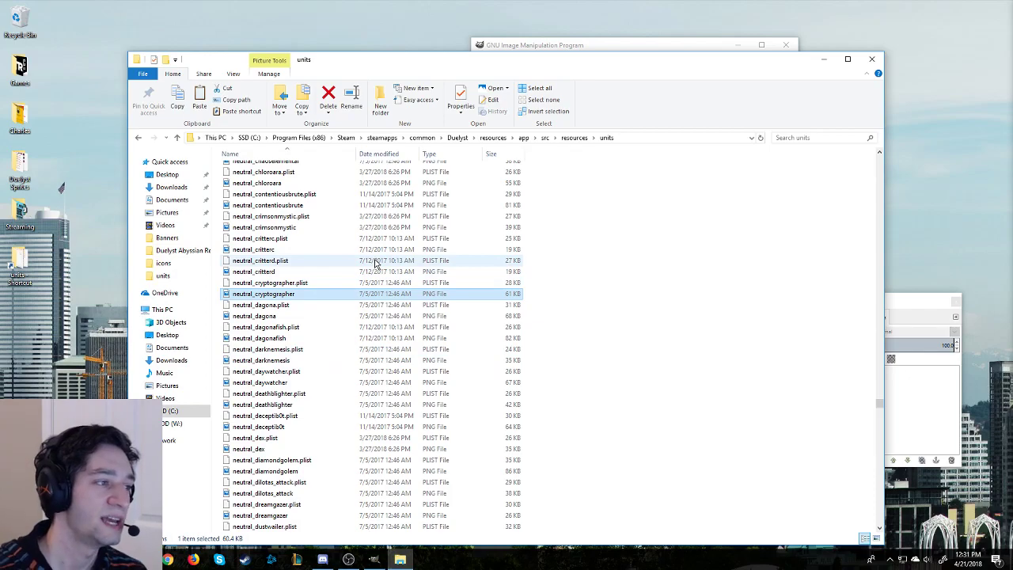
right_click(282, 295)
click(324, 223)
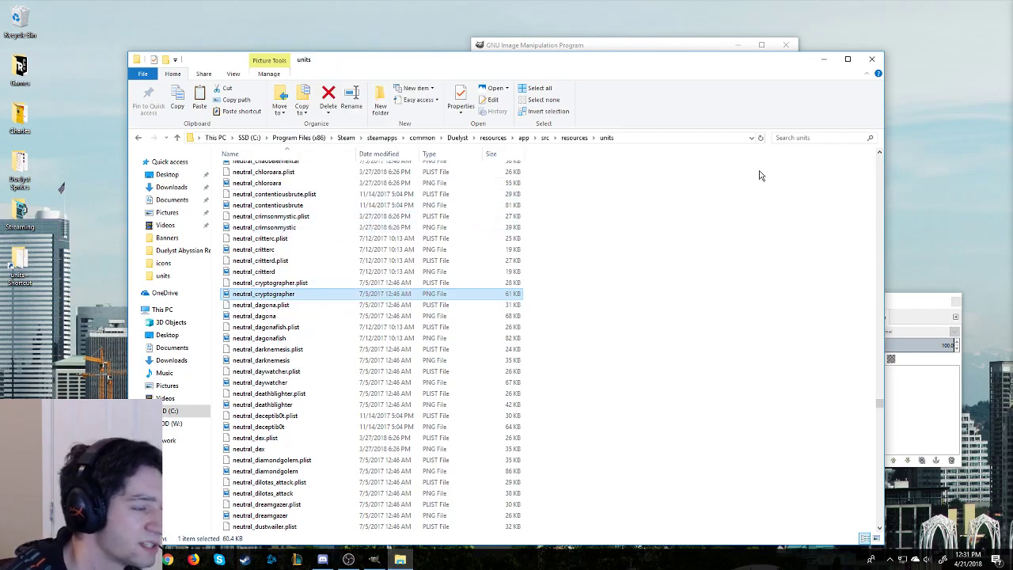
Step: Search the units folder for "gauntlet"
click(802, 138)
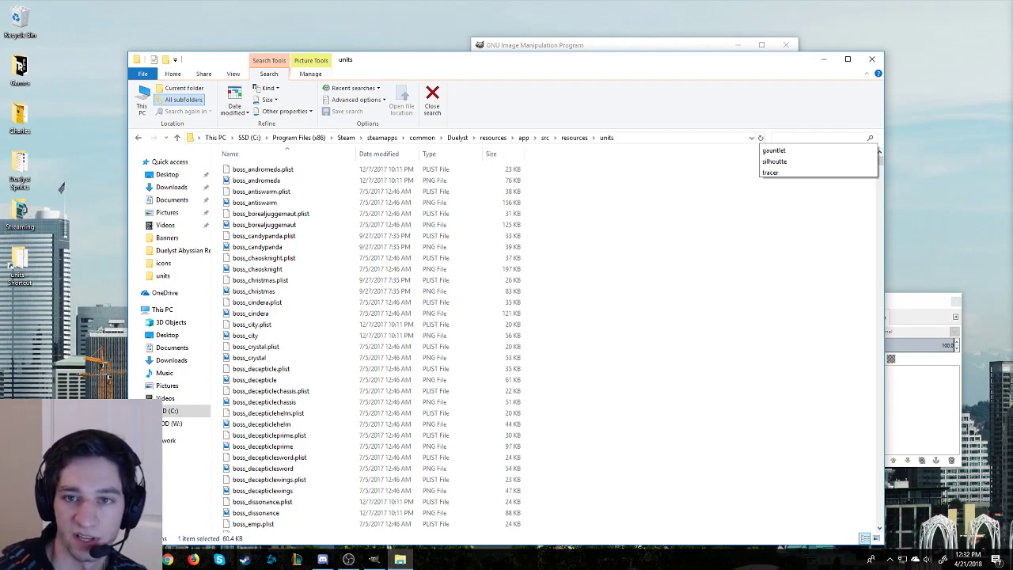
text(ga)
text(u)
key(BackSpace)
text(aunt)
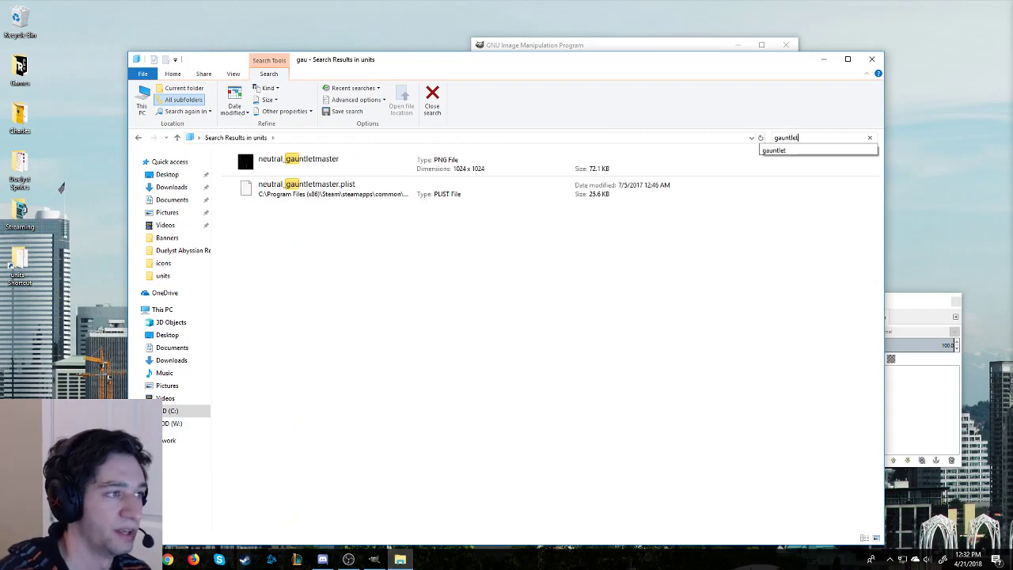
Step: Examine the neutral_gauntletmaster sprite sheet, close it and clear the search to return to the full units list
double_click(475, 162)
scroll(462, 262, up, 5)
scroll(473, 265, down, 1)
scroll(491, 237, down, 2)
scroll(441, 219, down, 3)
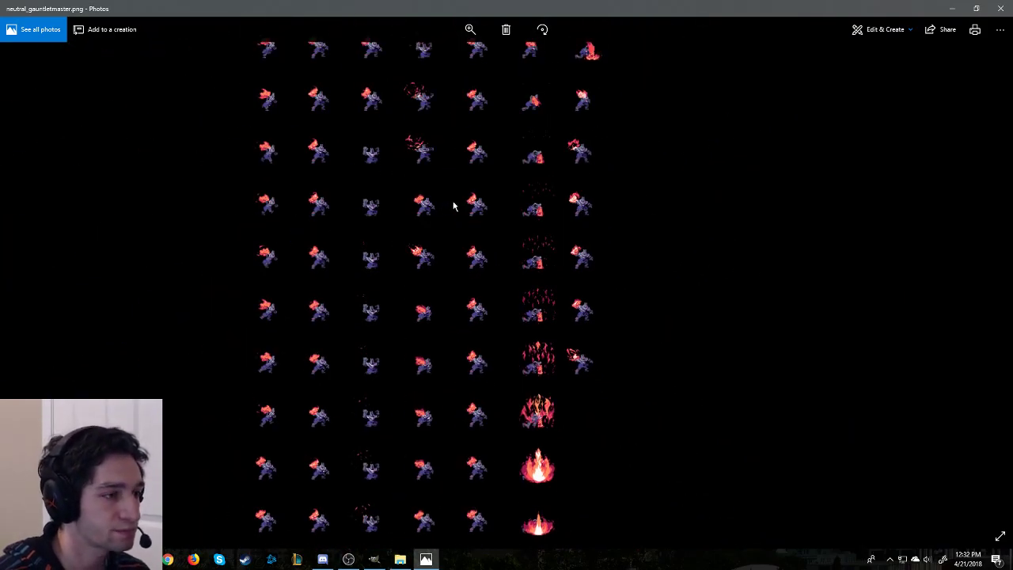
click(990, 6)
key(Down)
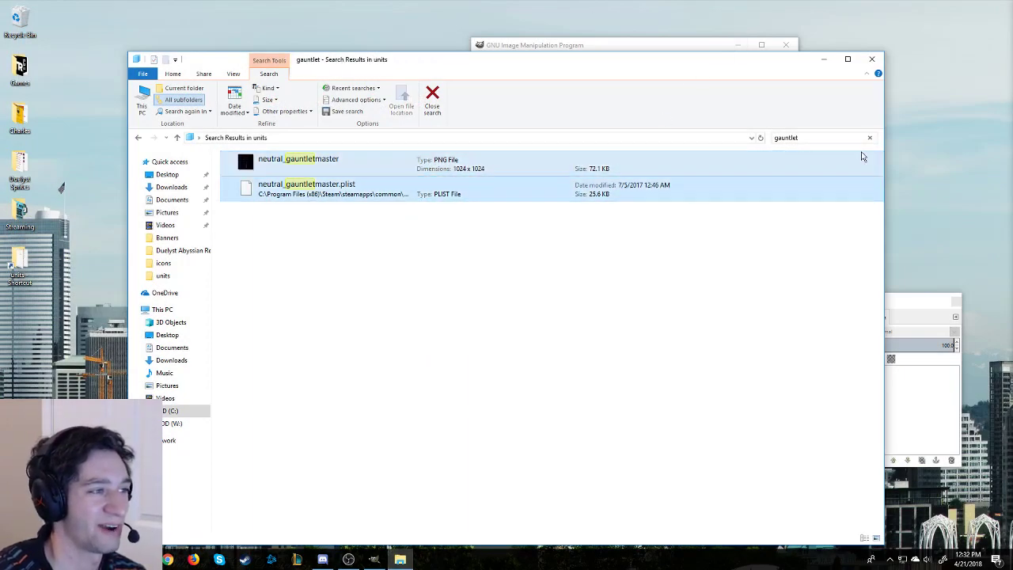
click(869, 138)
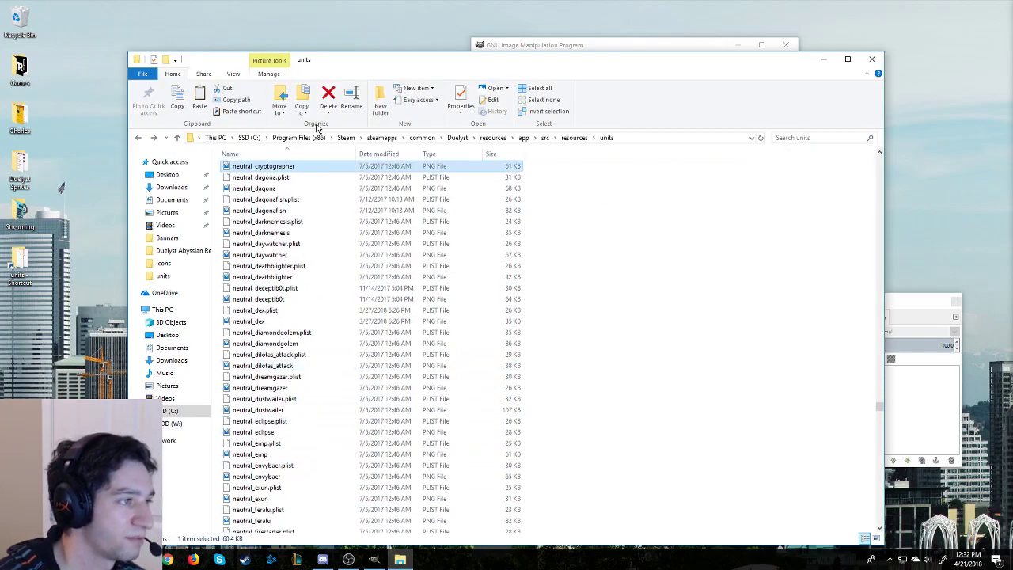
Step: Copy the neutral_cryptographer PNG from the units folder to the desktop, replacing the file of the same name there
right_click(294, 169)
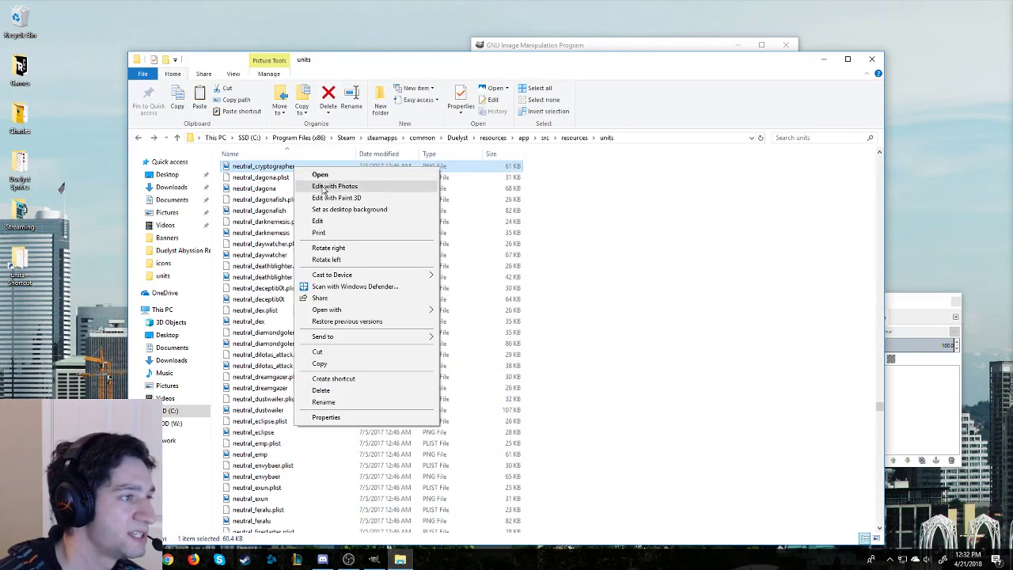
click(339, 364)
click(2, 327)
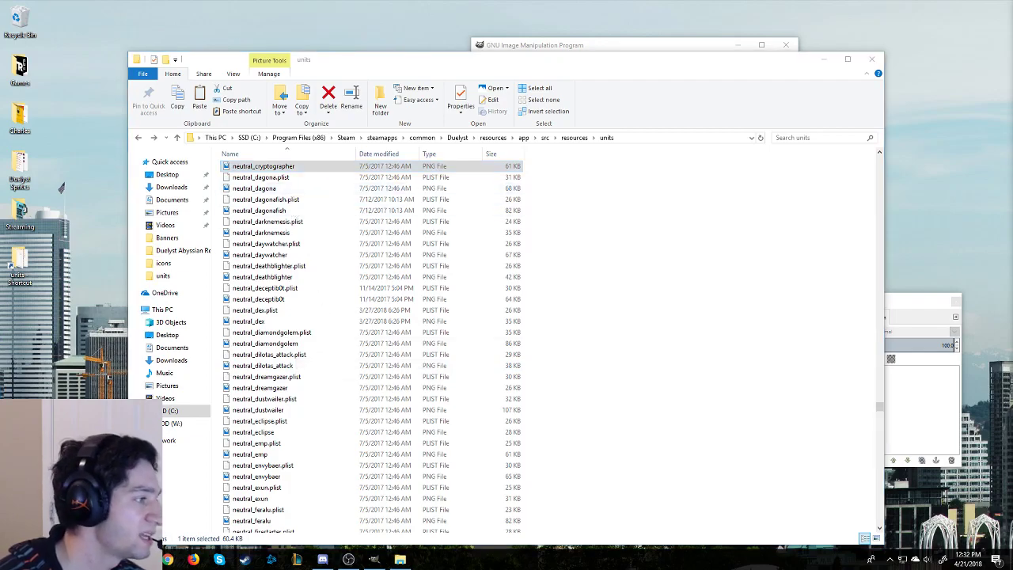
right_click(21, 319)
click(52, 363)
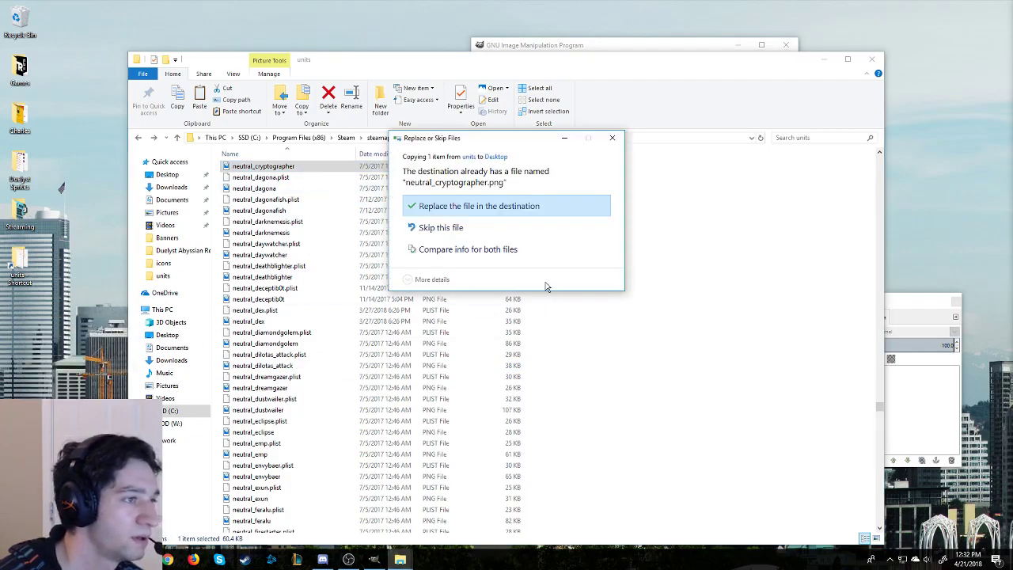
click(504, 204)
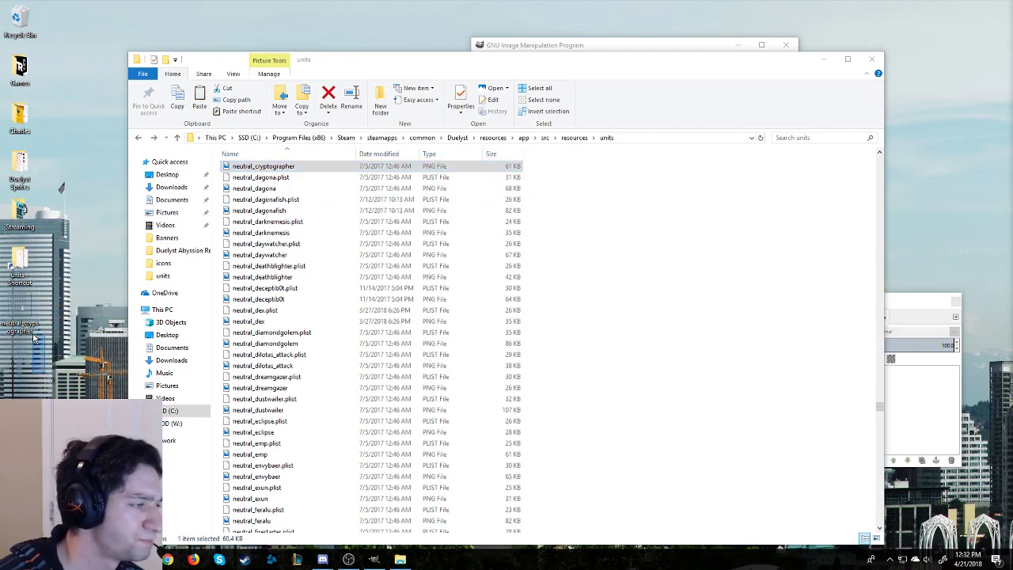
Step: Duplicate the neutral_cryptographer image on the desktop
right_click(6, 297)
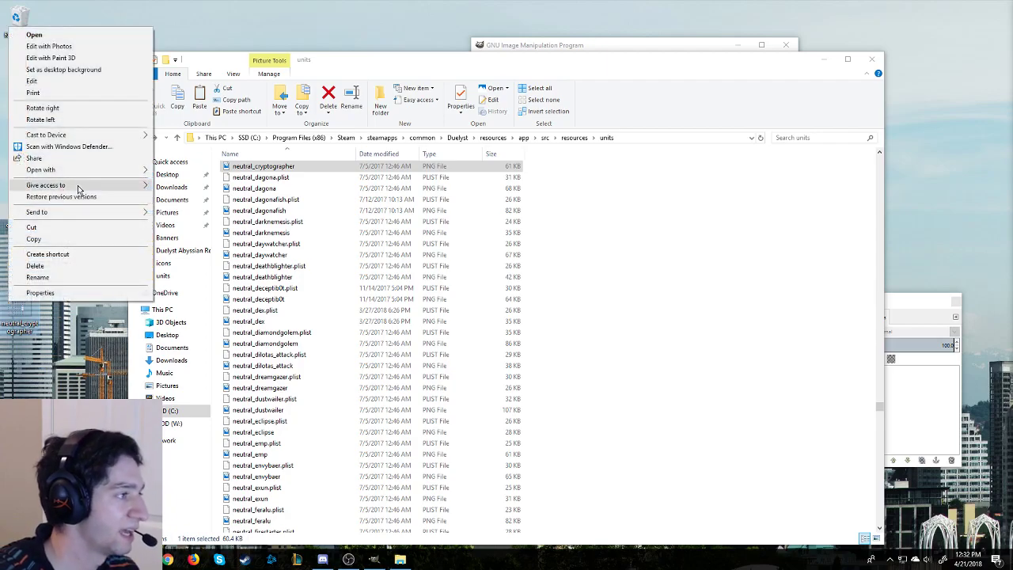
click(73, 238)
right_click(25, 355)
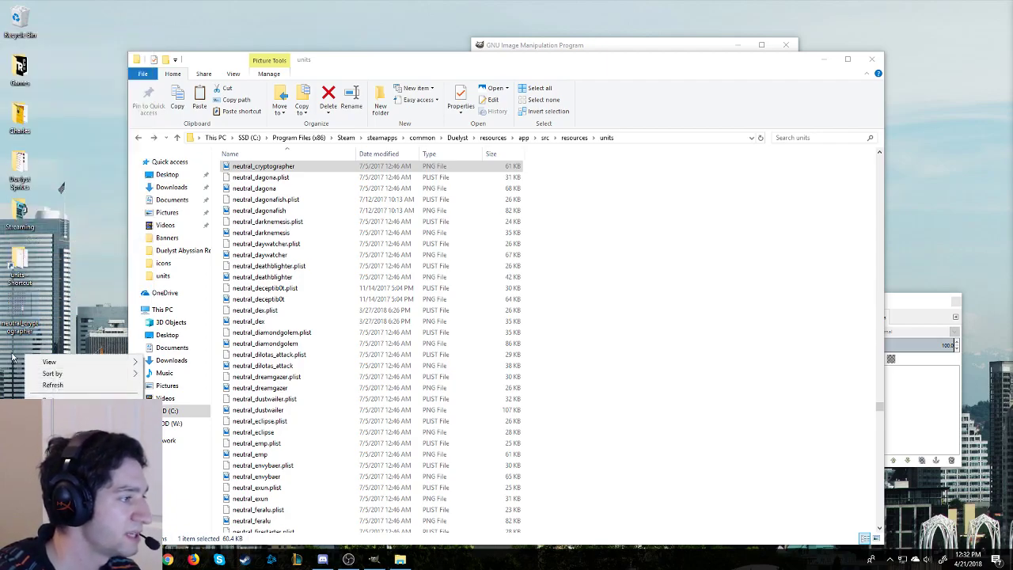
click(56, 385)
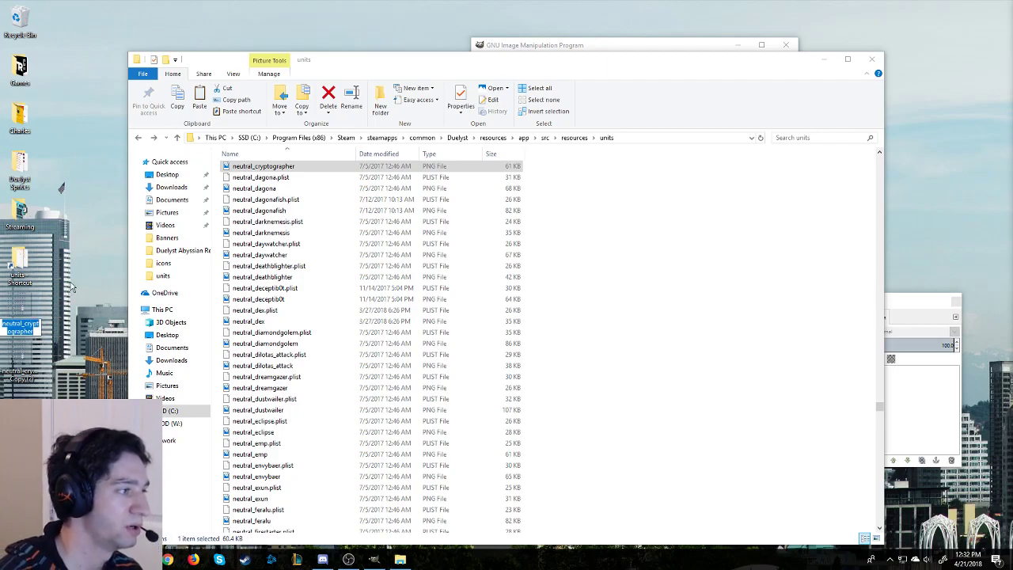
Step: Rename the first desktop copy of the sprite sheet as "neutral_cryptographer - Backup"
key(End)
text(- Back)
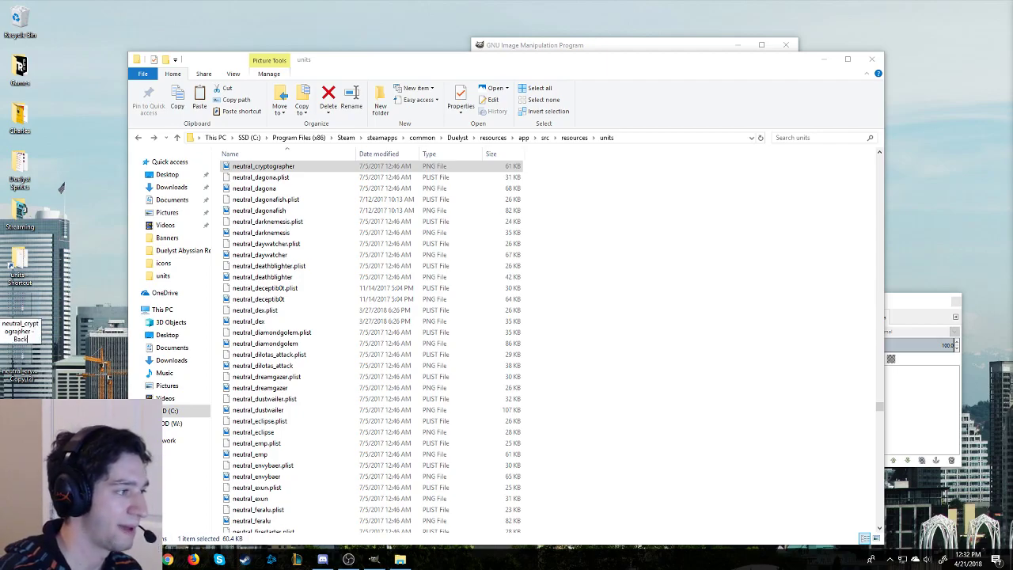
text(up)
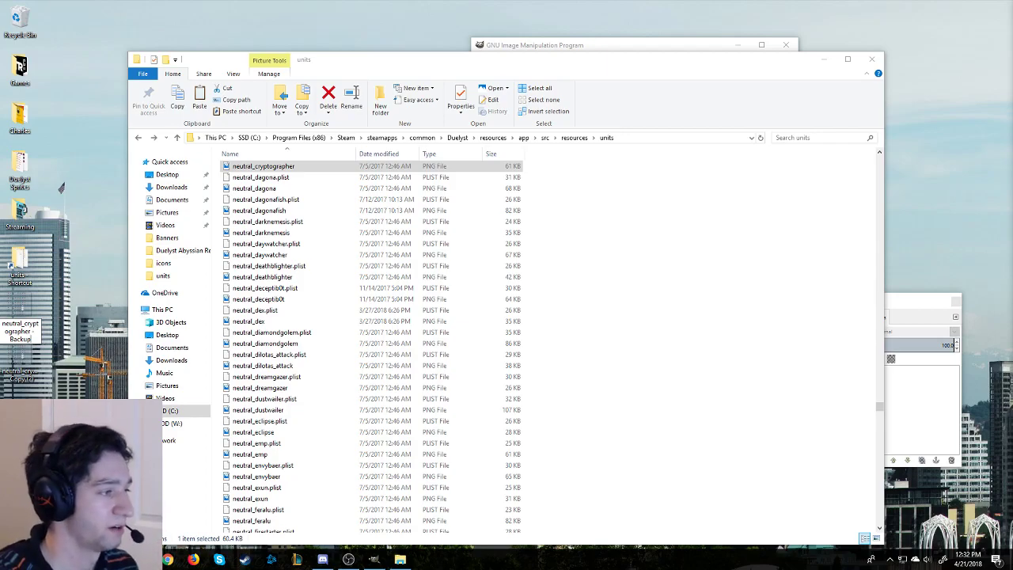
key(Return)
Step: Rename the second desktop copy of the sprite sheet as "neutral_cryptographer - Songhai"
click(17, 376)
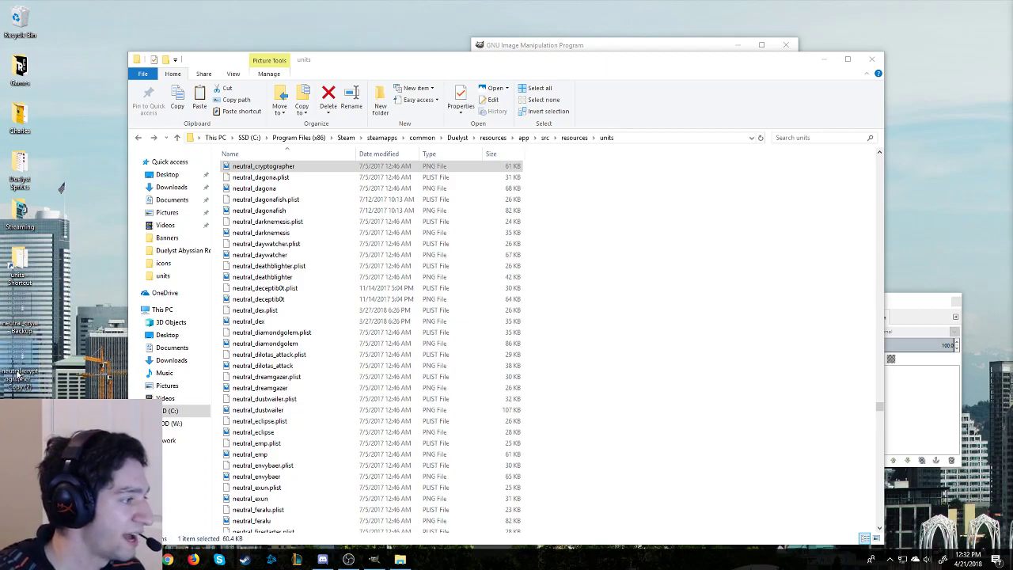
click(25, 386)
drag(8, 388, 69, 395)
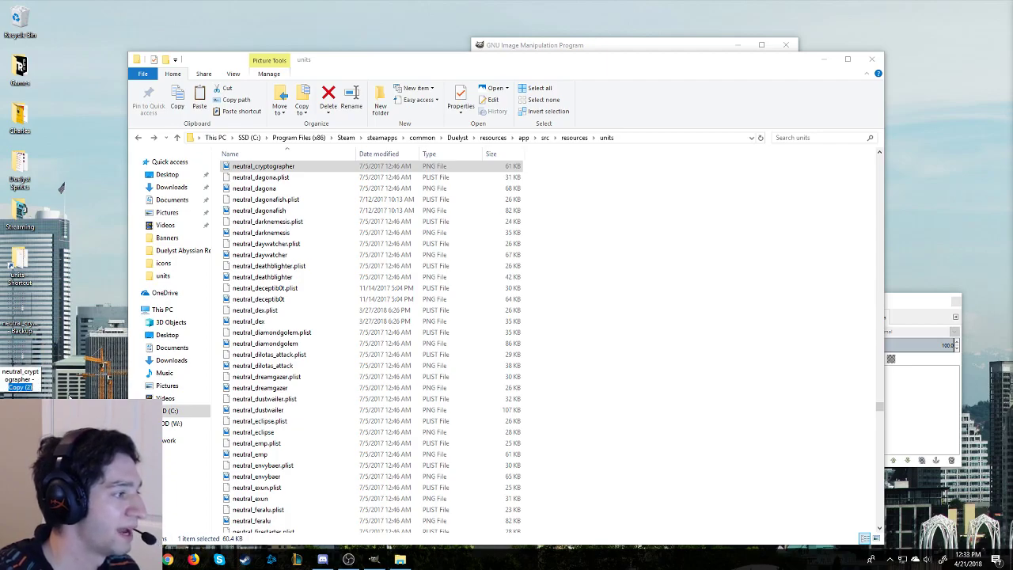
key(BackSpace)
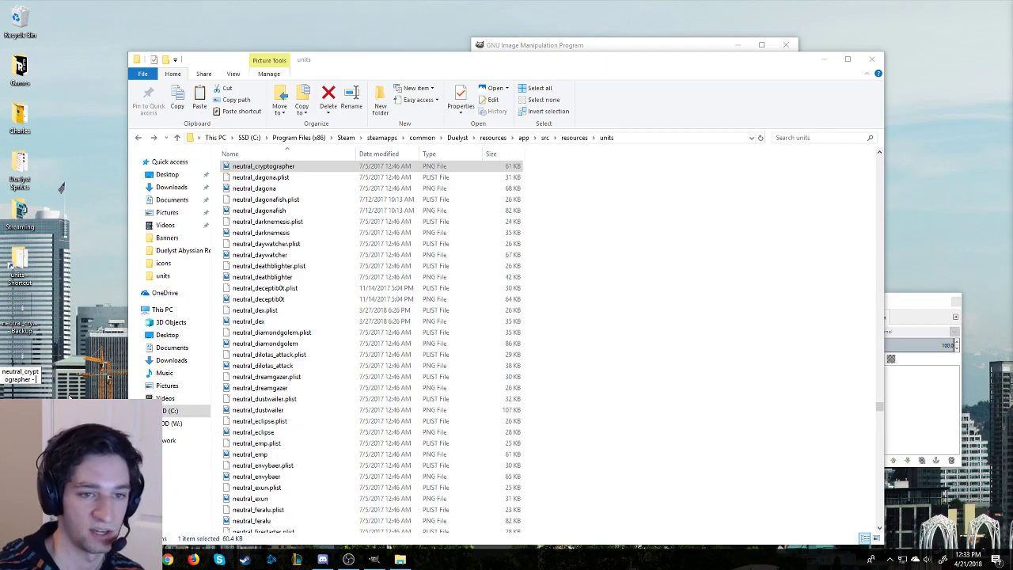
text(Songhai)
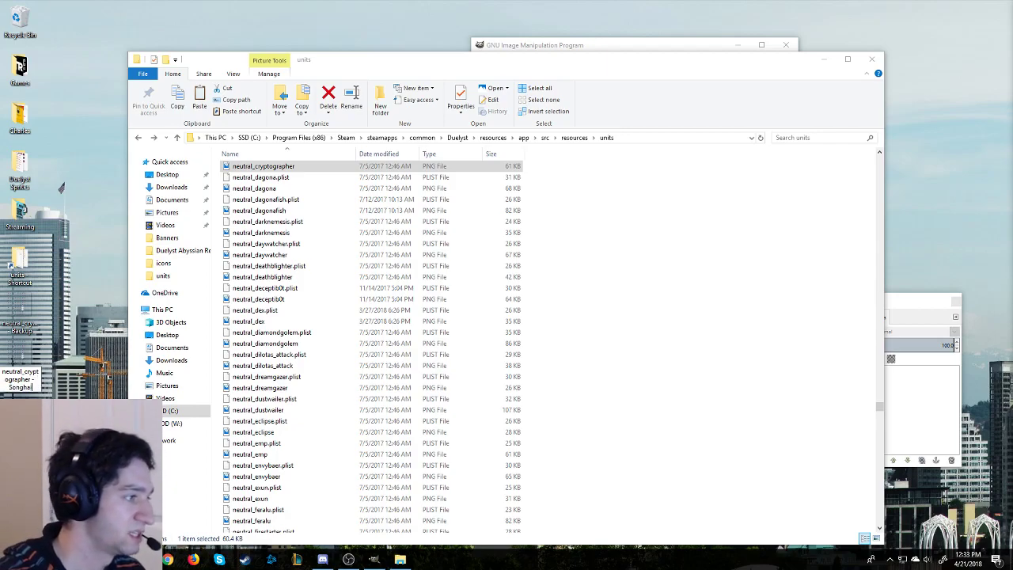
key(Return)
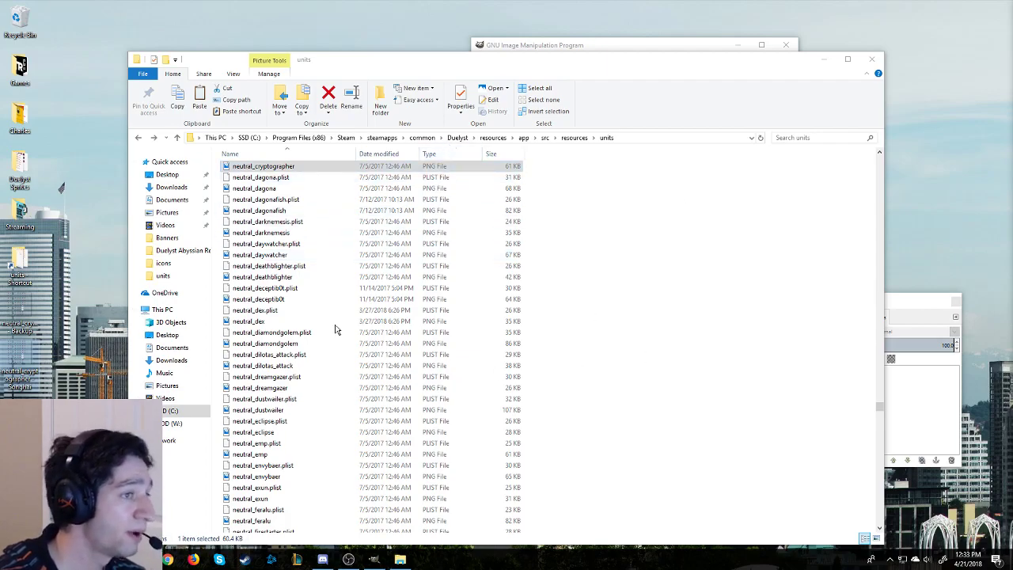
click(717, 142)
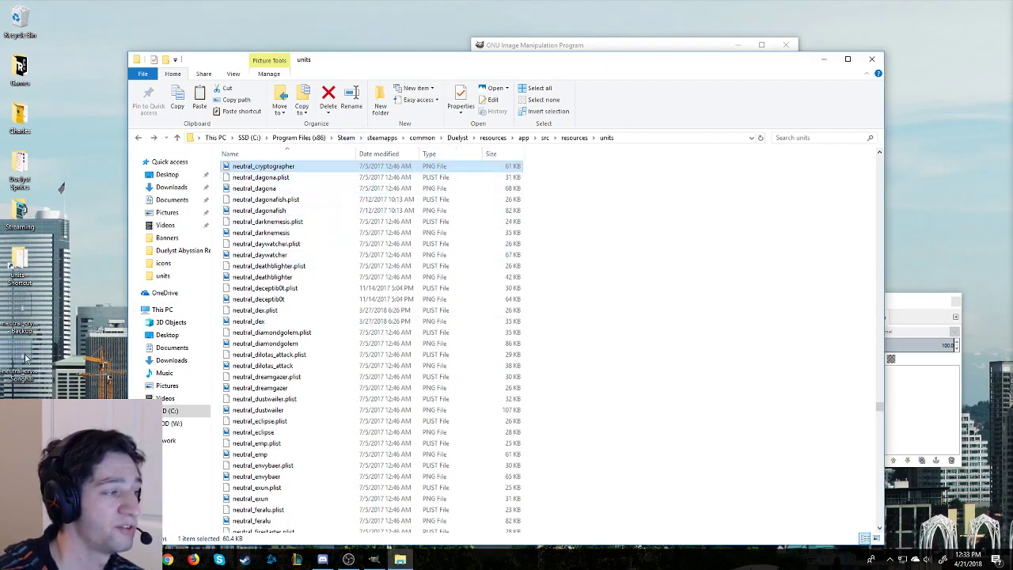
click(825, 61)
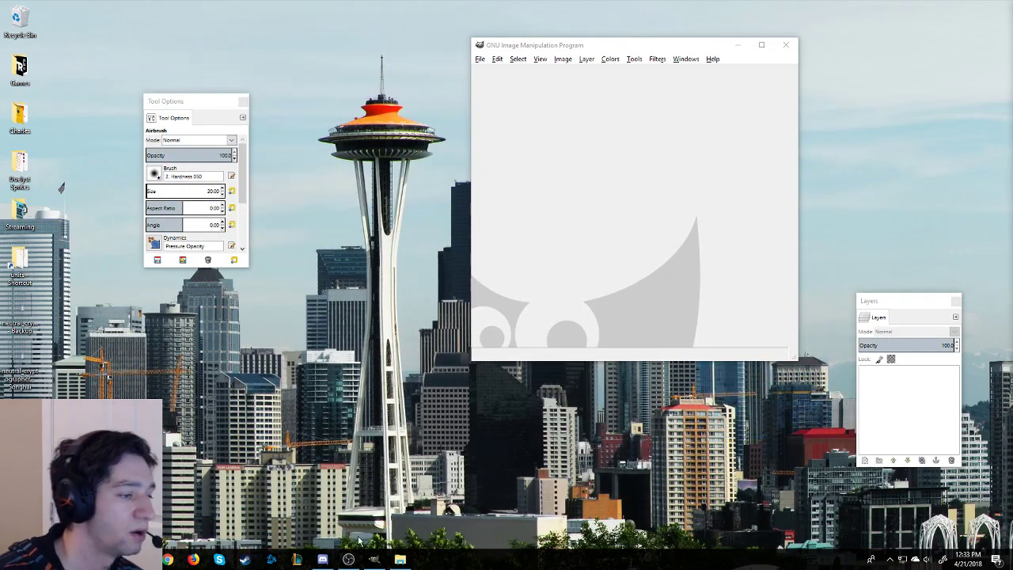
click(400, 561)
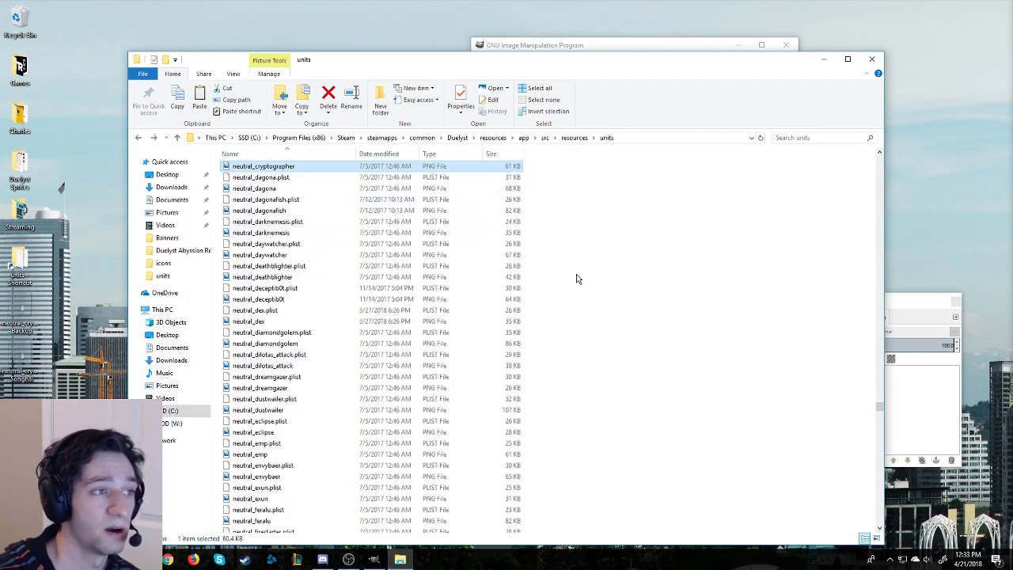
Step: Open the f2_3rdgeneral sprite sheet from the units folder and browse the f2 unit sheets through to f2_chakriavatar
click(591, 203)
scroll(483, 320, up, 10)
scroll(477, 321, up, 20)
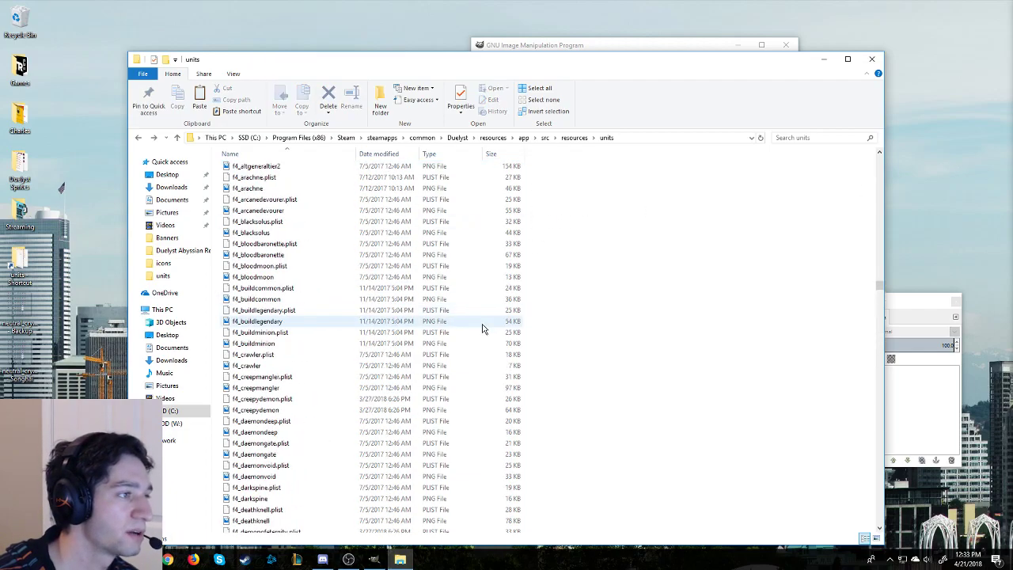
double_click(341, 366)
key(Right)
key(Right)
key(Right)
key(Right)
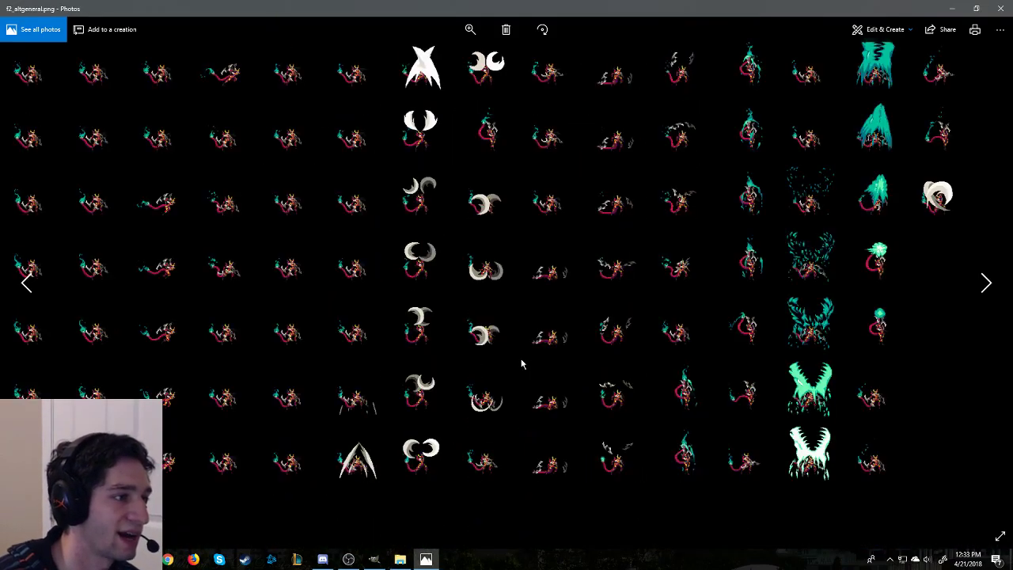
key(Right)
key(Right)
key(Right)
key(Right)
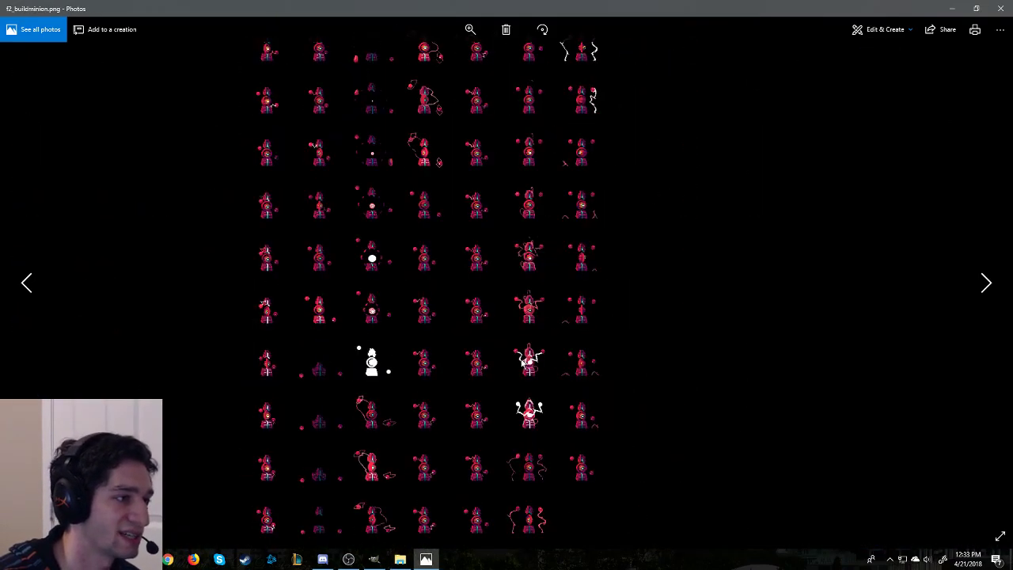
key(Right)
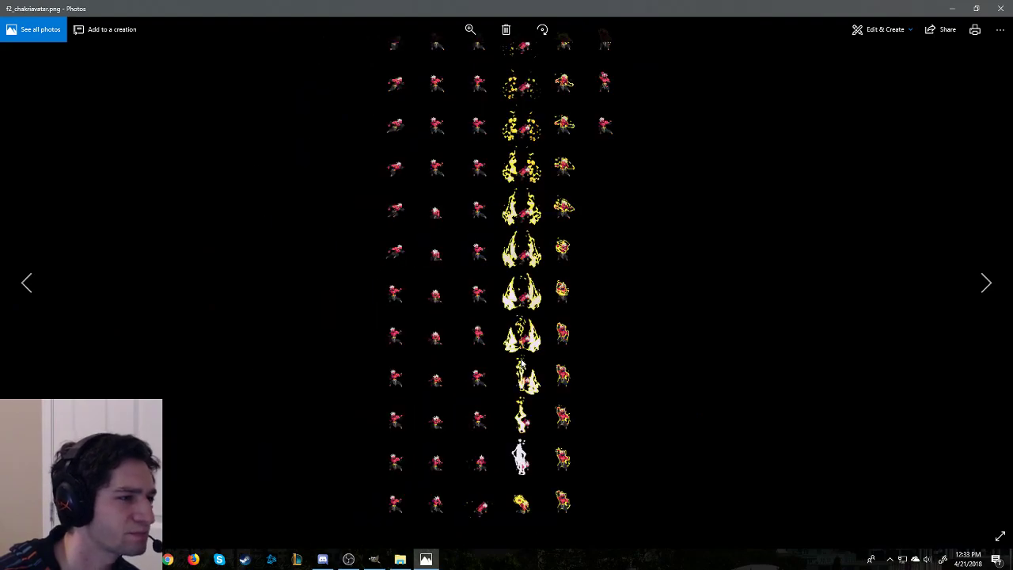
Step: Compare the colors of the f2_caligrapher and f2_chakriavatar sprite sheets, then close the image viewer
key(Left)
key(Left)
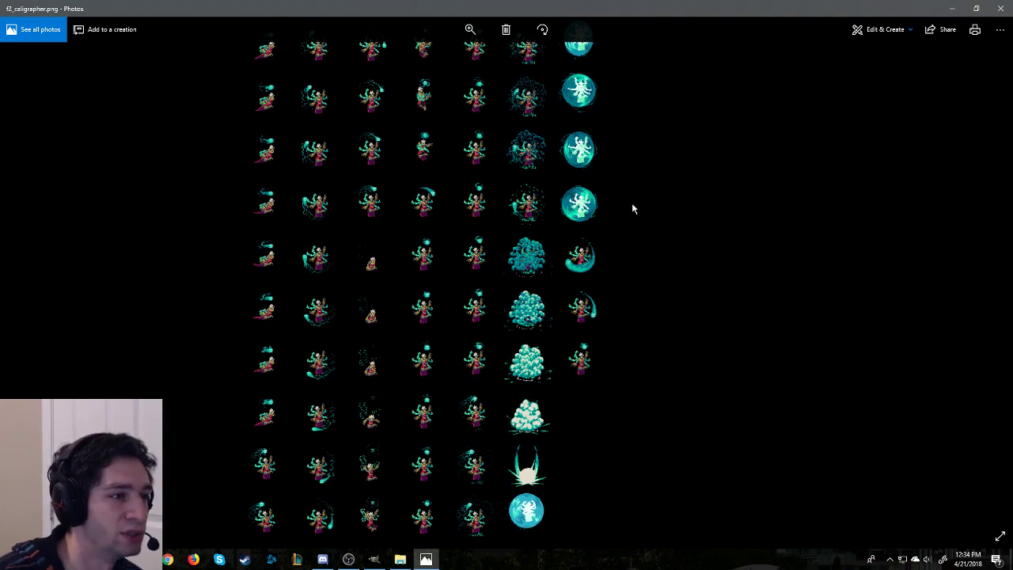
key(Right)
key(Right)
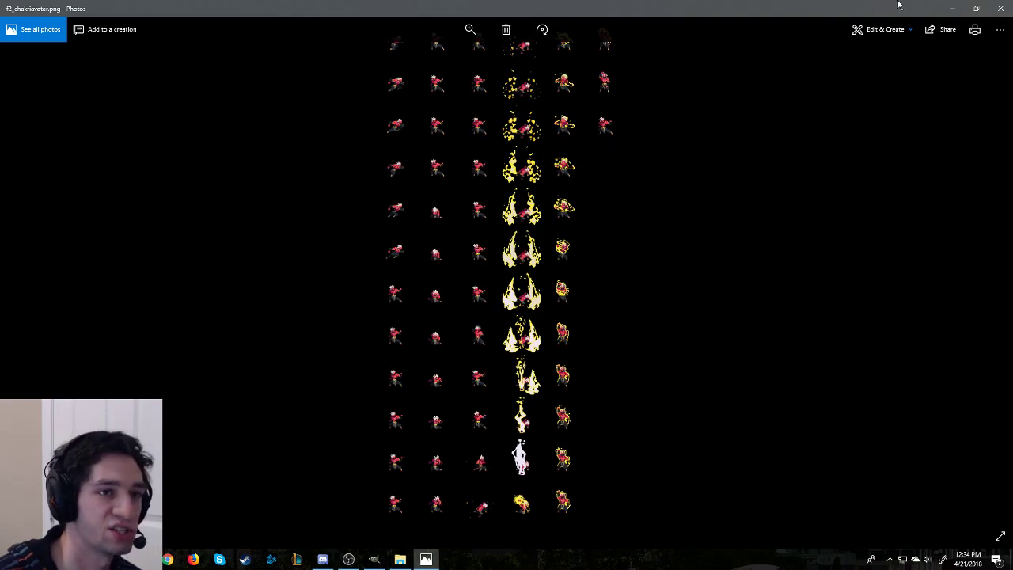
click(1001, 8)
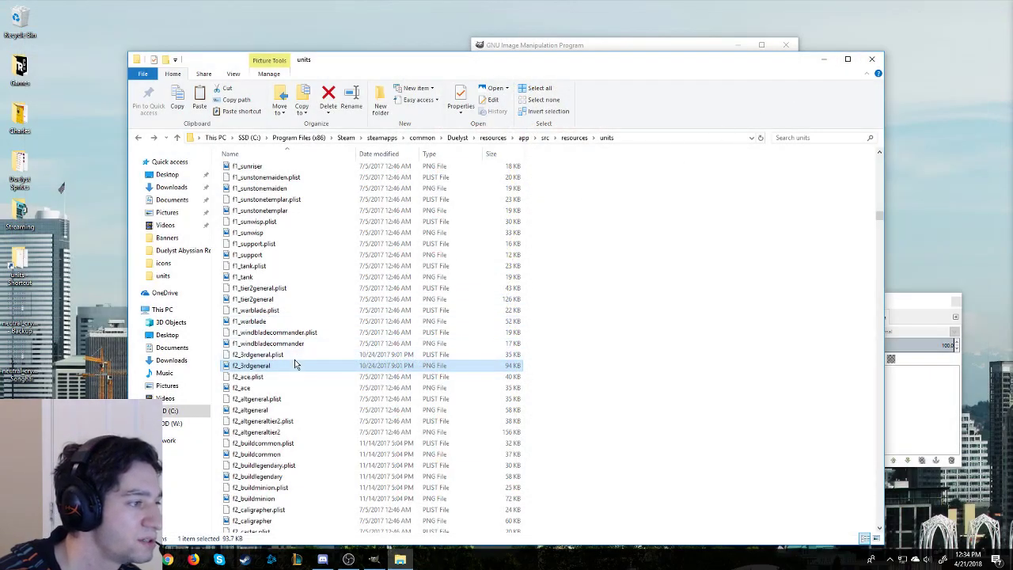
Step: Search the units folder for "chakri" and copy the f2_chakriavatar PNG to the desktop, replacing the existing file
click(816, 137)
text(chakri)
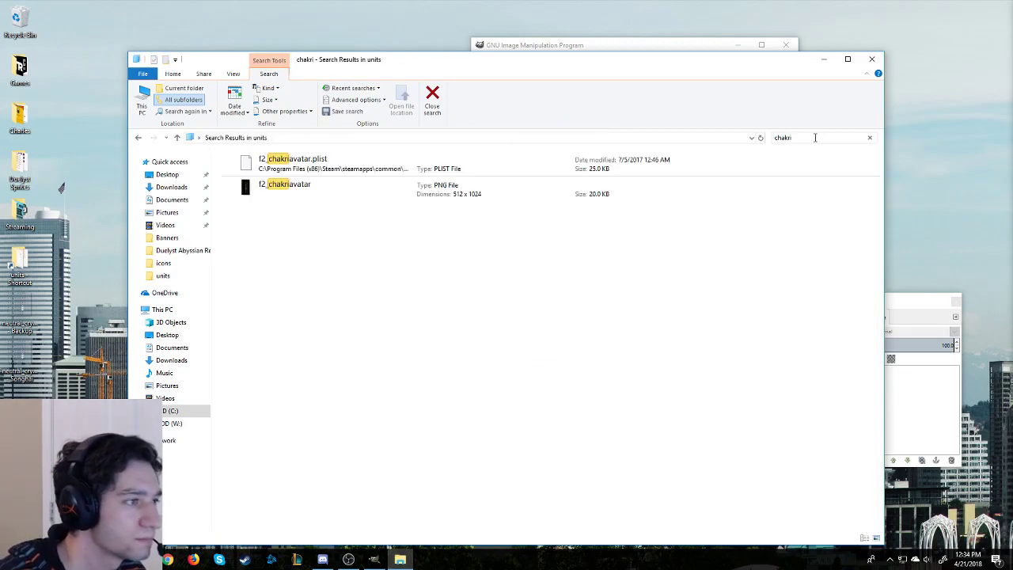
right_click(312, 184)
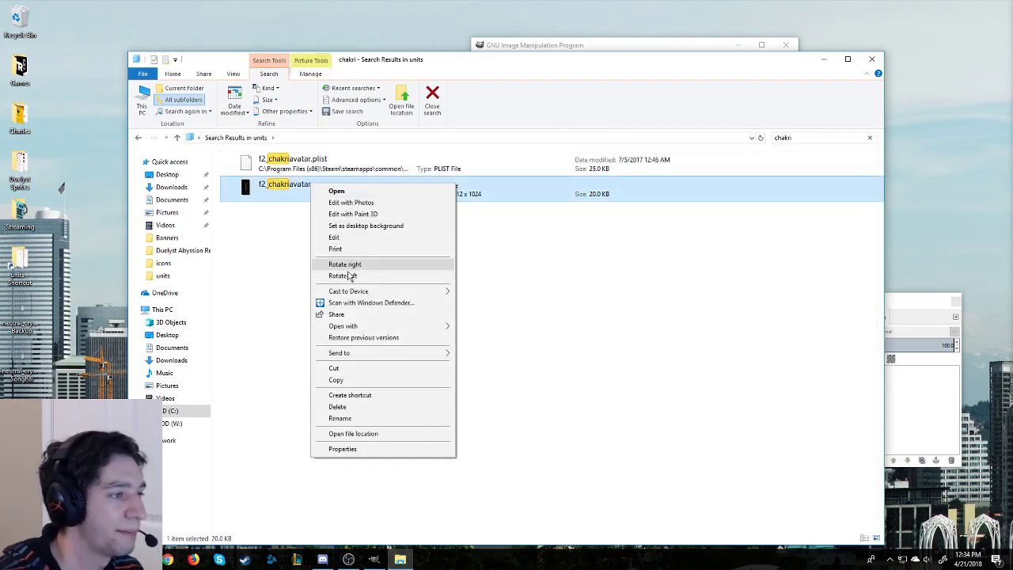
click(319, 293)
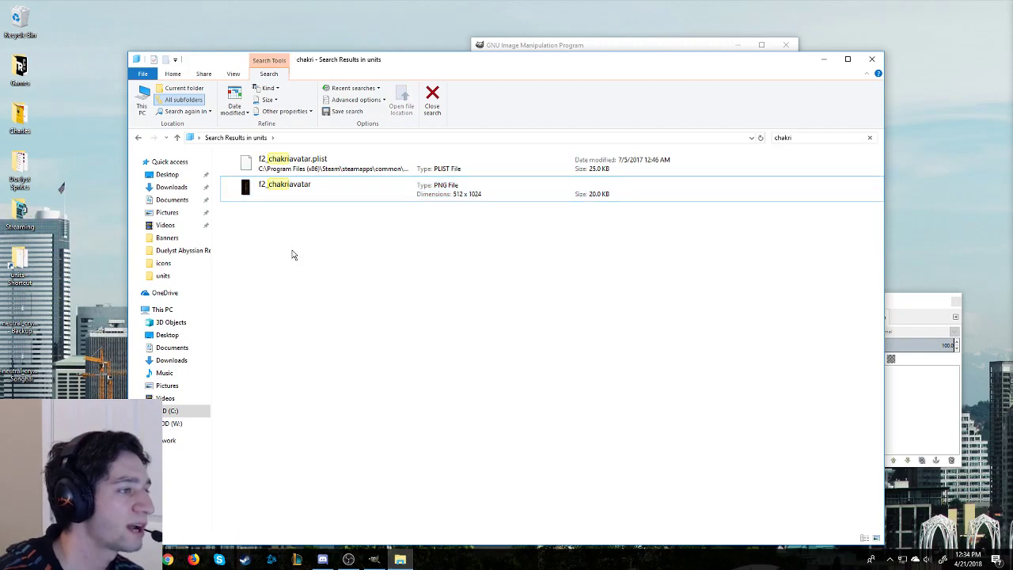
right_click(14, 277)
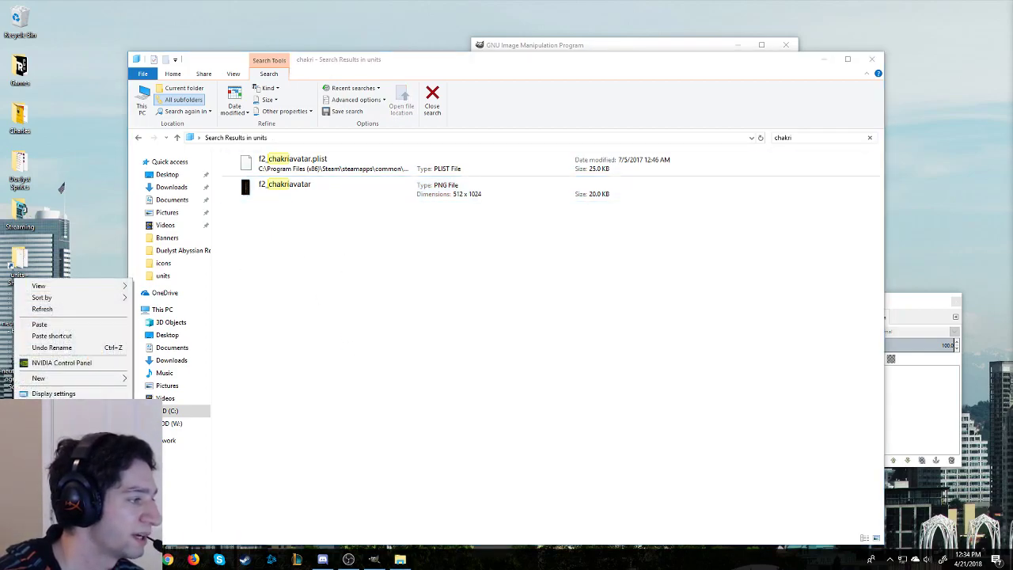
click(56, 324)
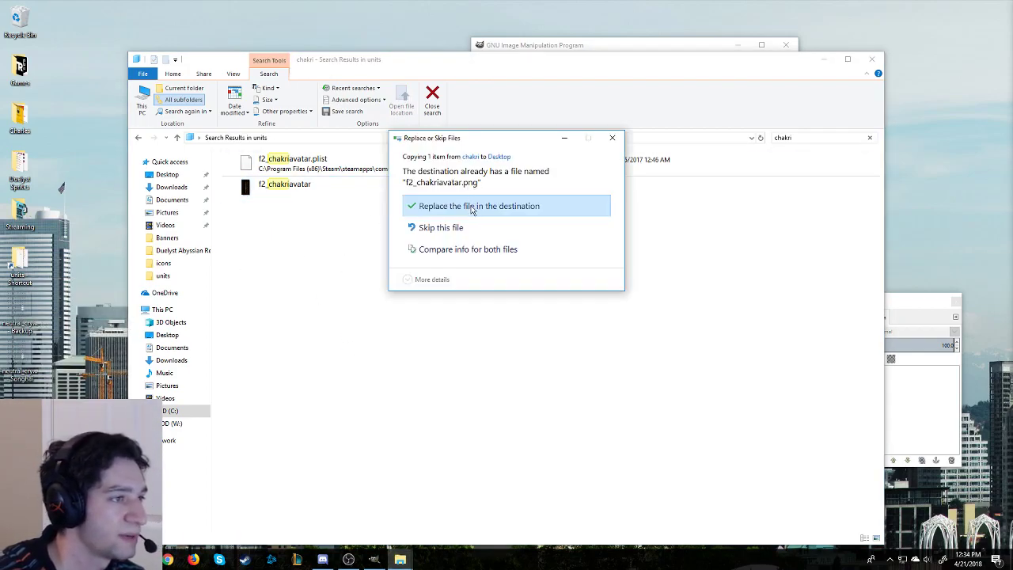
click(472, 205)
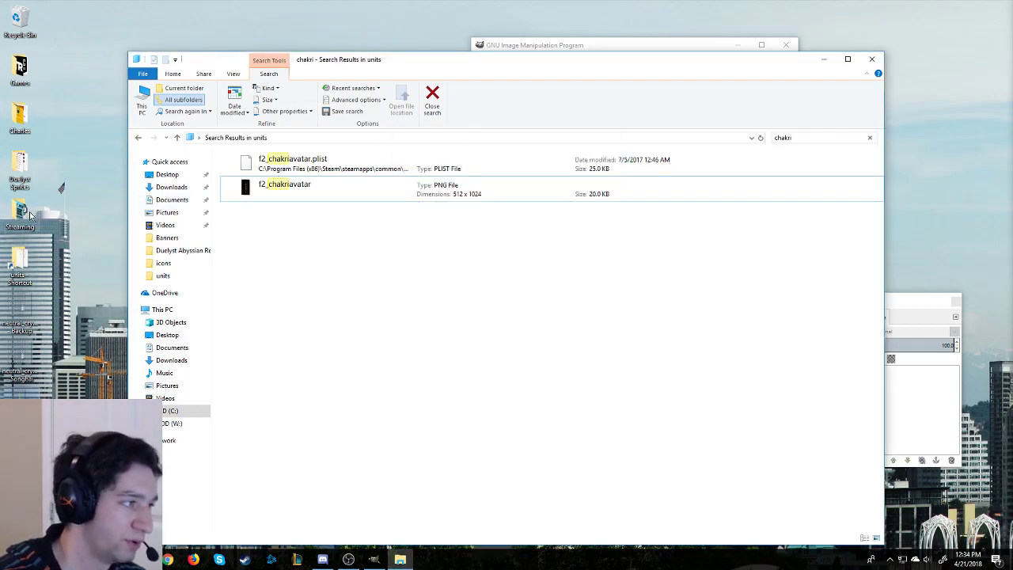
Step: Clear the units folder search and minimize the folder window to uncover GIMP
double_click(17, 161)
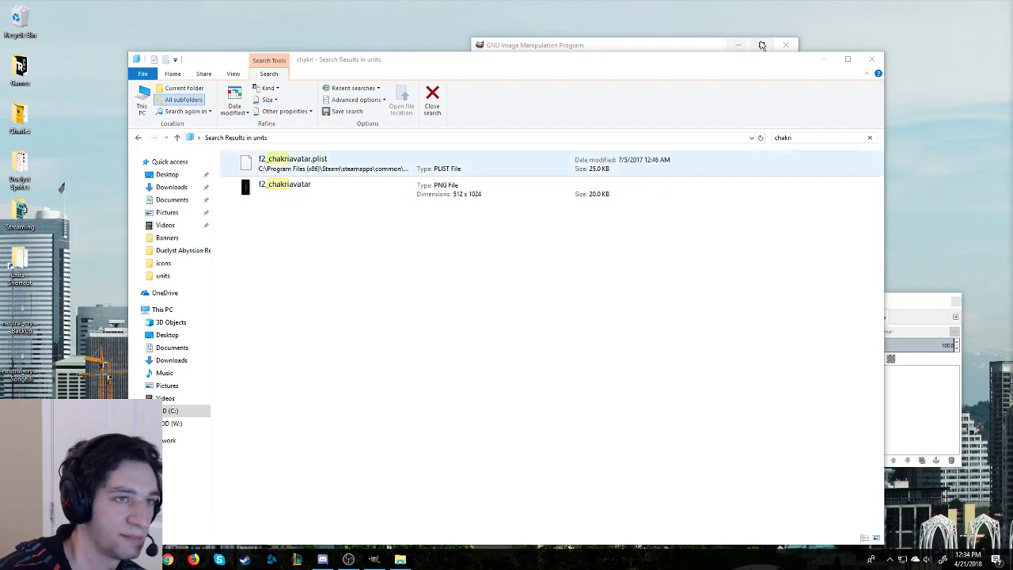
click(824, 59)
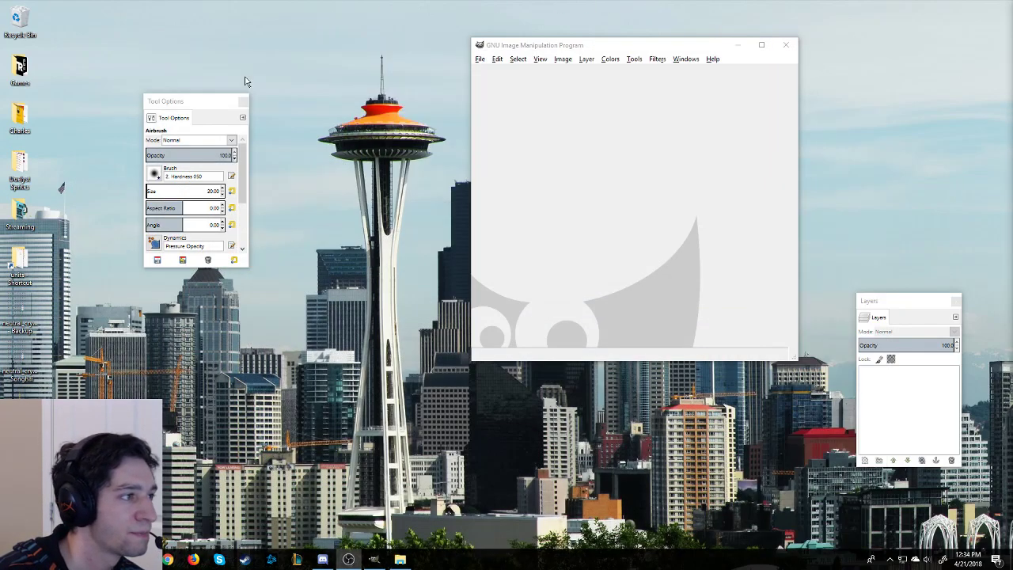
click(400, 560)
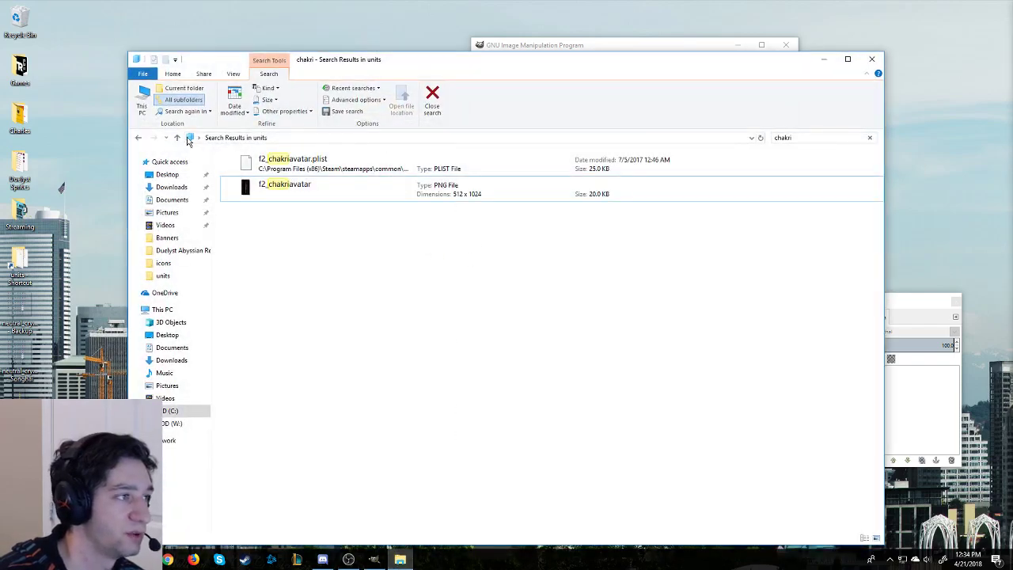
click(870, 138)
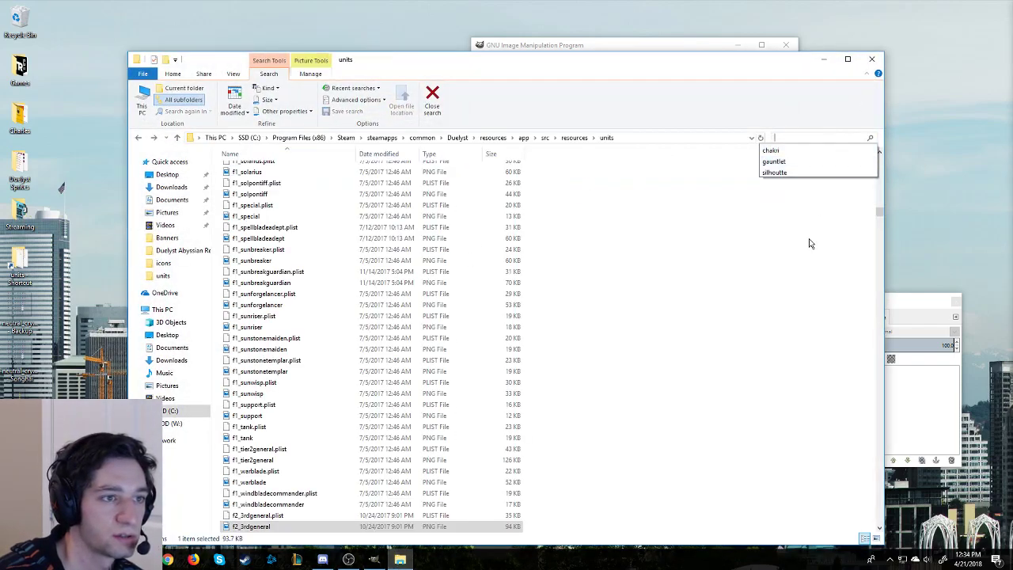
click(825, 59)
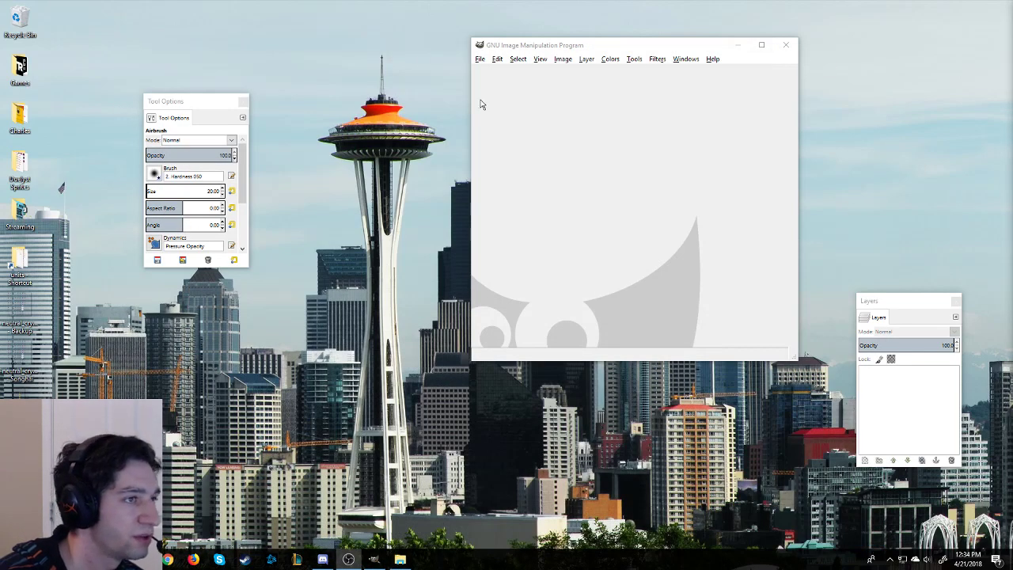
Step: Load the desktop's "neutral_cryptographer - Songhai" image into GIMP with f2_chakriavatar as a second layer above it
click(567, 48)
drag(353, 163, 260, 331)
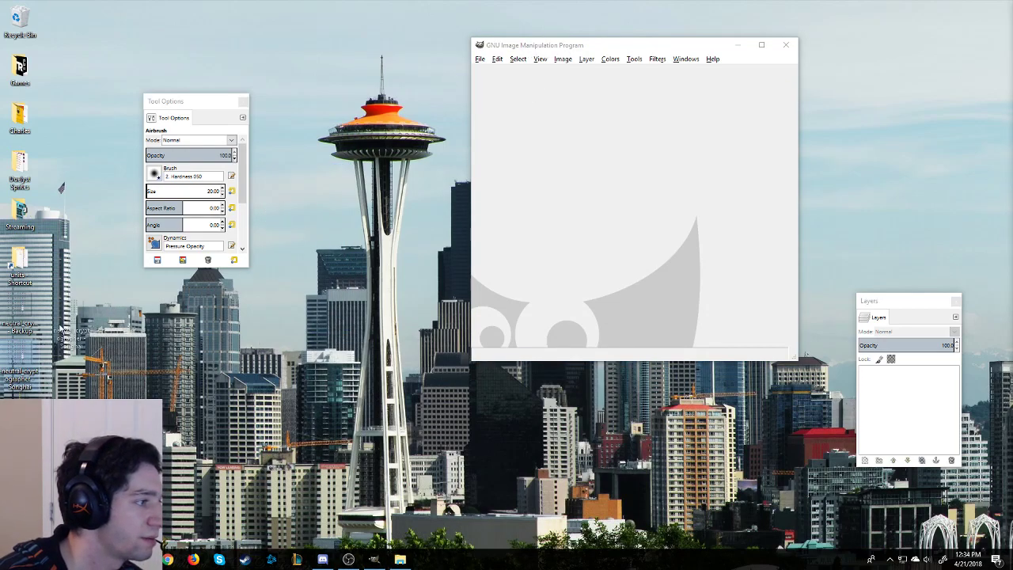
click(24, 378)
drag(23, 362, 640, 168)
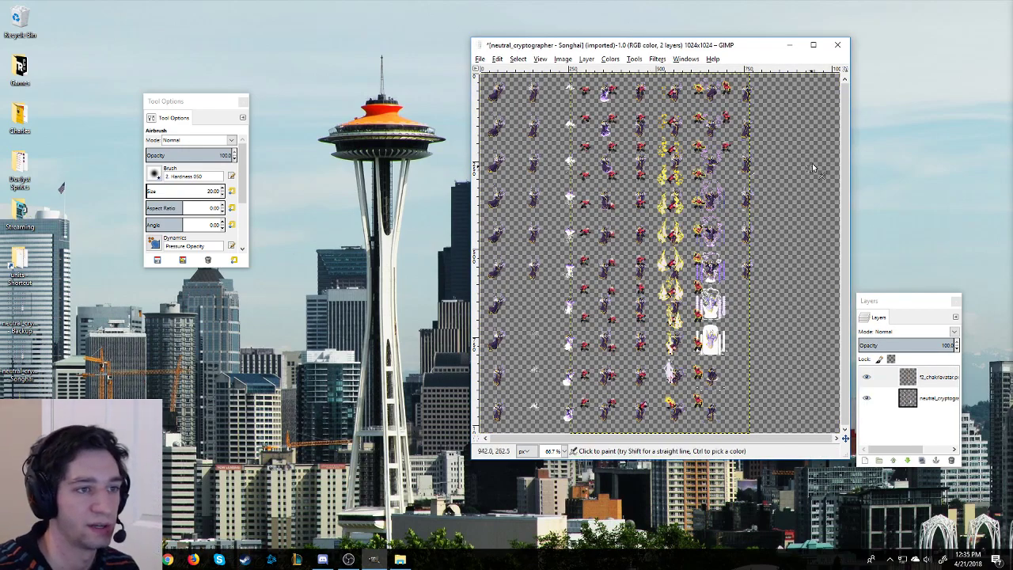
Step: Maximize the GIMP image window, enlarge the sprites and place the tool options window clear of them
click(813, 44)
scroll(491, 174, up, 4)
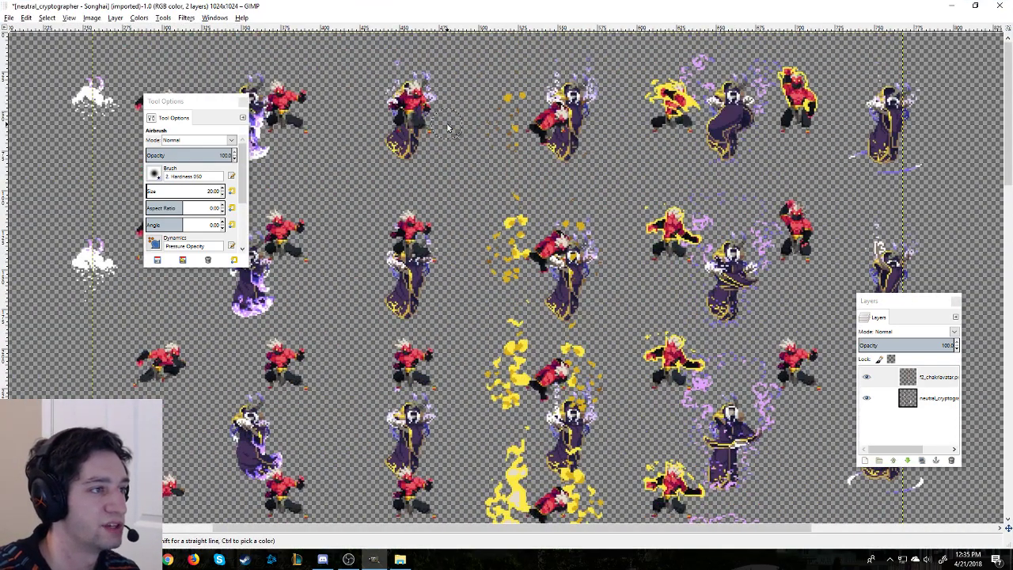
drag(221, 102, 83, 56)
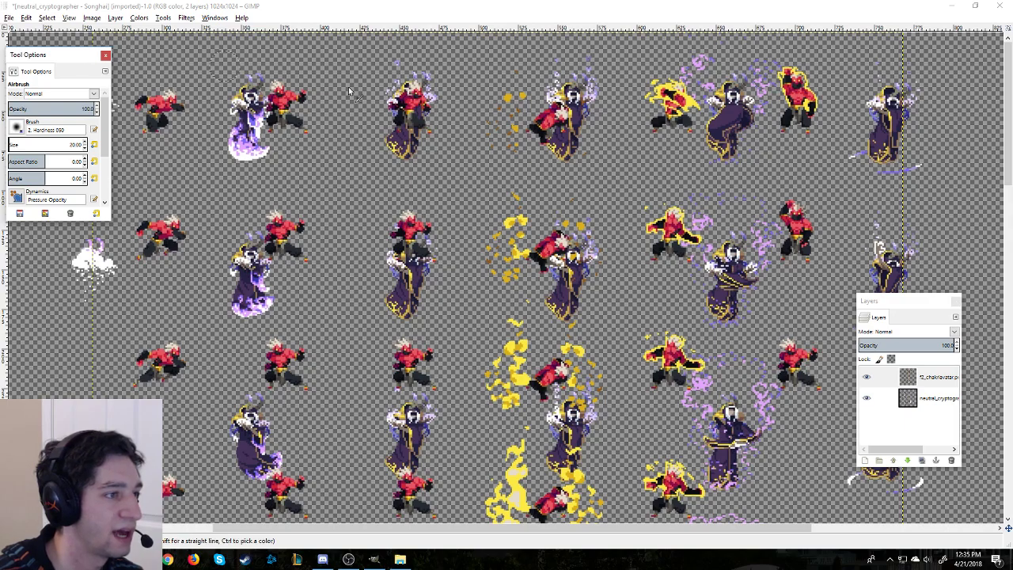
Step: Try to shift the neutral_cryptographer layer with the Move tool, and undo the move
click(922, 378)
click(933, 399)
click(927, 378)
click(933, 399)
key(m)
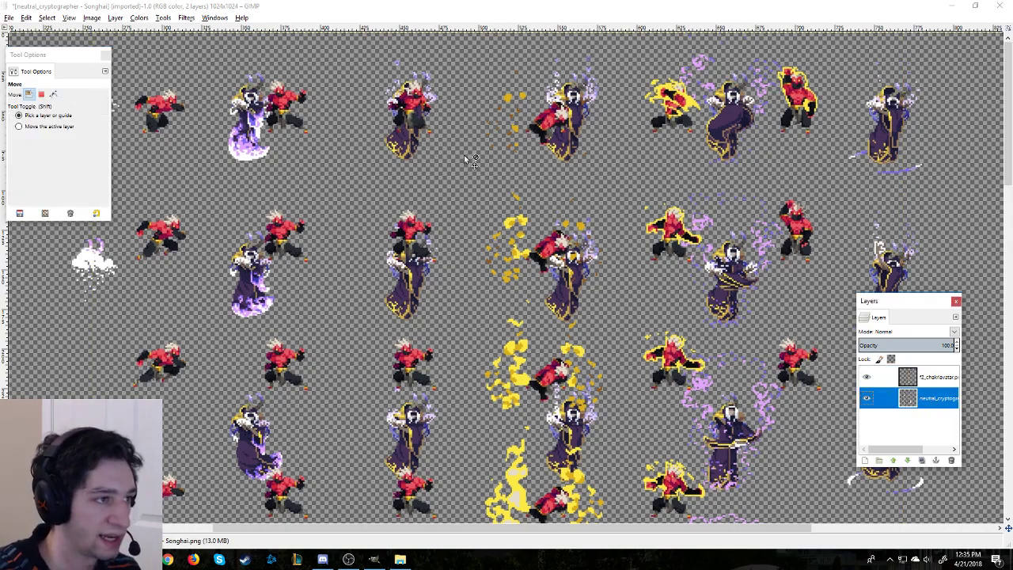
drag(399, 141, 433, 161)
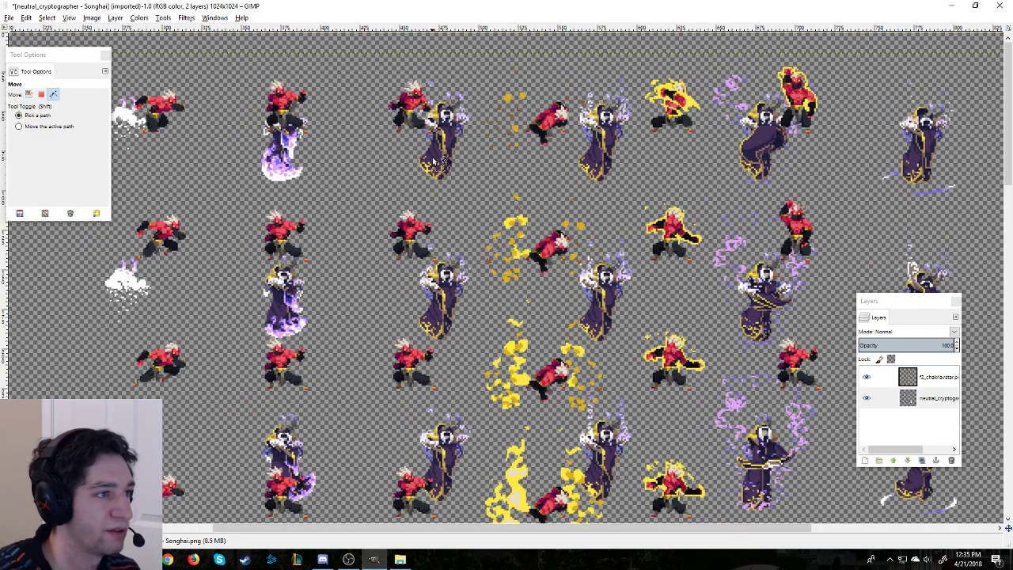
key(ctrl+z)
Step: Move the f2_chakriavatar layer so its red sprites stand in the gaps beside the cryptographer sprites
click(940, 378)
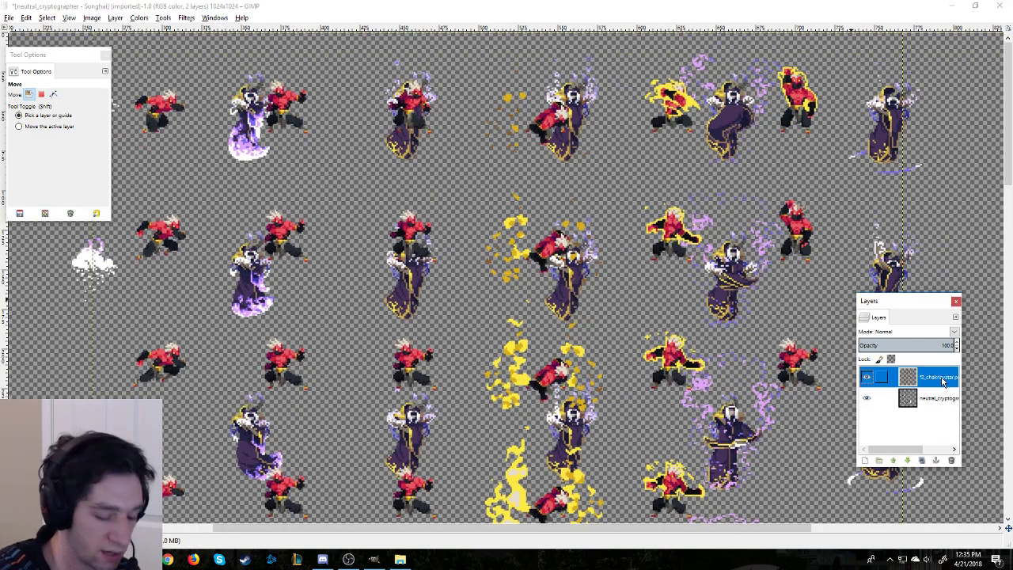
drag(413, 115, 469, 140)
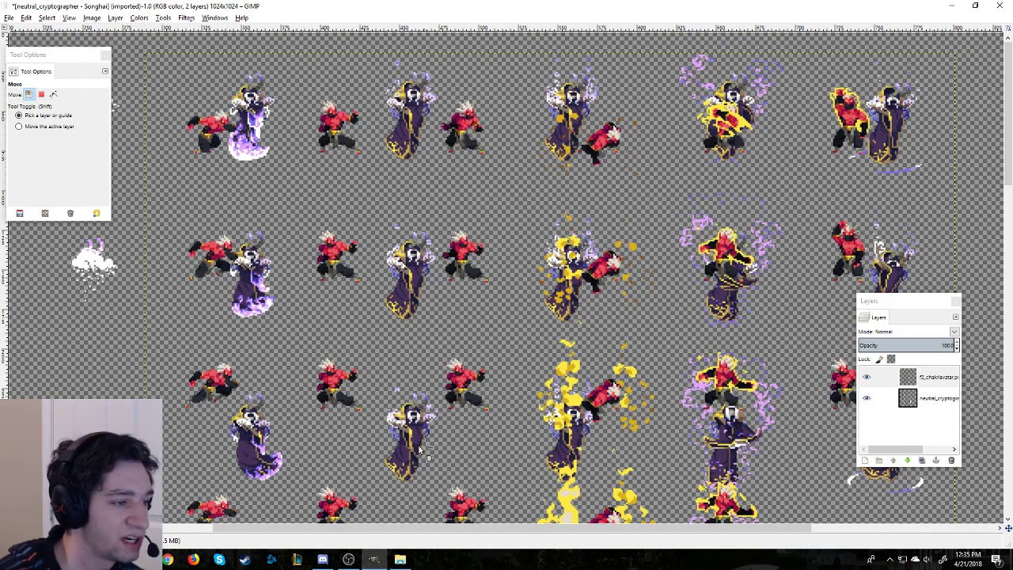
drag(467, 416, 474, 463)
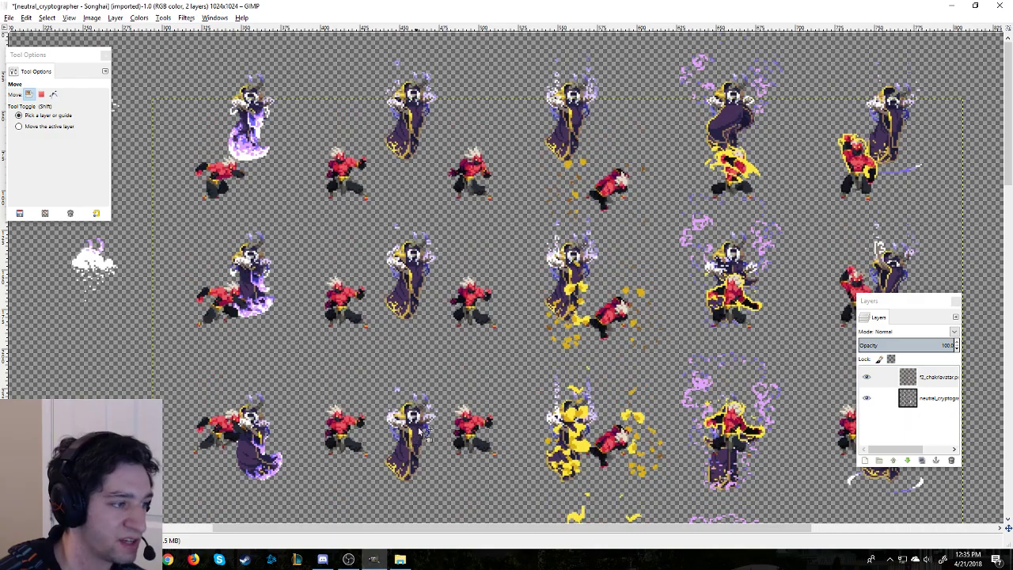
scroll(417, 349, up, 6)
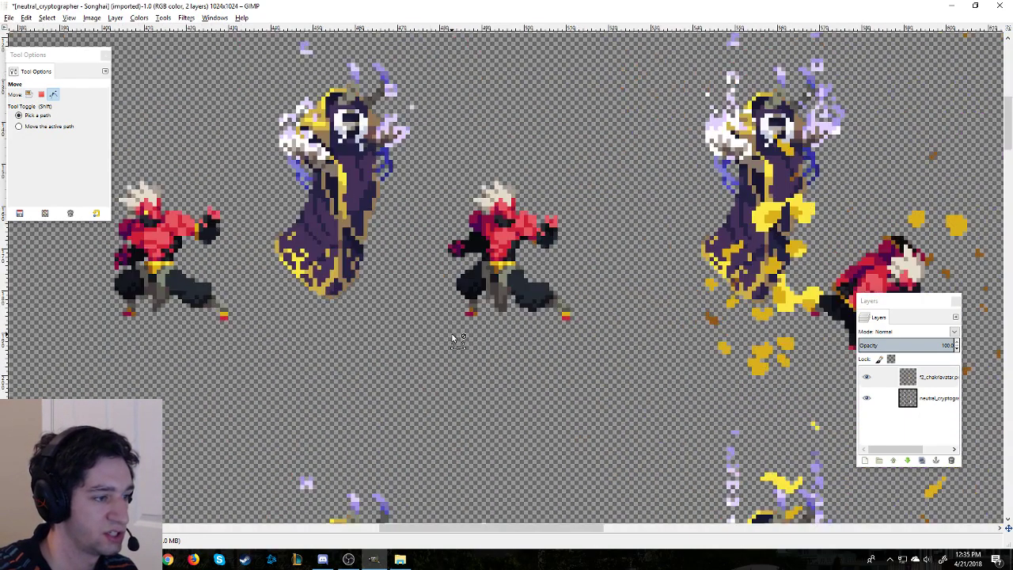
scroll(452, 334, down, 2)
scroll(453, 339, down, 1)
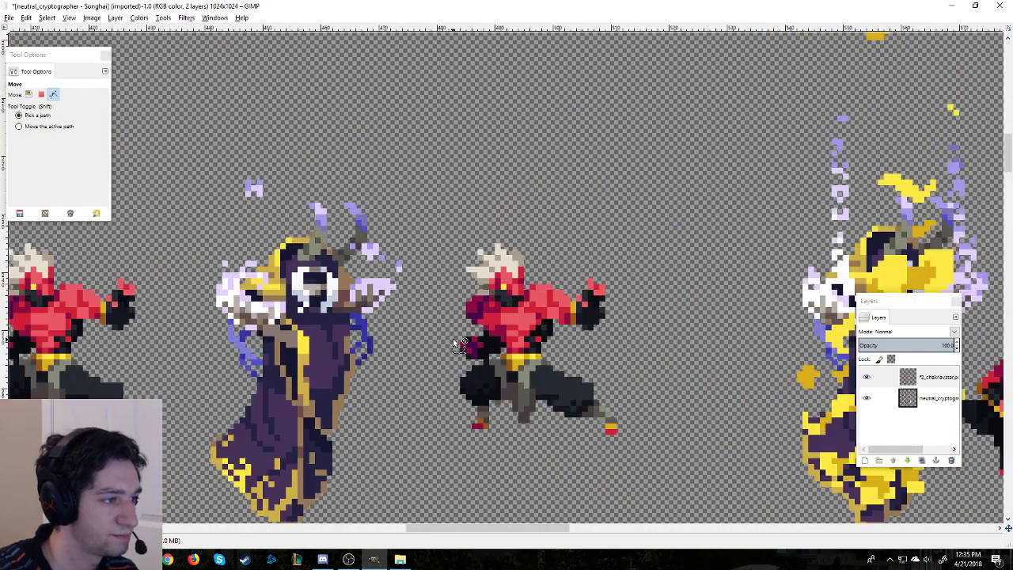
scroll(464, 353, down, 2)
drag(522, 532, 502, 530)
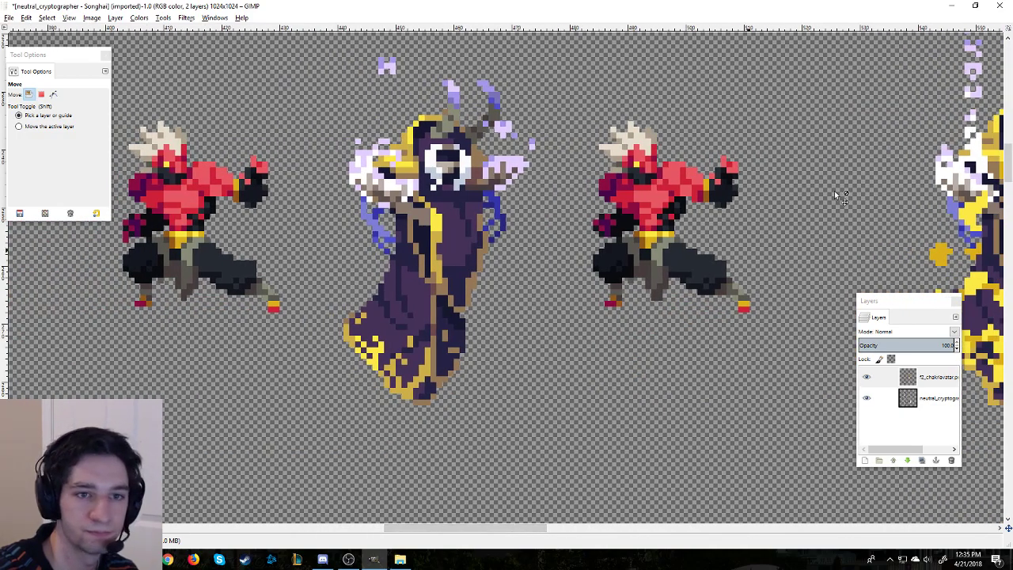
Step: Show the toolbox clear of the sprites being compared and make neutral_cryptographer the active layer
key(ctrl+b)
drag(938, 17, 813, 55)
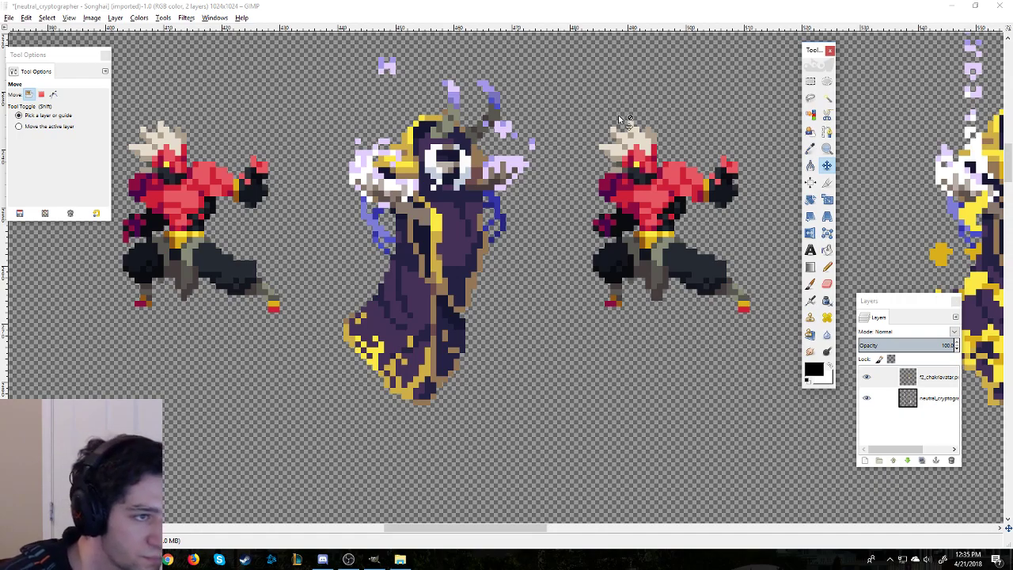
click(943, 385)
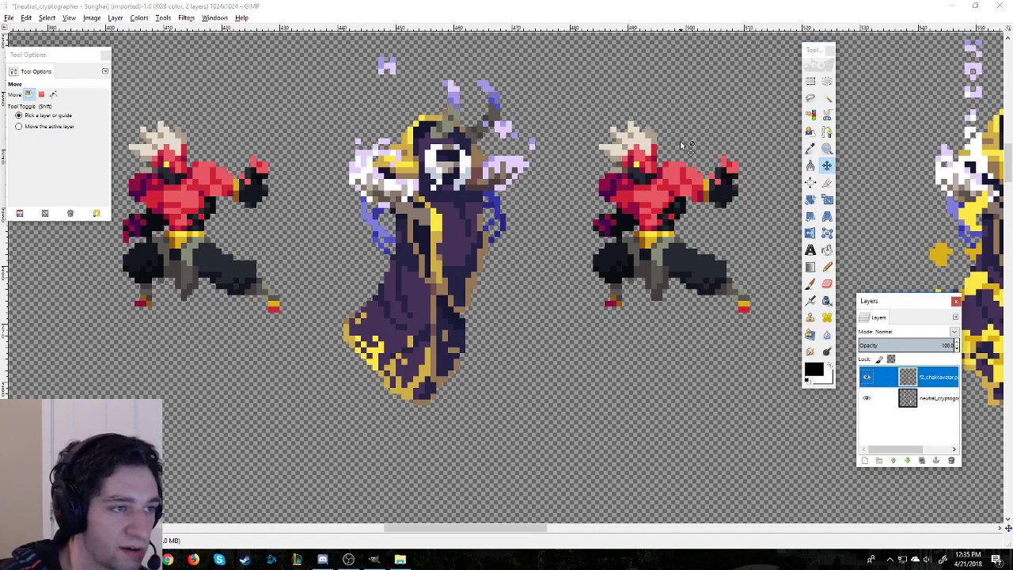
click(929, 394)
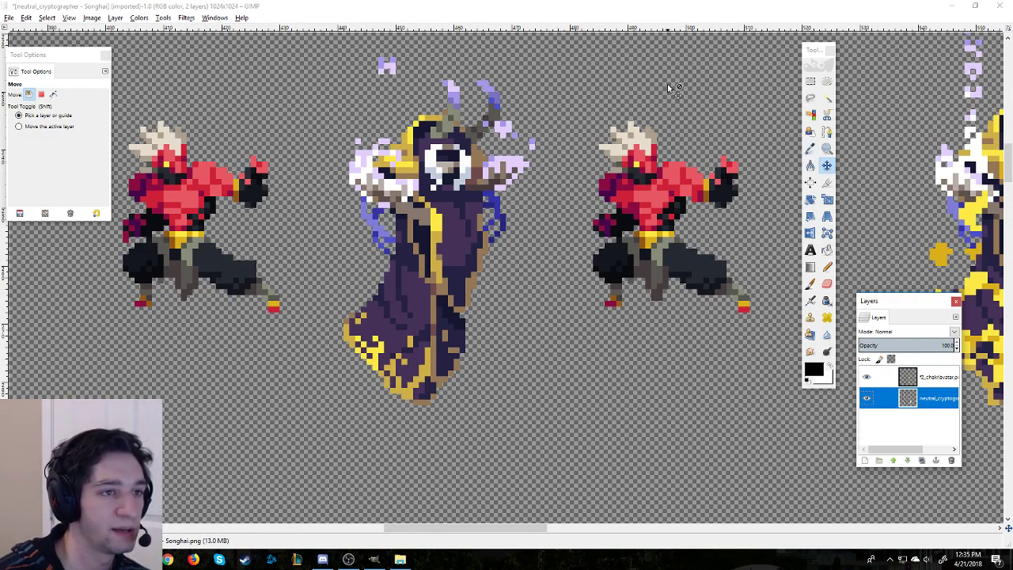
Step: Try selecting areas of the cryptographer's robe and horn with Fuzzy Select
key(u)
click(463, 226)
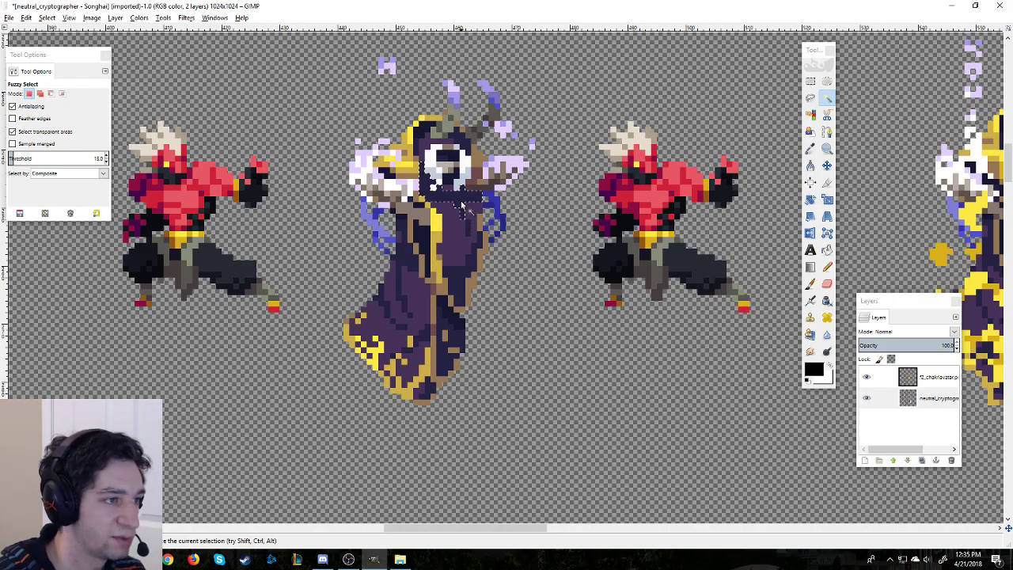
key(ctrl+shift+a)
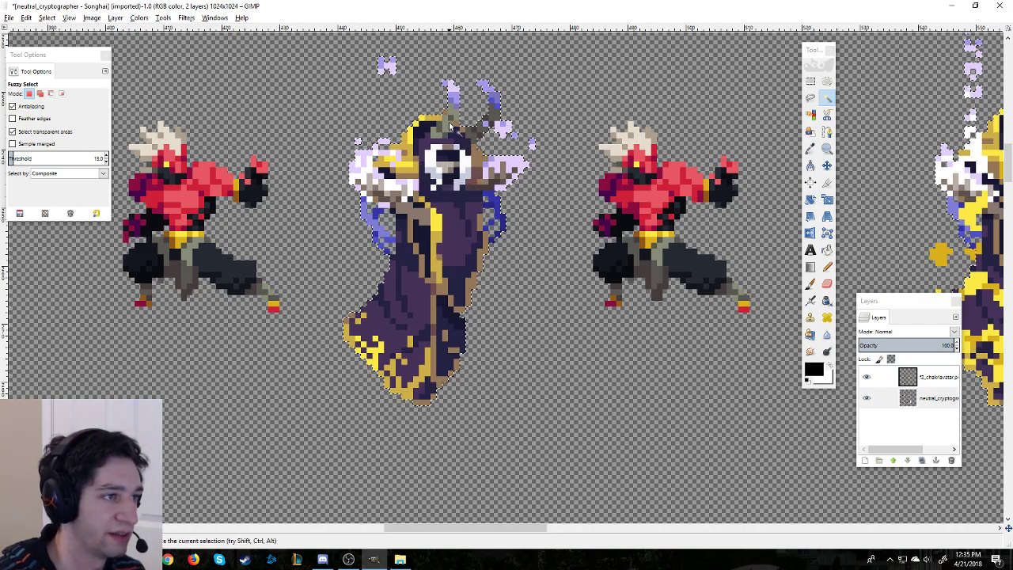
click(449, 121)
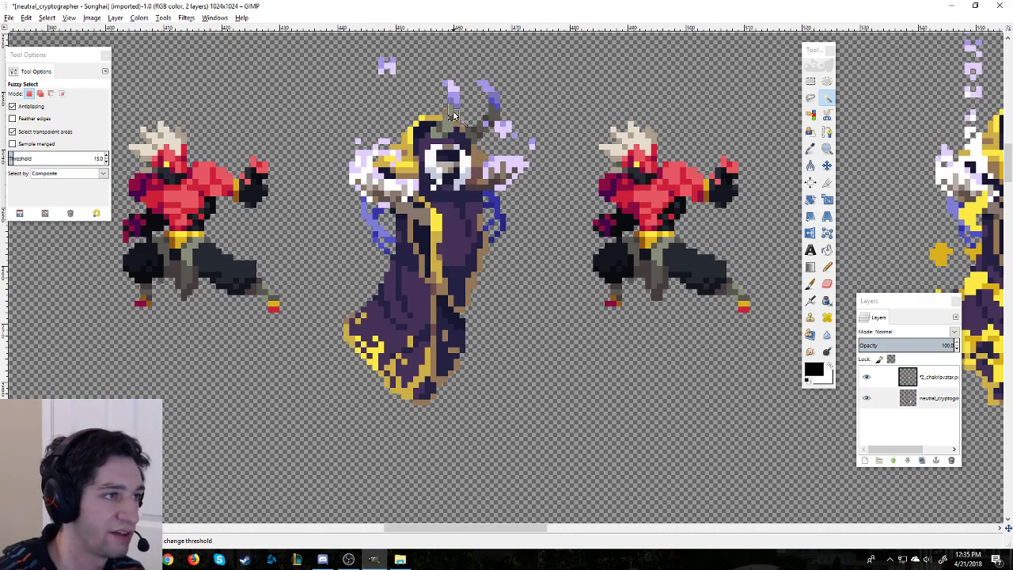
Step: Select the robe's lighter purple with Select by Color and check the selection across the sprite sheet
click(811, 114)
click(452, 228)
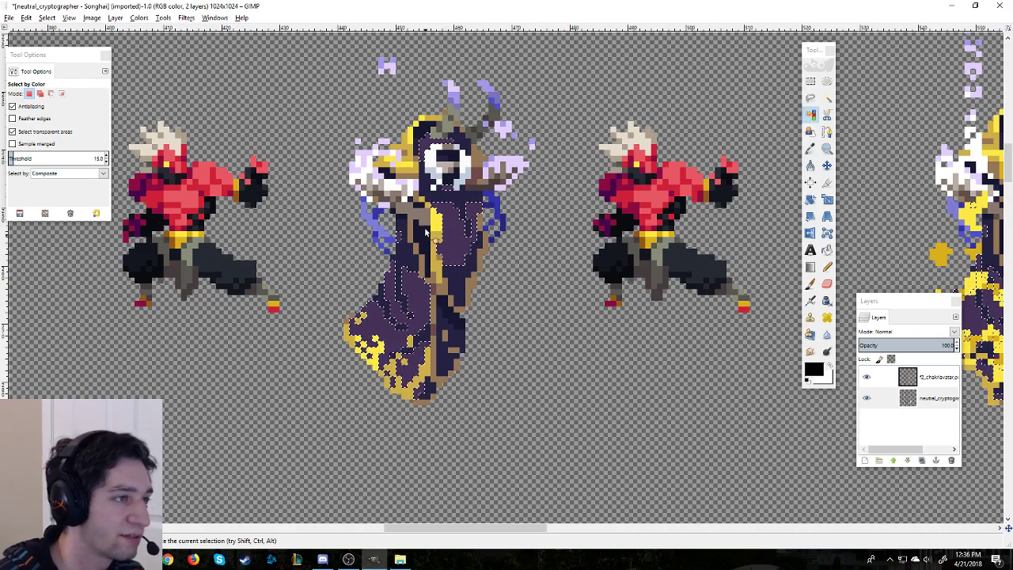
scroll(525, 223, down, 3)
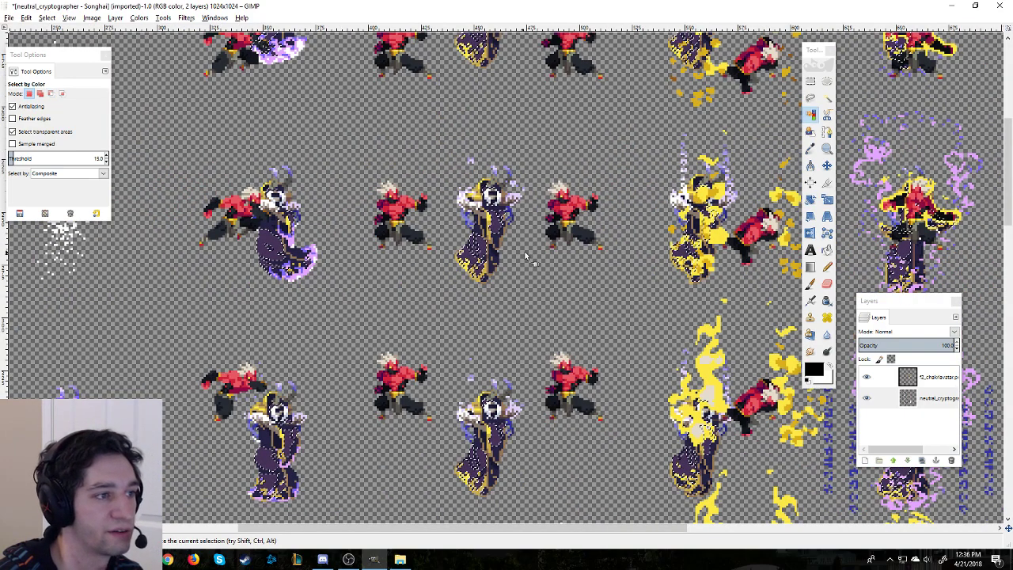
scroll(503, 221, up, 3)
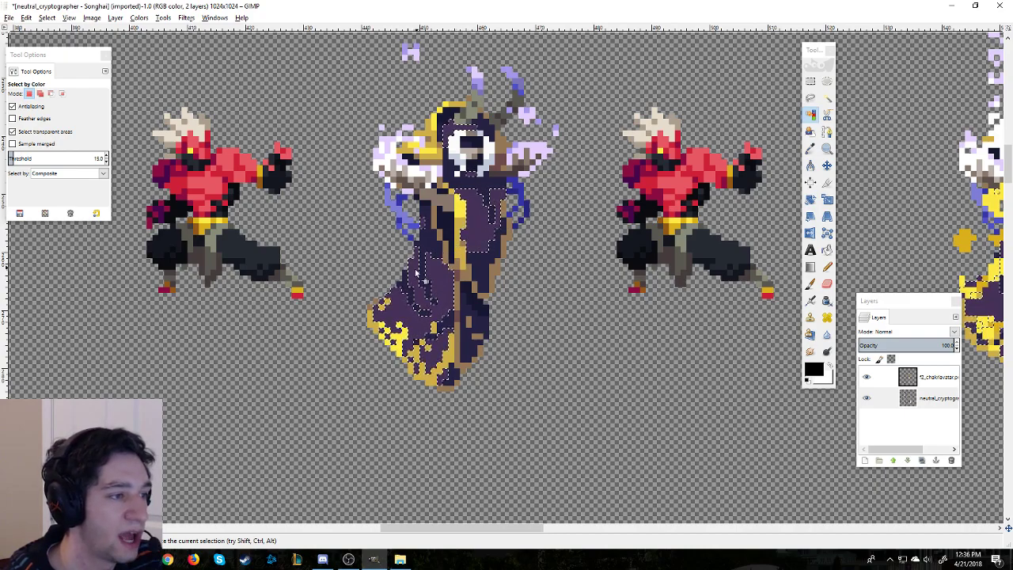
Step: Try Select by Color on the cryptographer's different robe shades and on the dark pixels of its eye
shift+click(399, 326)
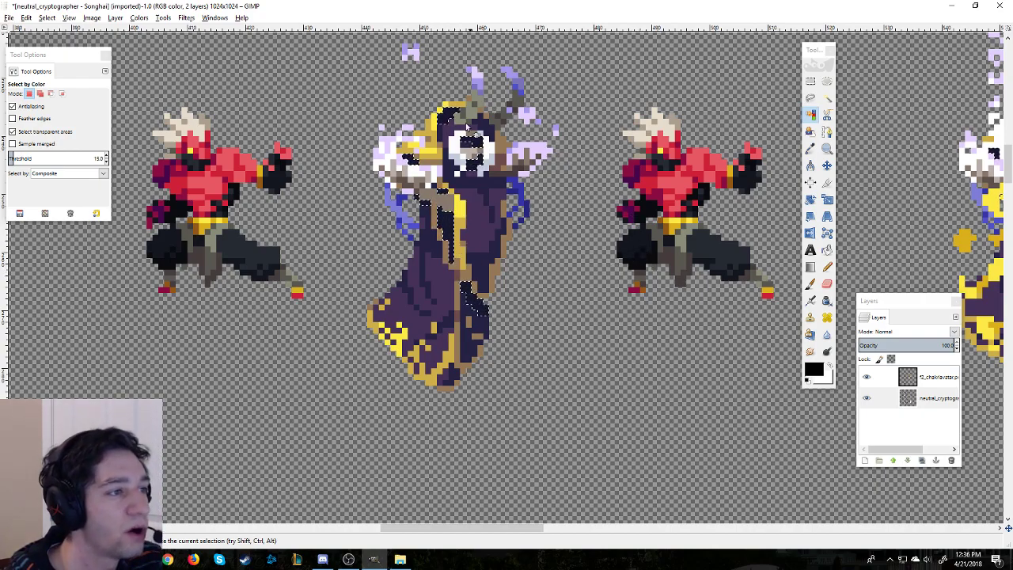
click(435, 205)
drag(436, 204, 435, 216)
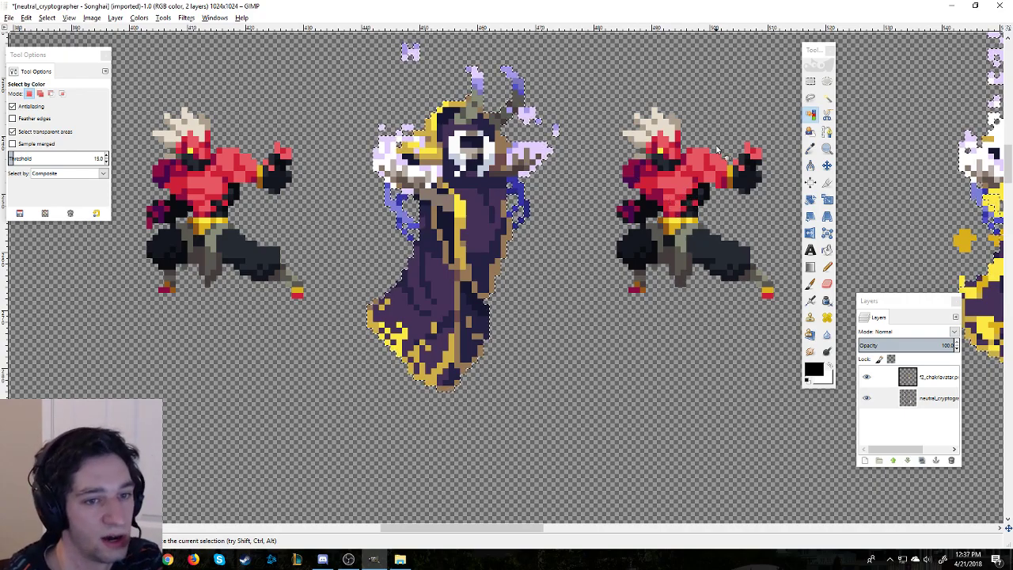
click(469, 212)
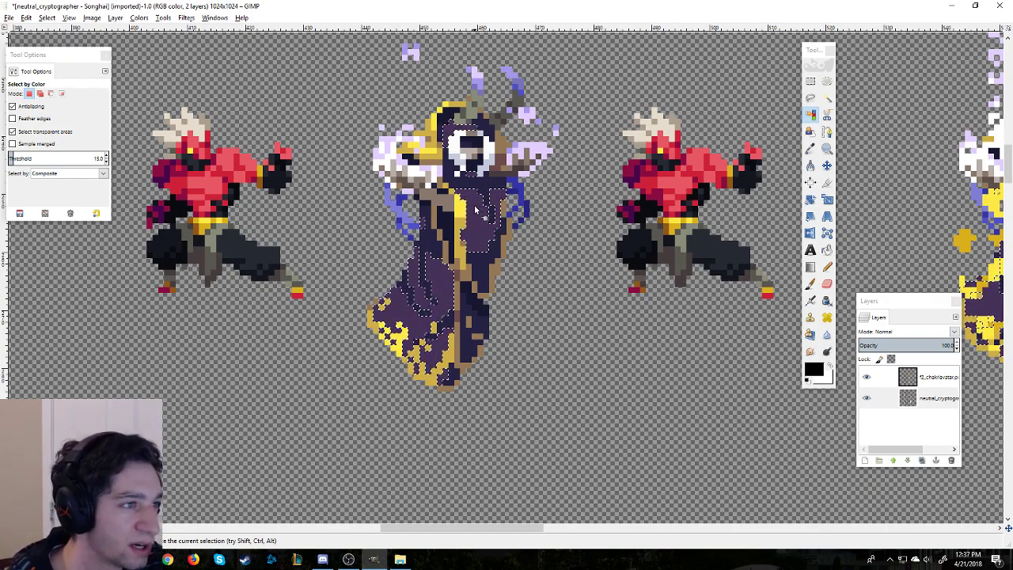
shift+click(438, 253)
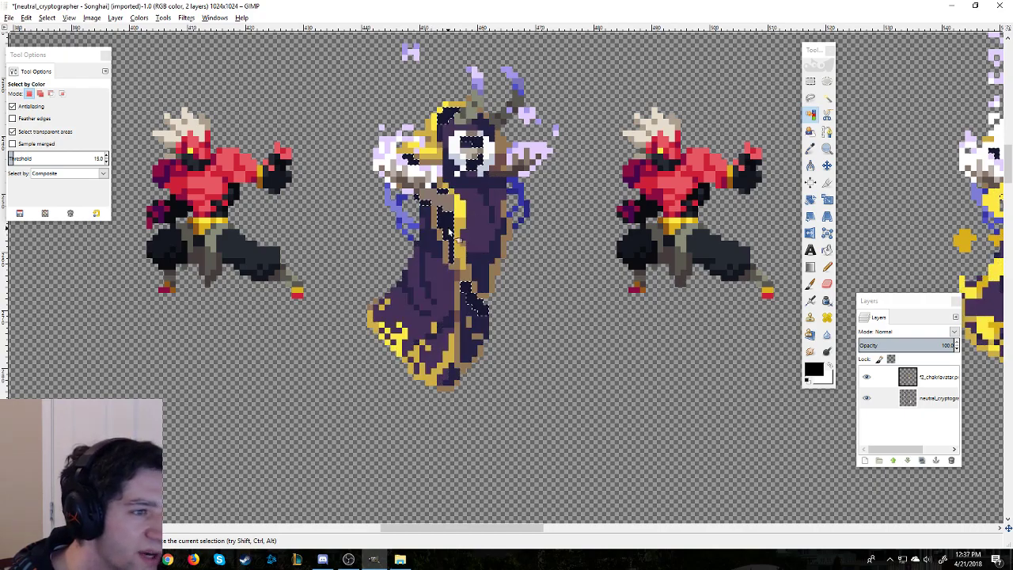
click(474, 144)
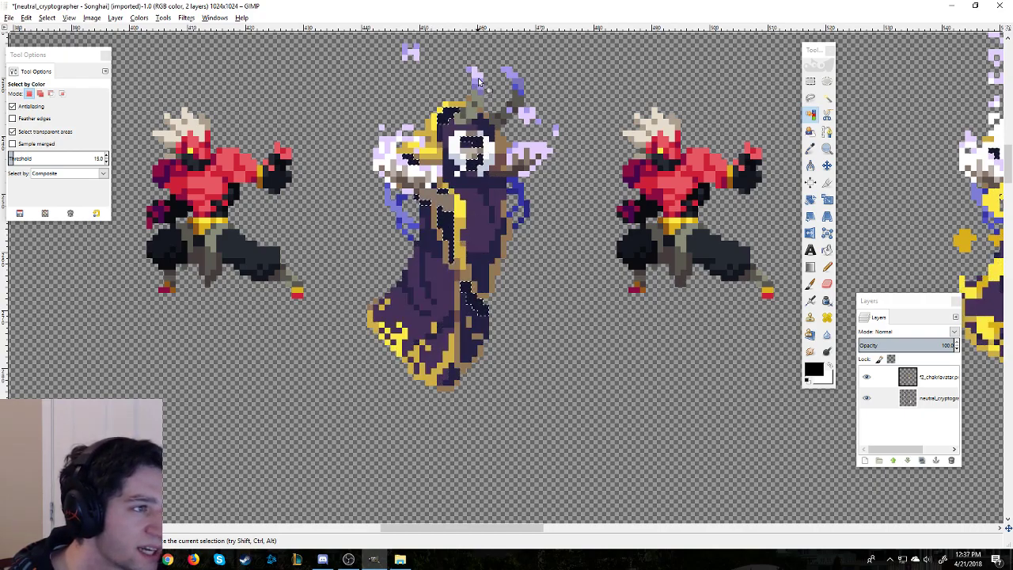
Step: Select the pale lavender of the cryptographer's horn tips by color and examine where it occurs across the sheet
click(478, 80)
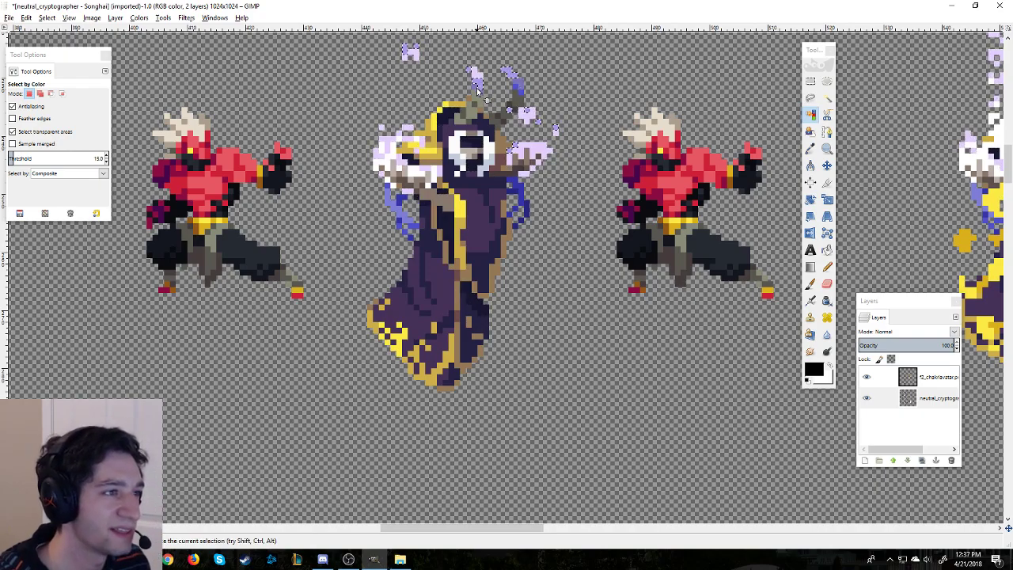
ctrl+scroll(589, 136, down, 3)
ctrl+scroll(589, 136, up, 3)
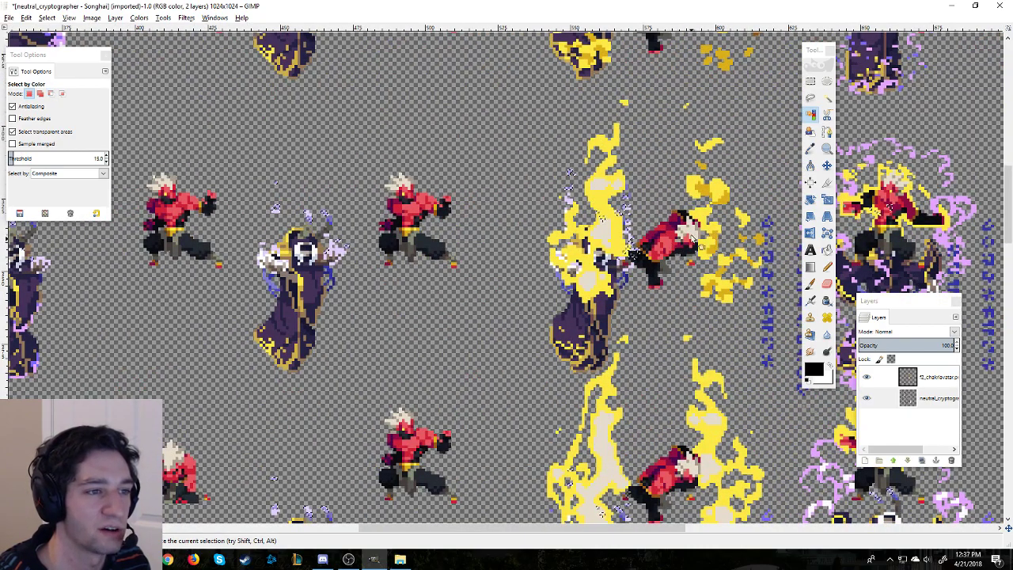
ctrl+scroll(426, 212, down, 2)
ctrl+scroll(426, 213, up, 5)
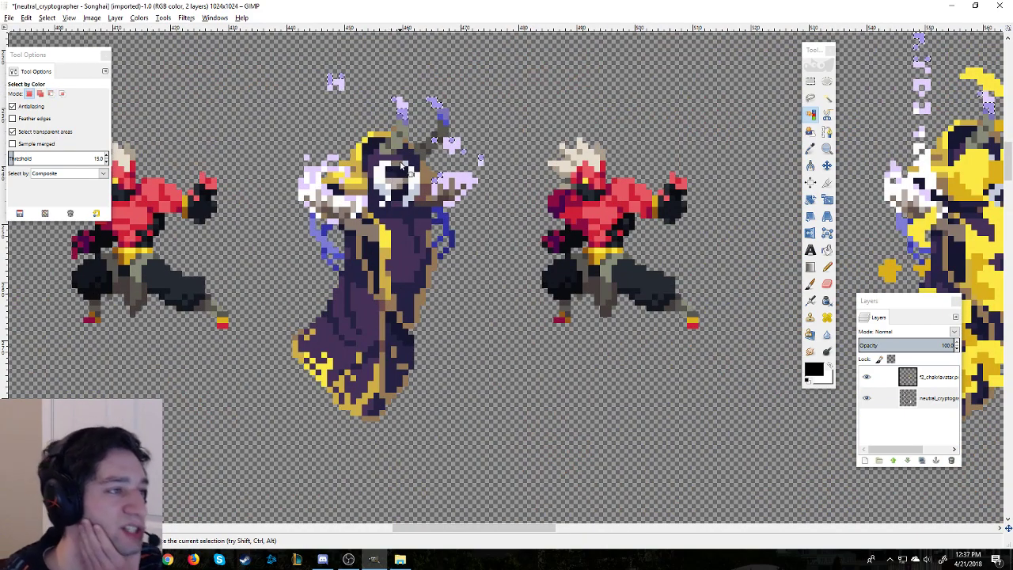
Step: Activate the f2_chakriavatar layer and try selecting the red and maroon shades of its sprites by color
click(937, 378)
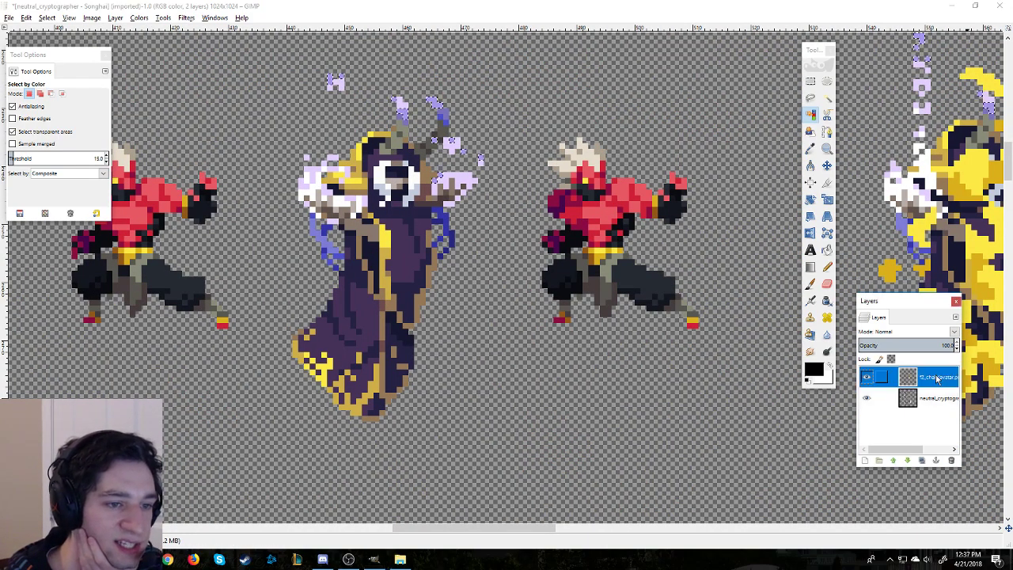
click(621, 210)
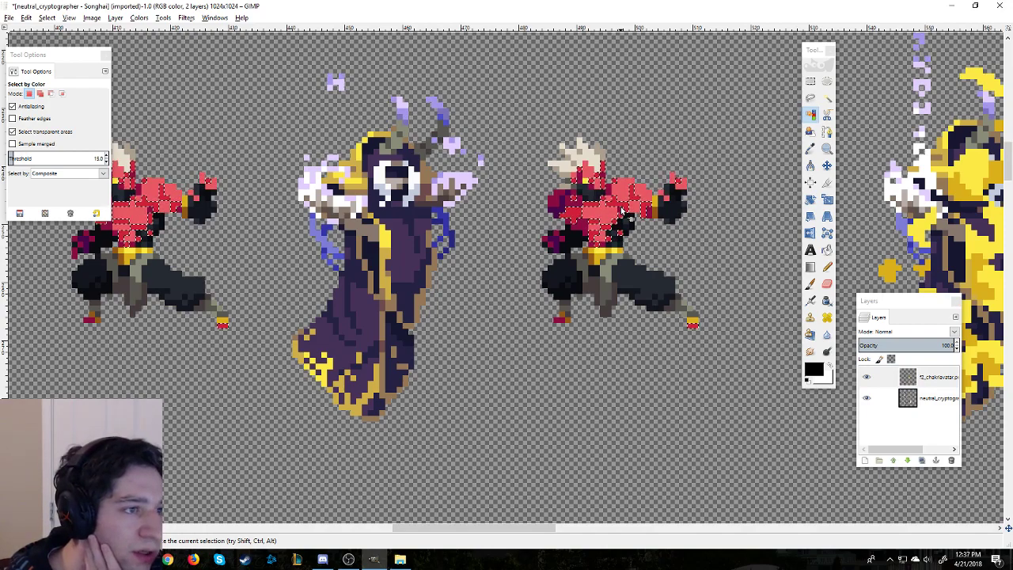
click(556, 212)
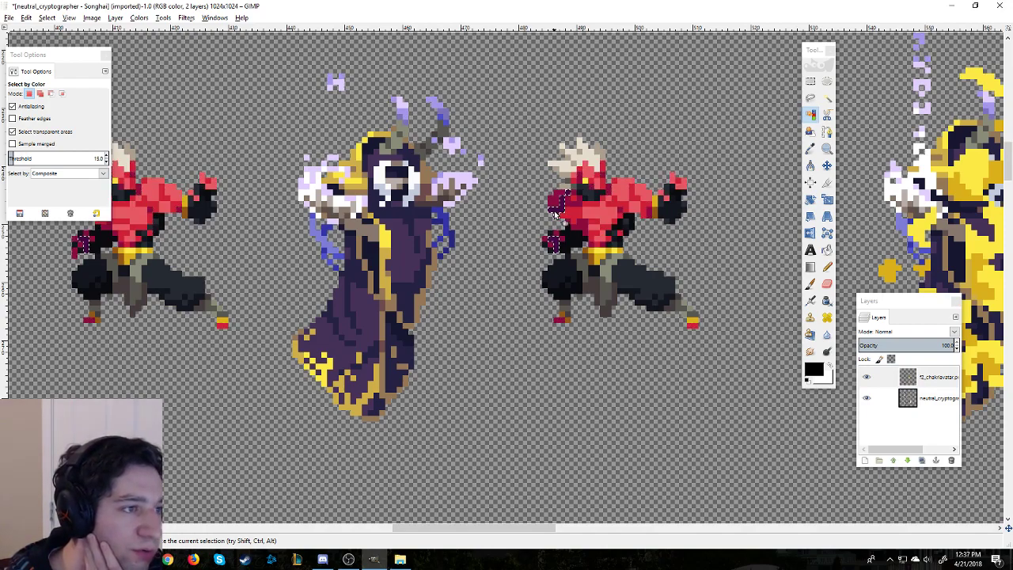
shift+click(582, 180)
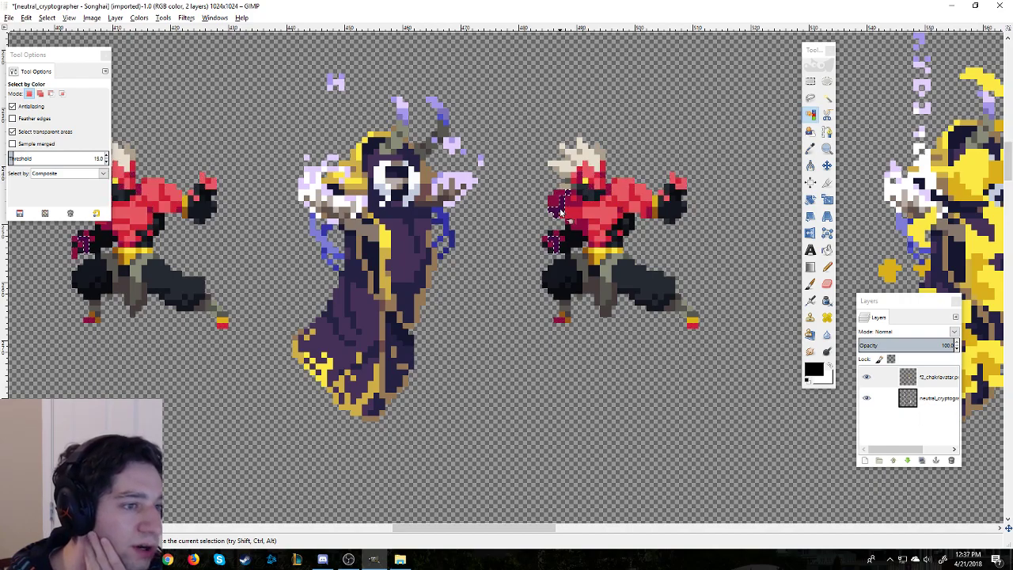
key(ctrl+l)
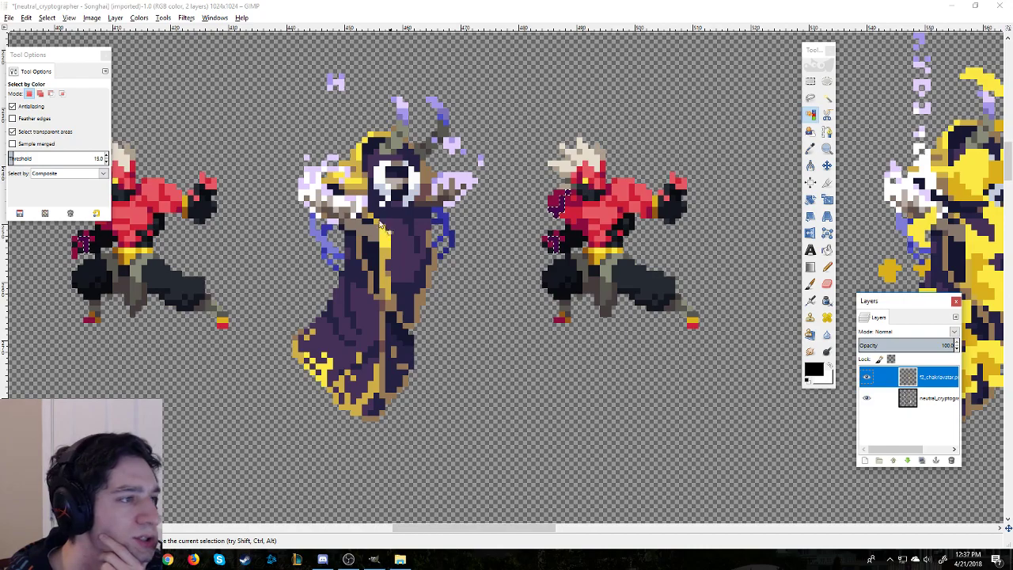
shift+click(402, 104)
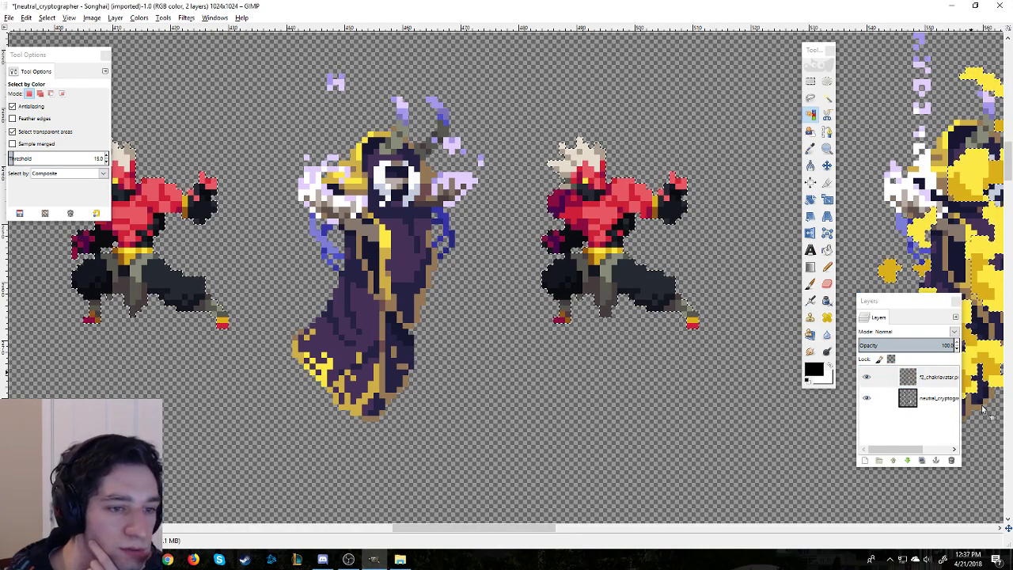
Step: Return to the neutral_cryptographer layer and select the pale lavender and neighboring shades of its horn by color
click(919, 398)
click(402, 104)
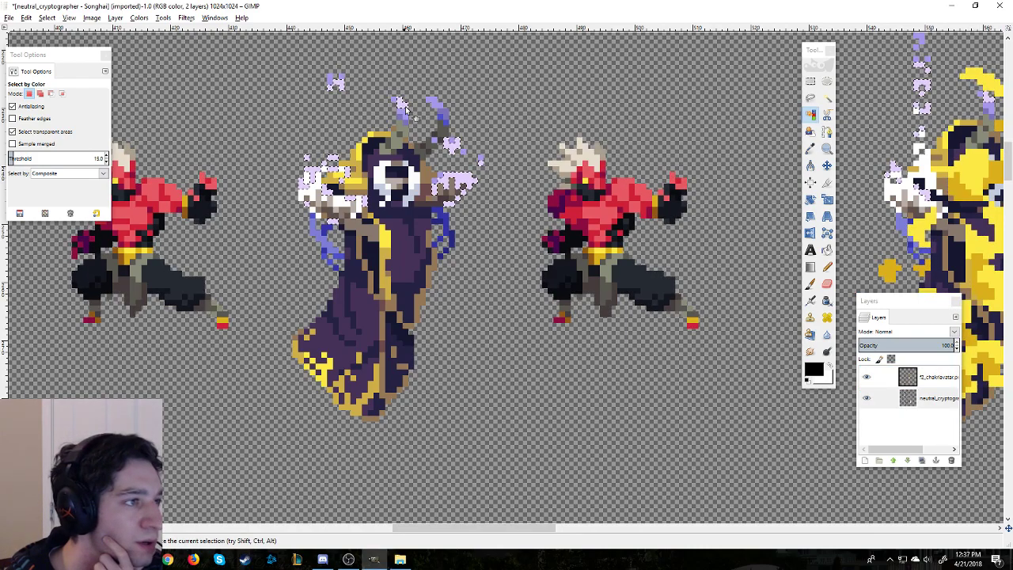
click(405, 112)
click(405, 120)
Step: Sample the hood's dark shades by color, ending with the robe's lighter purple selected across the sheet
click(381, 160)
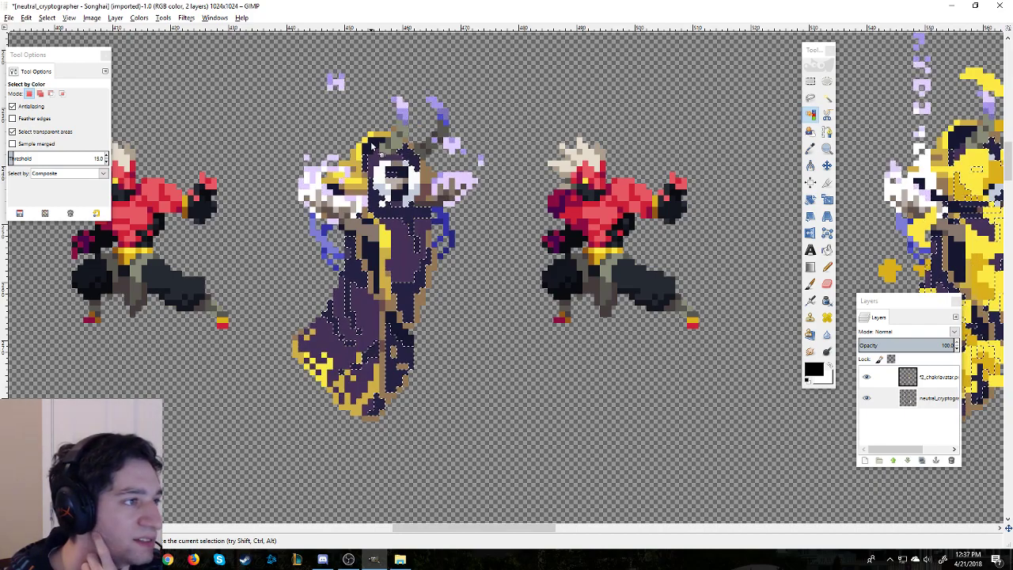
click(372, 148)
click(384, 159)
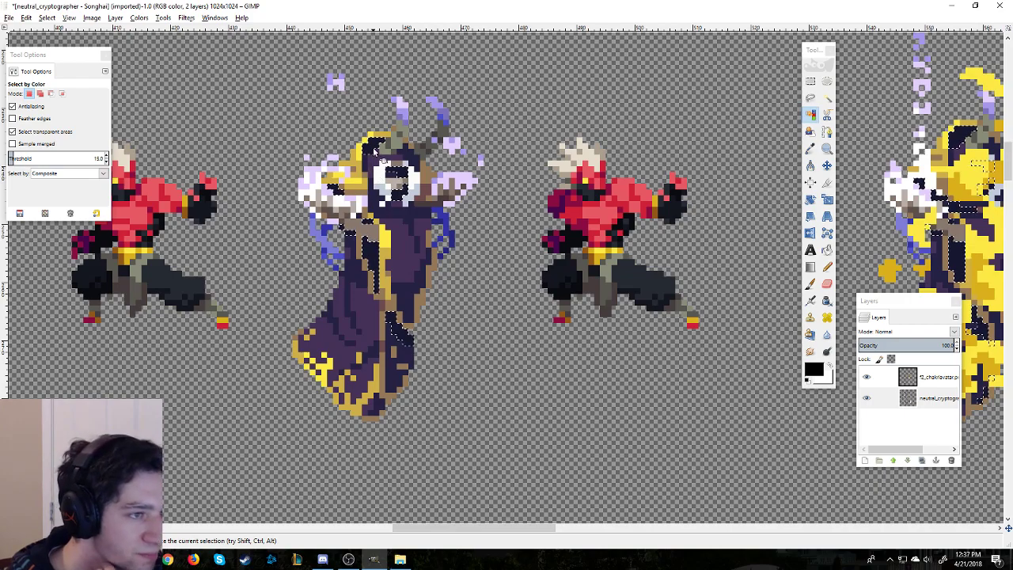
click(398, 254)
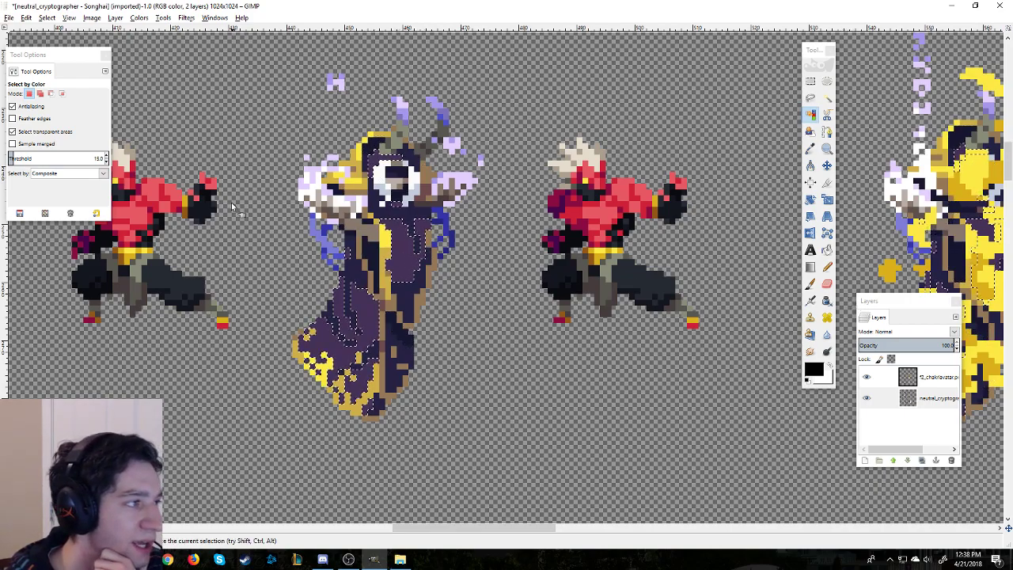
Step: Fill the selected lighter purple of the cryptographer's robe with the light red e65763 sampled from the chakri avatar's torso
click(814, 368)
drag(851, 239, 619, 343)
mouse_move(634, 383)
mouse_down()
mouse_move(650, 383)
mouse_move(653, 409)
mouse_move(663, 409)
mouse_move(646, 398)
mouse_up()
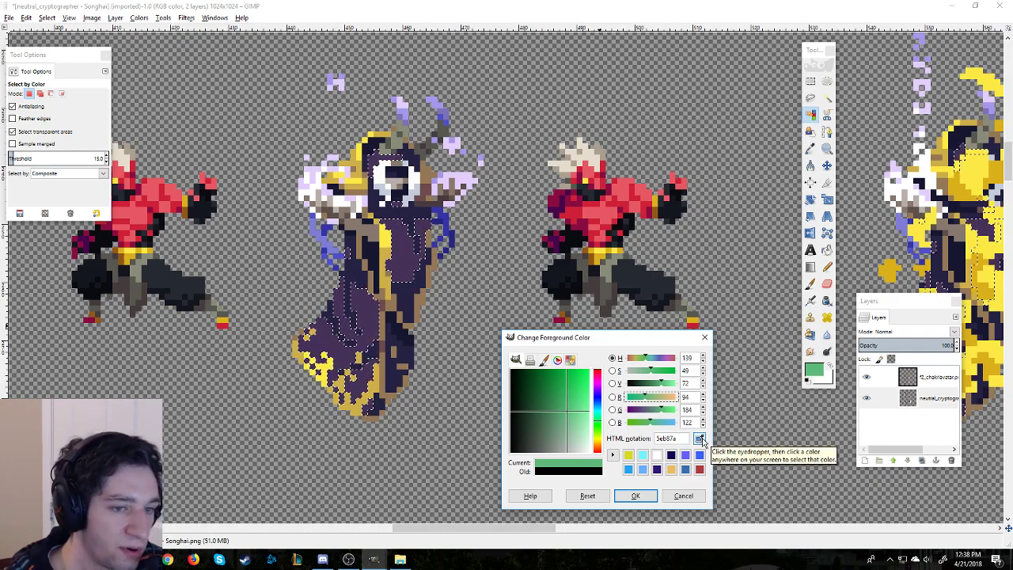
click(700, 440)
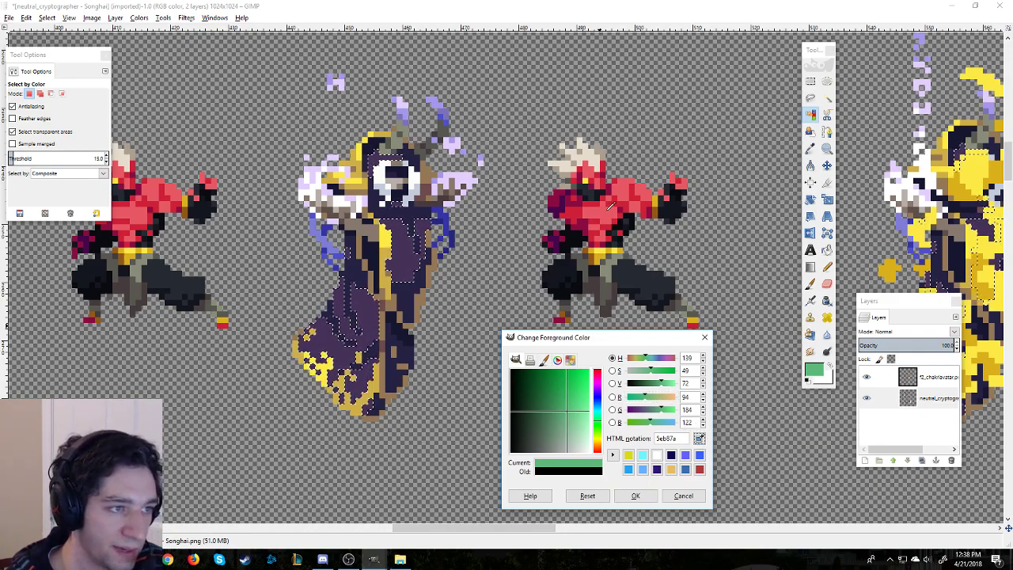
click(608, 208)
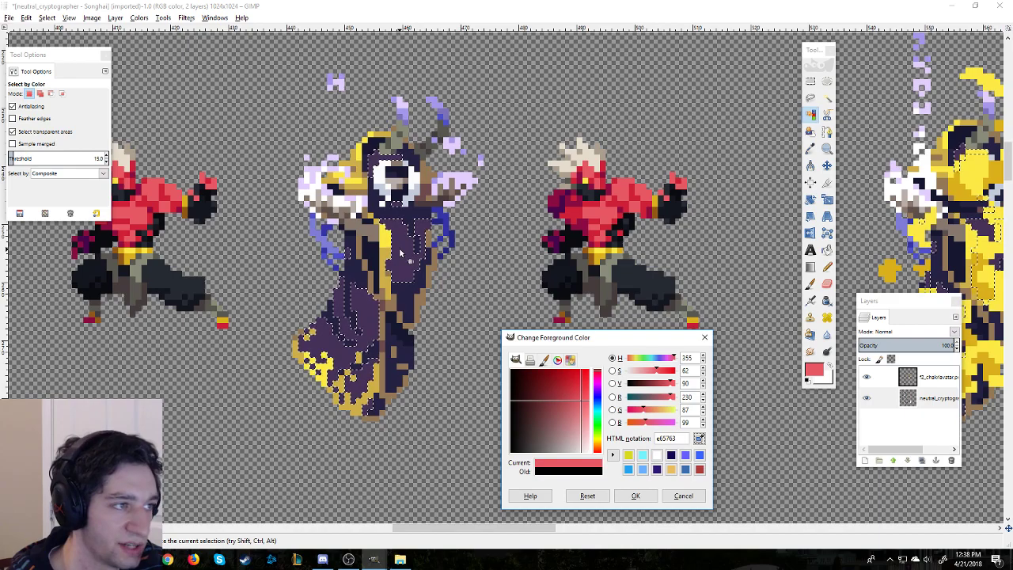
drag(814, 369, 400, 237)
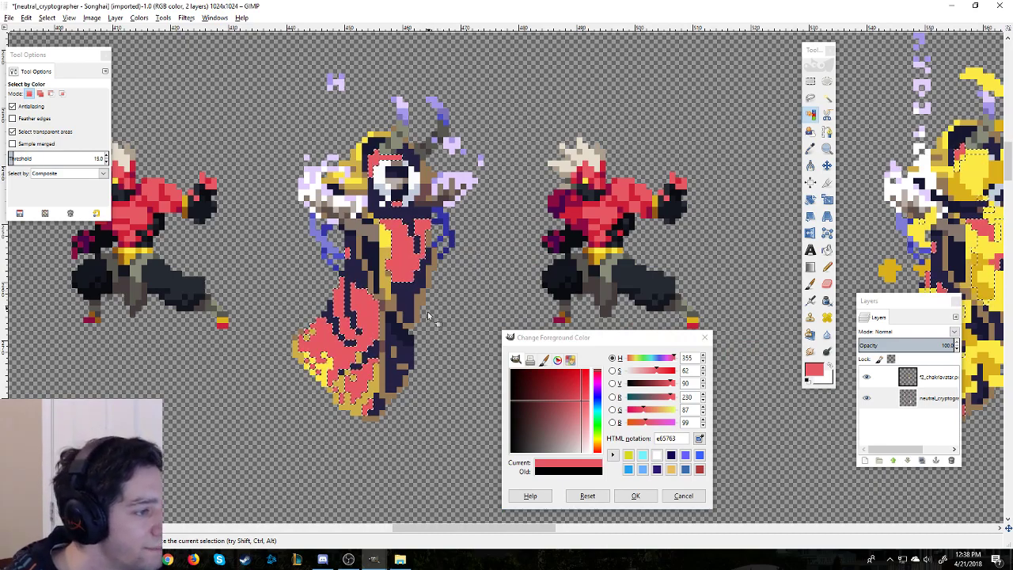
Step: Select the robe's dark navy shade by color and fill it with the deeper red ce2038 sampled from the avatar's body
click(406, 364)
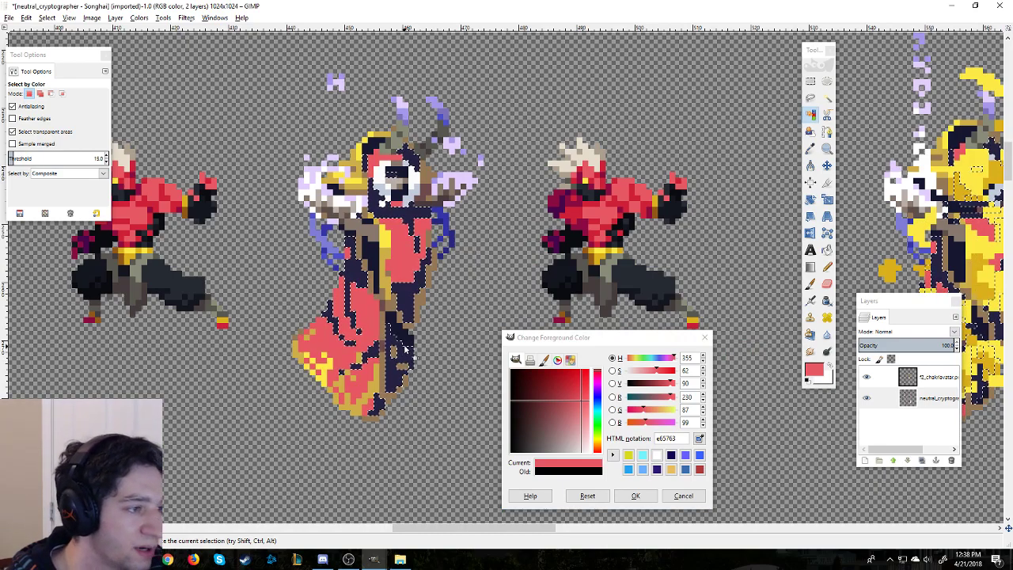
click(698, 439)
click(598, 217)
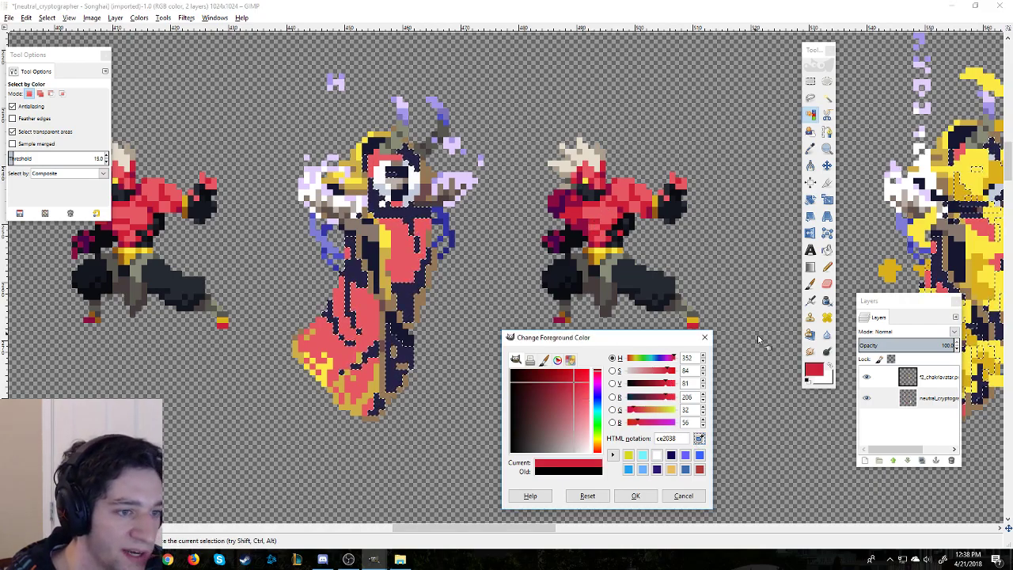
drag(722, 388, 408, 355)
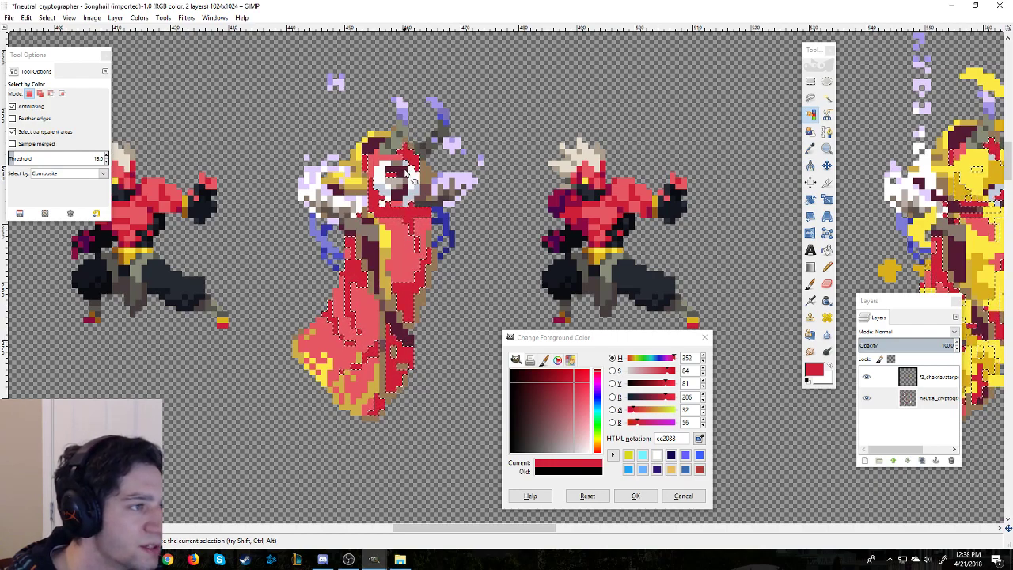
Step: Replace the dark plum of the hood lining and robe folds with the avatar's maroon 8a0b41
click(698, 439)
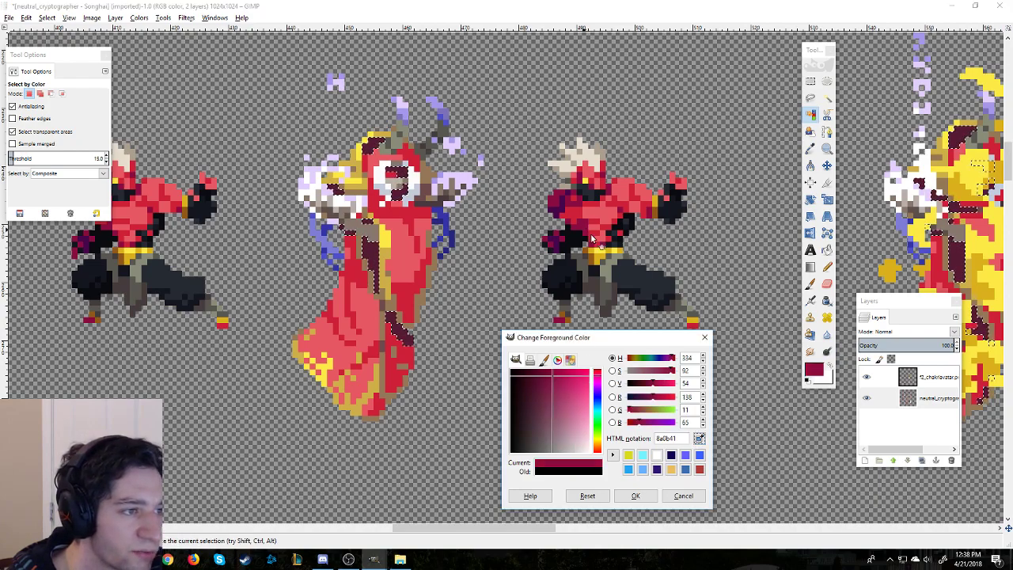
click(402, 172)
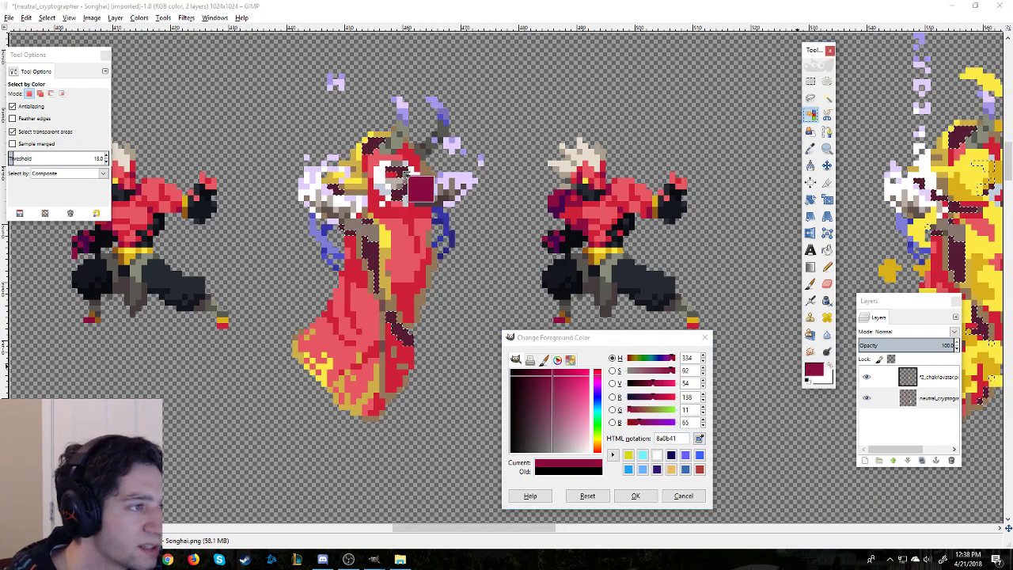
click(404, 173)
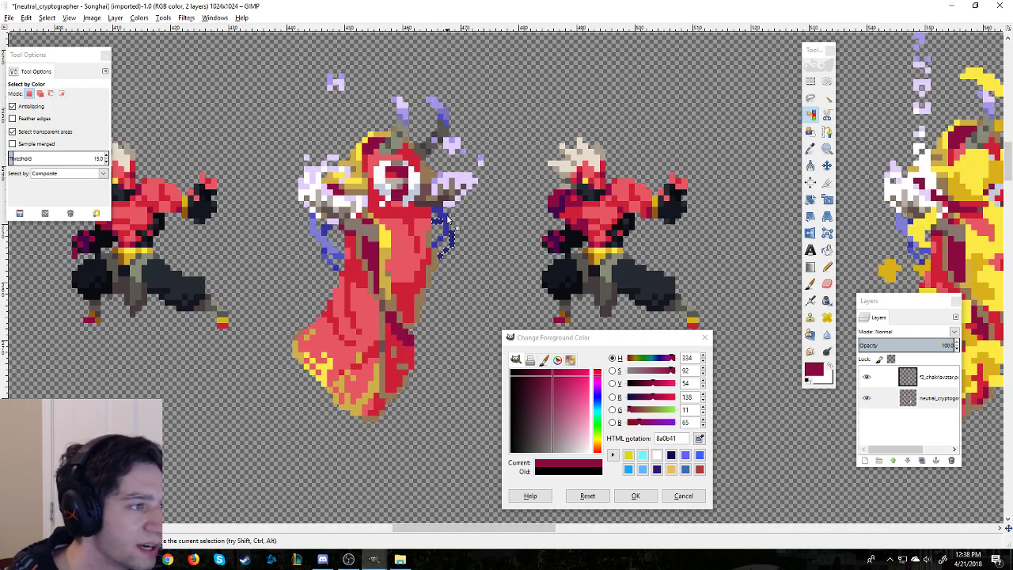
Step: Select the robe trim's bright yellow by color and fill it with the yellow fce945 sampled from the avatar's belt
scroll(467, 233, down, 4)
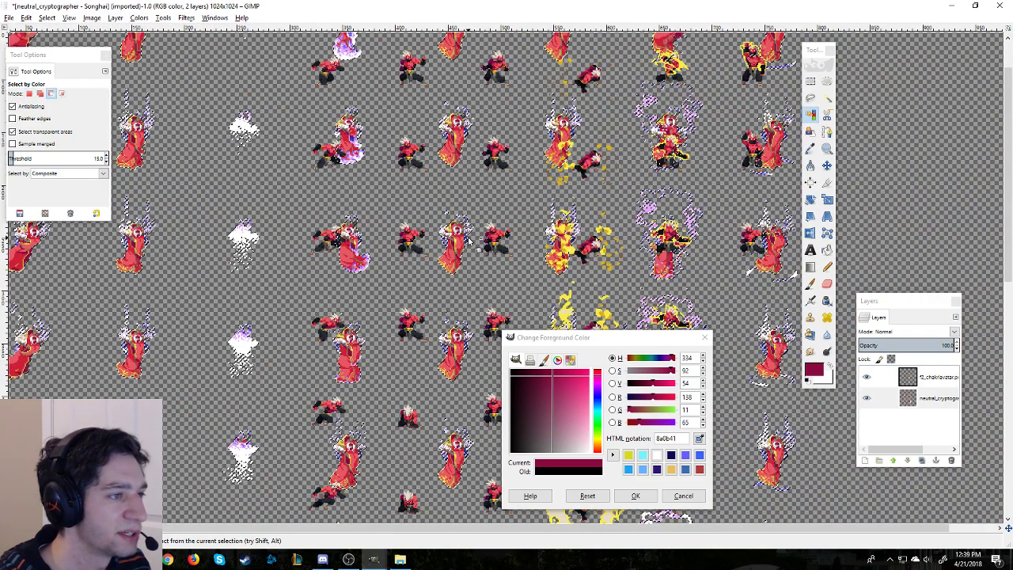
scroll(468, 242, up, 3)
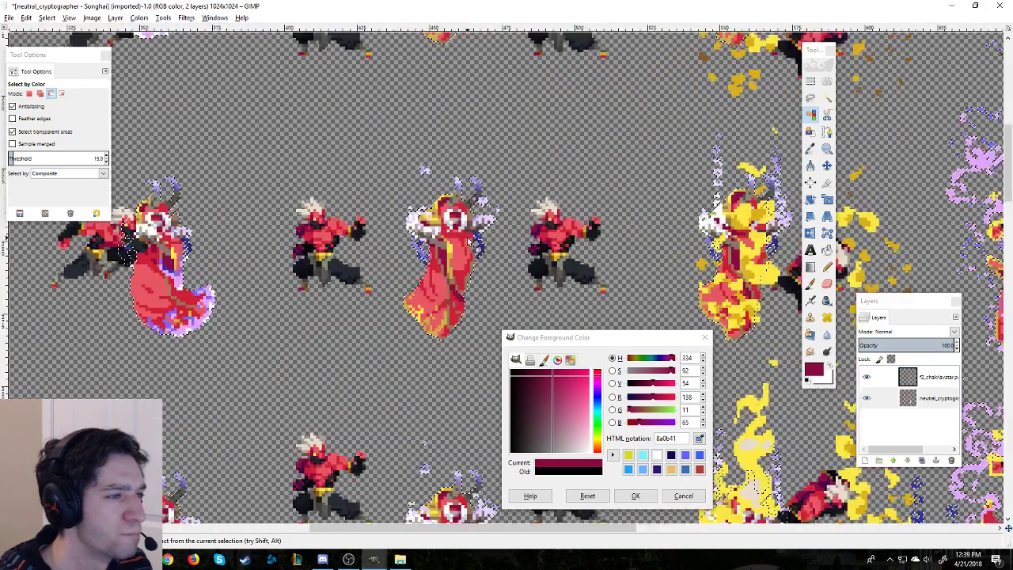
scroll(246, 286, up, 1)
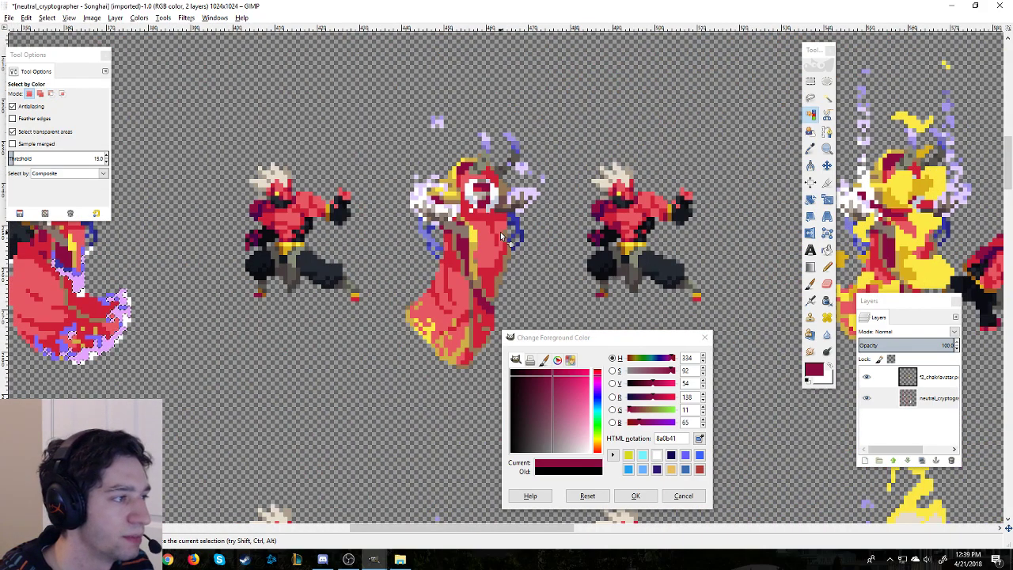
scroll(554, 204, up, 1)
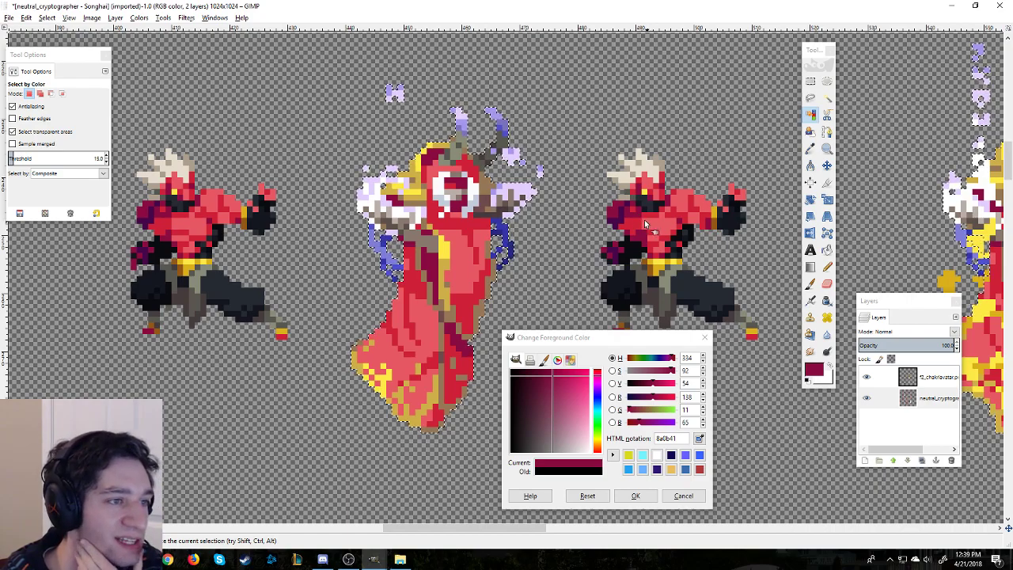
drag(466, 235, 503, 257)
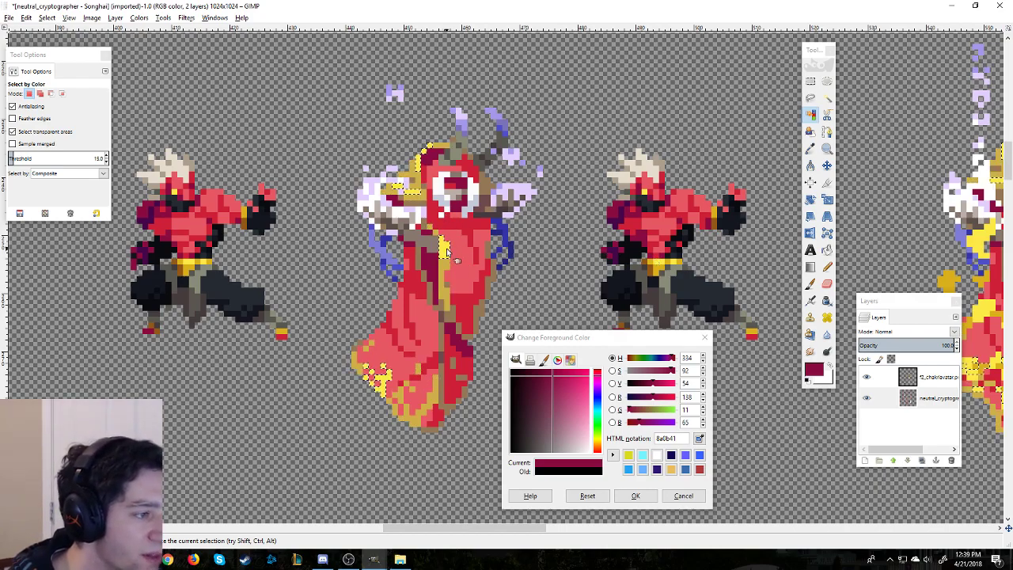
click(699, 439)
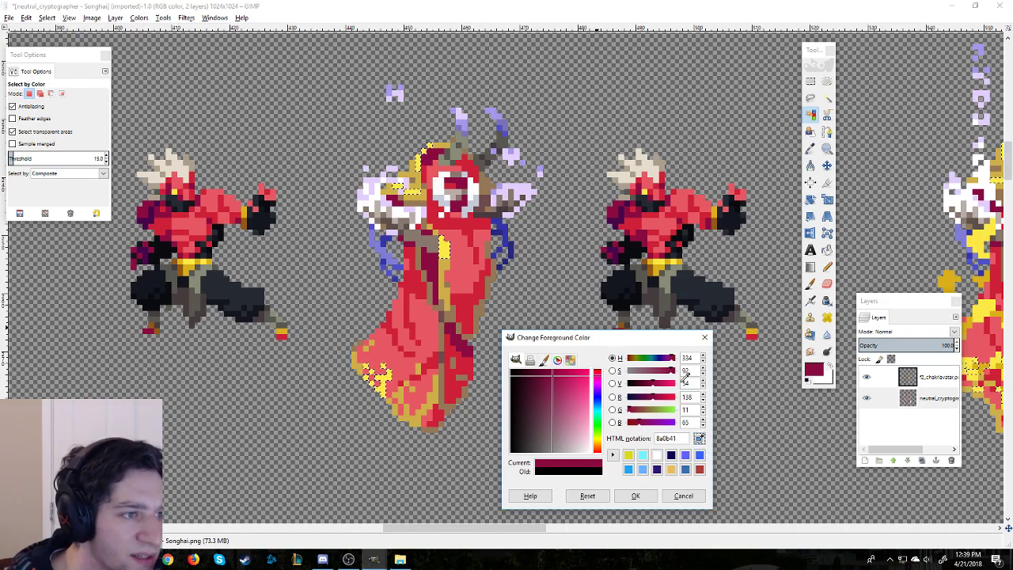
click(664, 256)
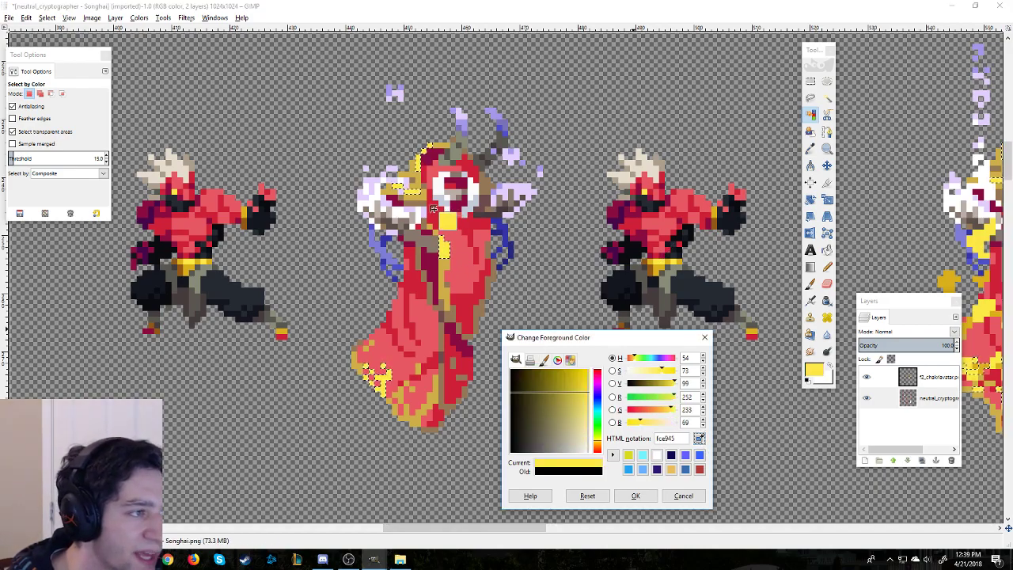
click(530, 359)
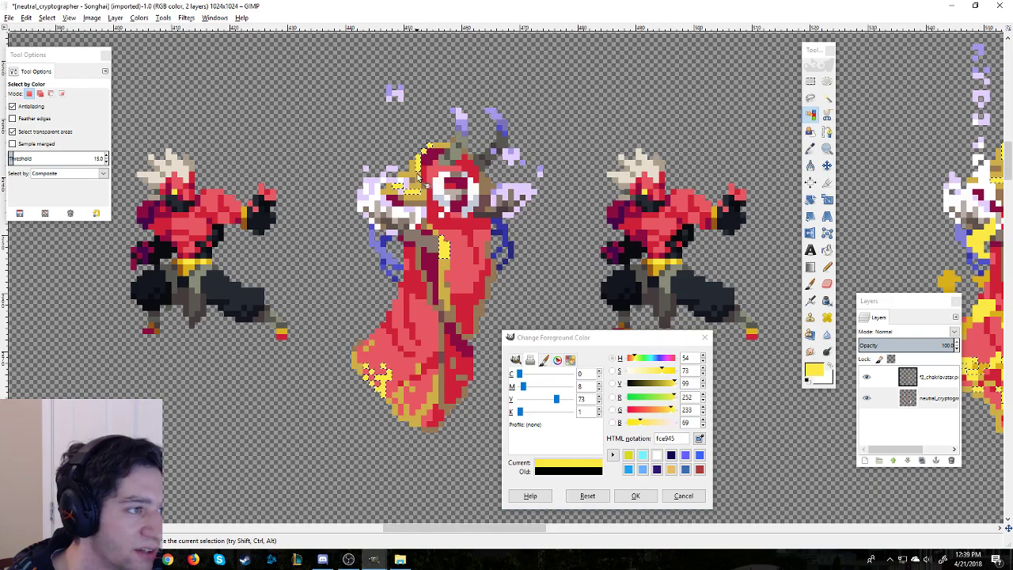
Step: Fill the selected ochre shade of the robe trim and hood with the avatar's darker gold daaf1c
click(700, 440)
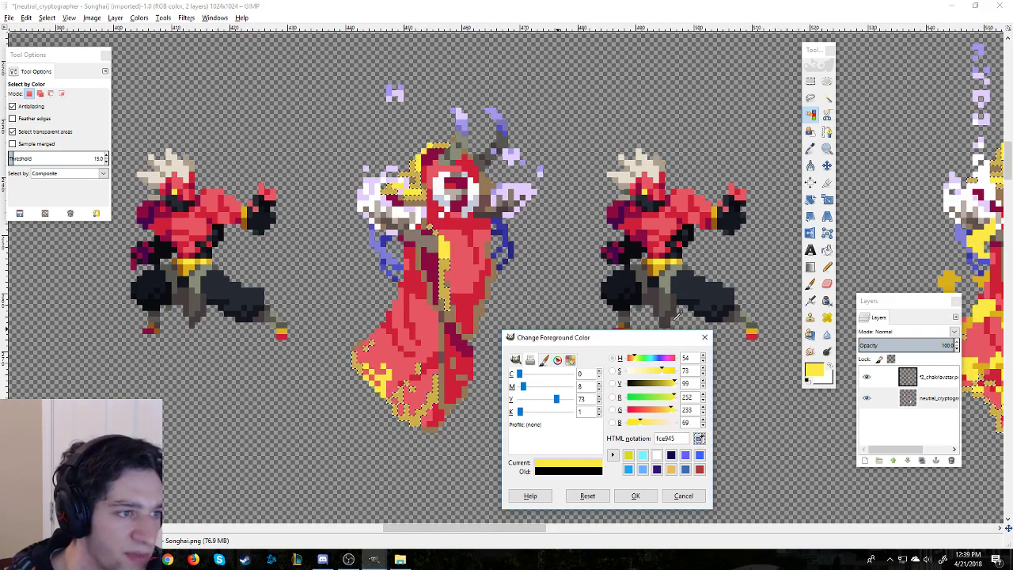
click(433, 229)
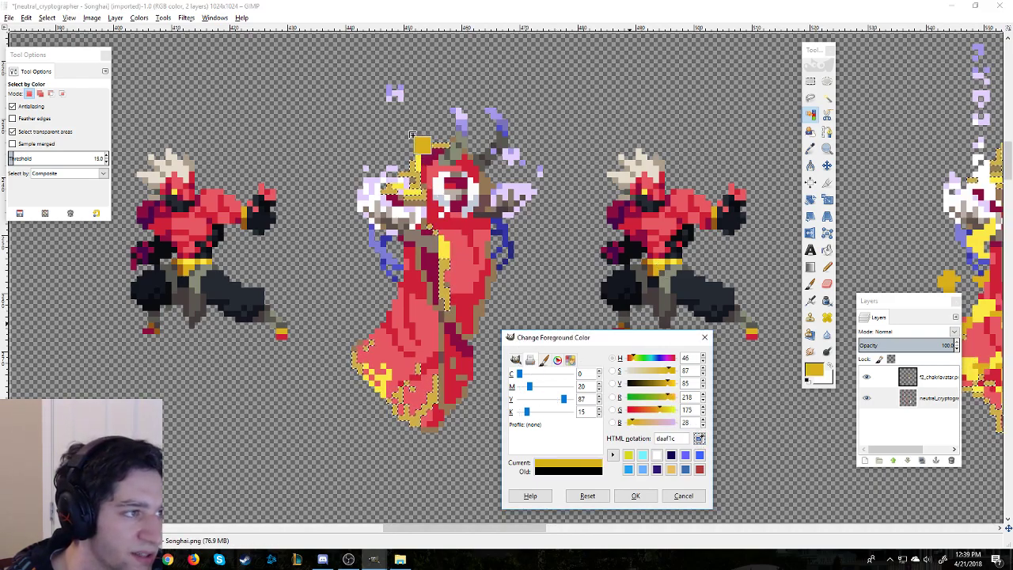
click(409, 178)
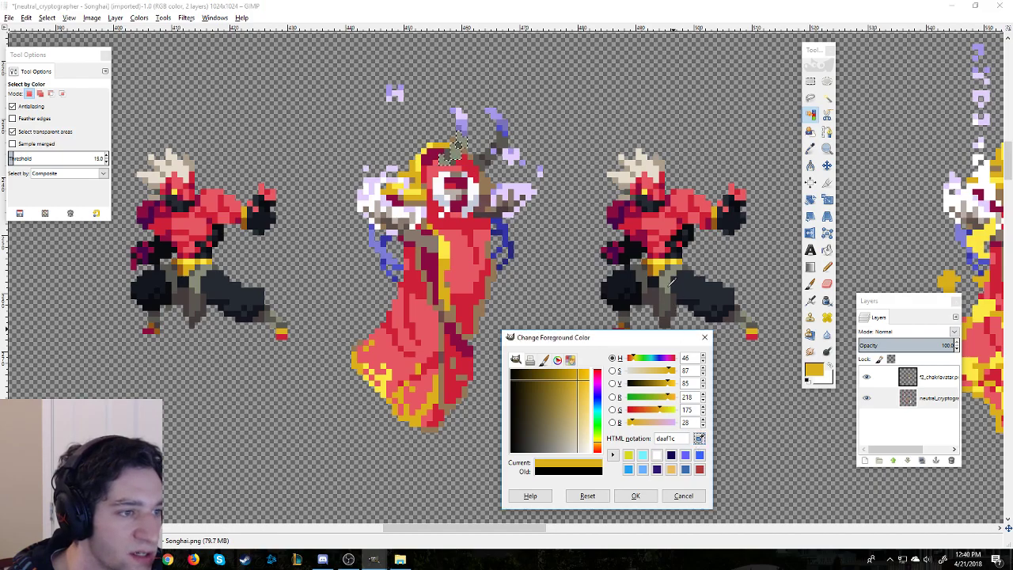
Step: Recolor the horns' gray shades with the avatar's sampled grays 888c78 and 585651, and their darkest shade with near-black 14161f
click(452, 161)
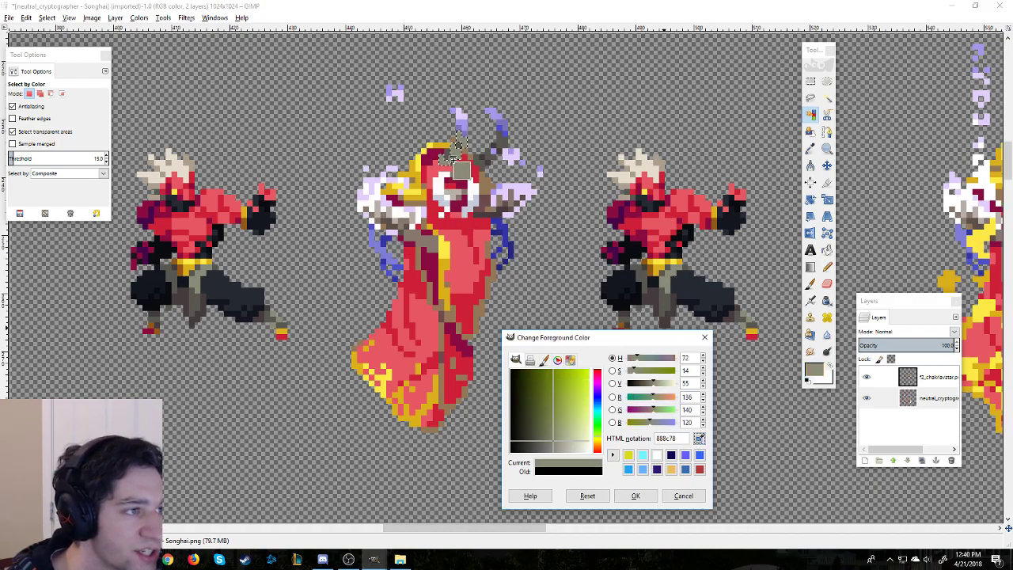
click(662, 274)
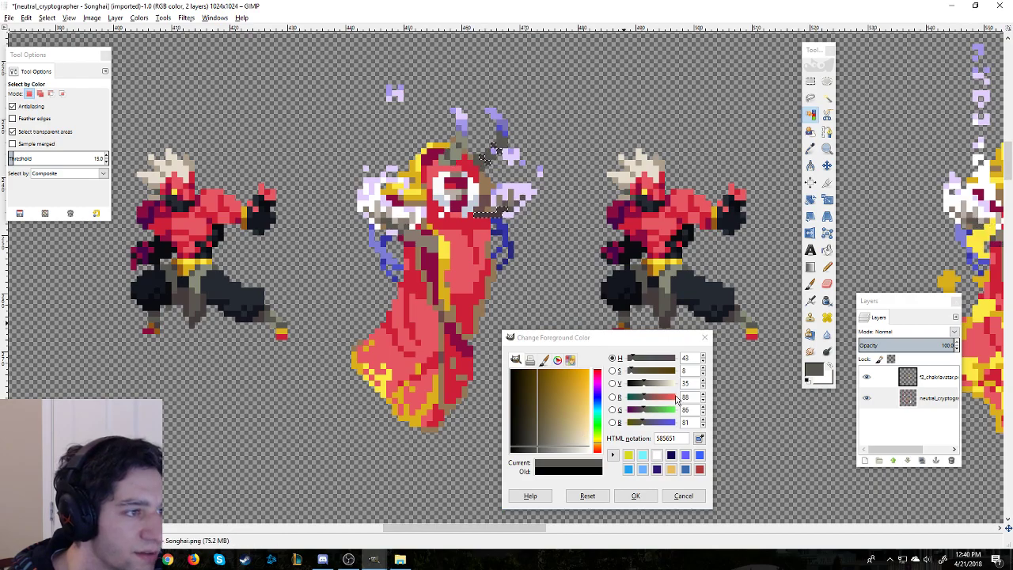
click(701, 440)
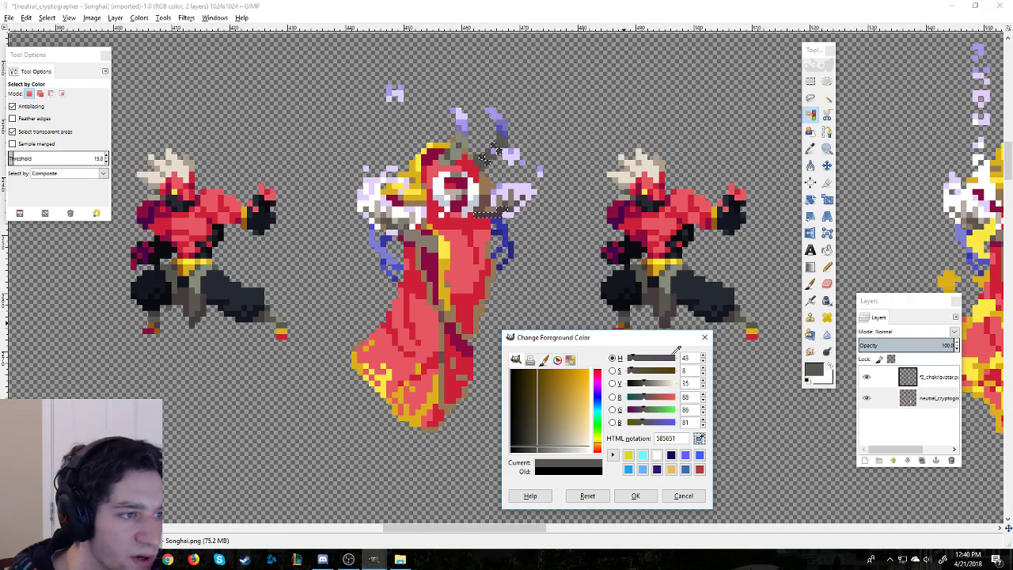
click(627, 278)
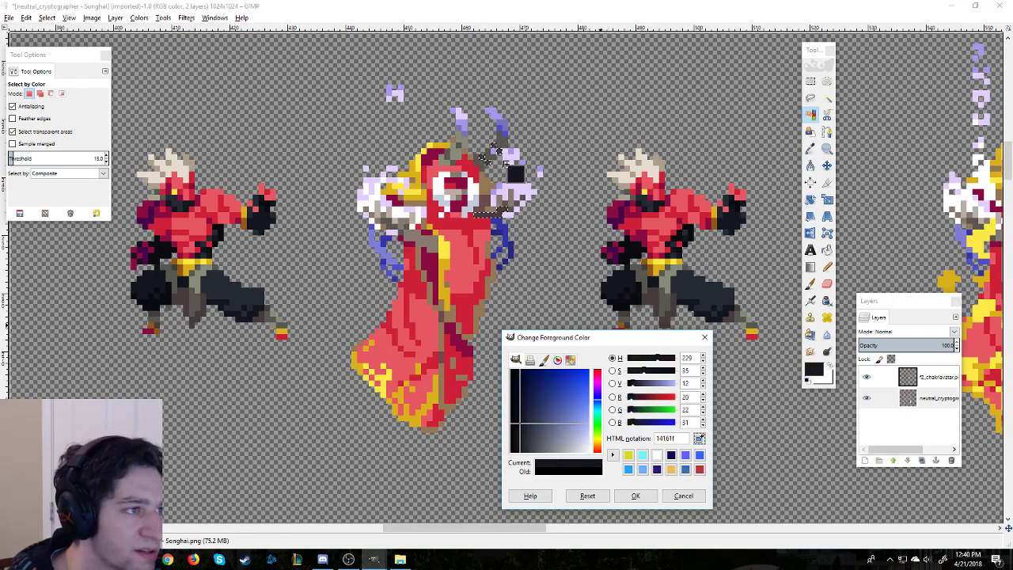
click(586, 119)
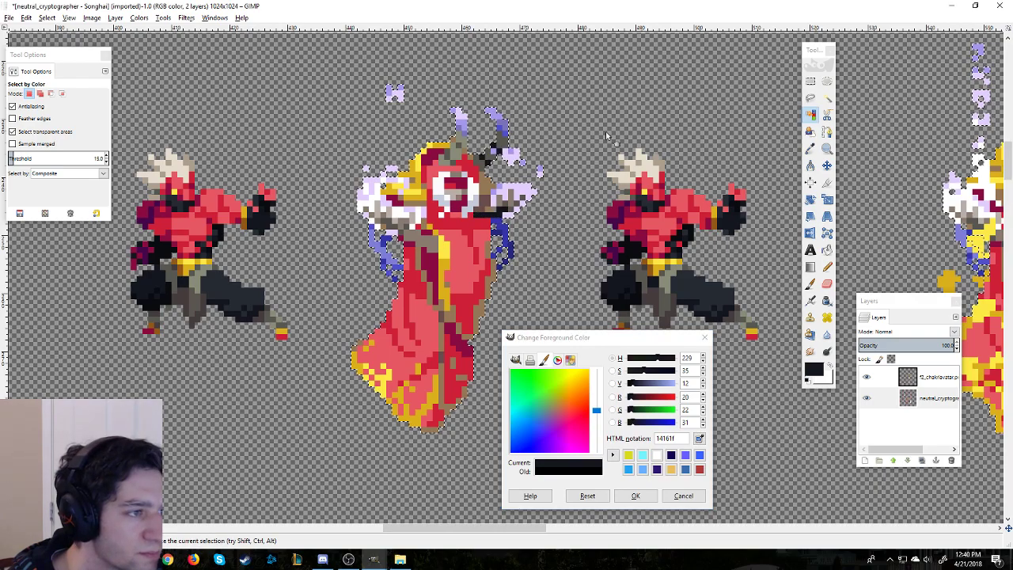
Step: Select the white of the sleeves and eye by color and fill it with the cream e6dcce sampled from the avatar's hair
click(523, 192)
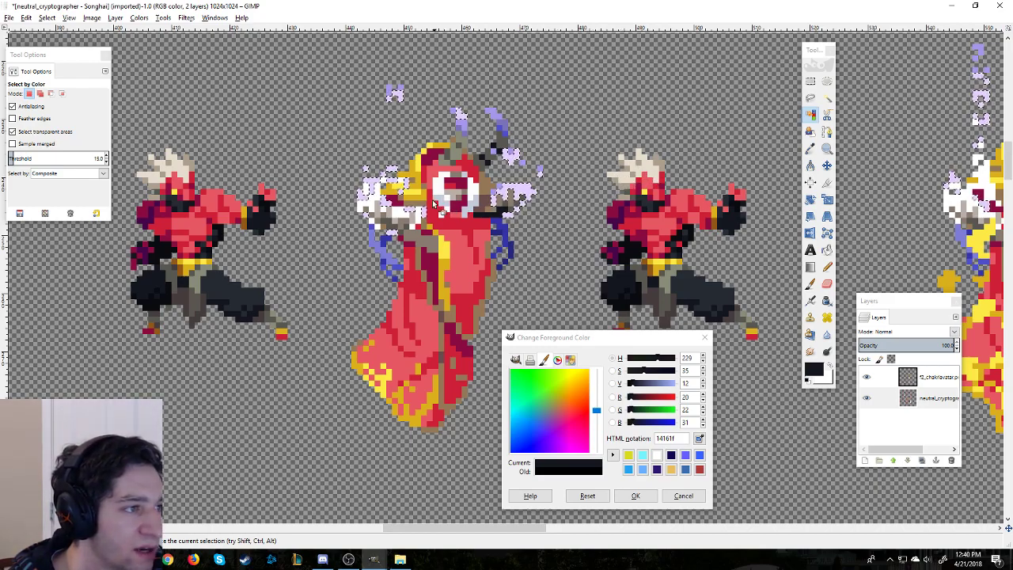
scroll(487, 162, down, 4)
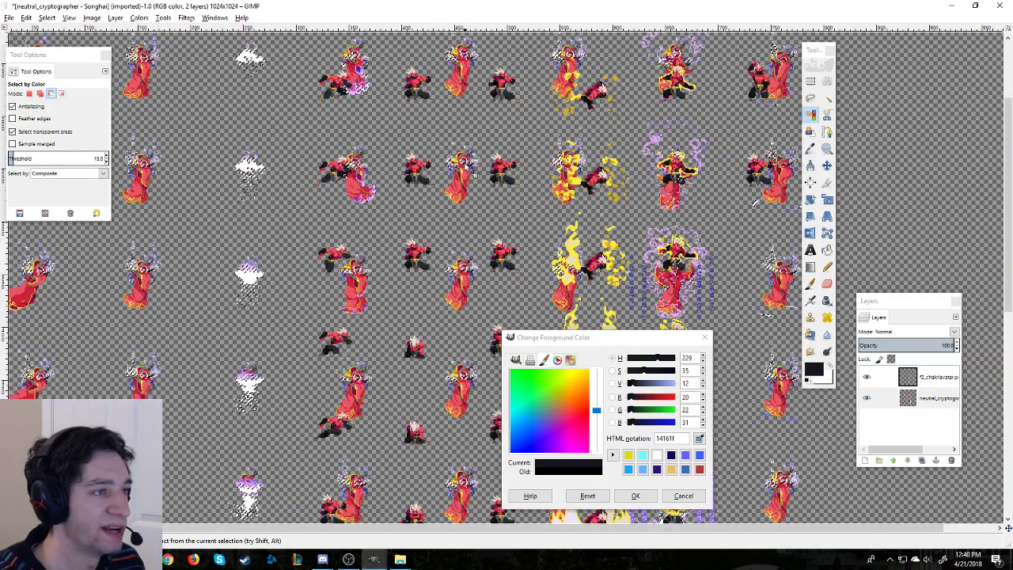
scroll(465, 229, up, 4)
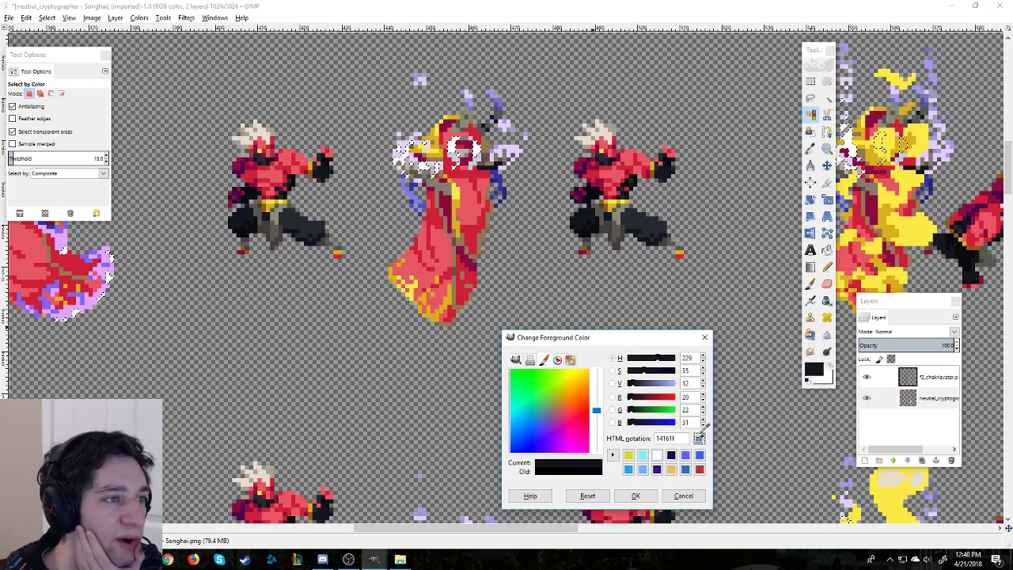
click(700, 437)
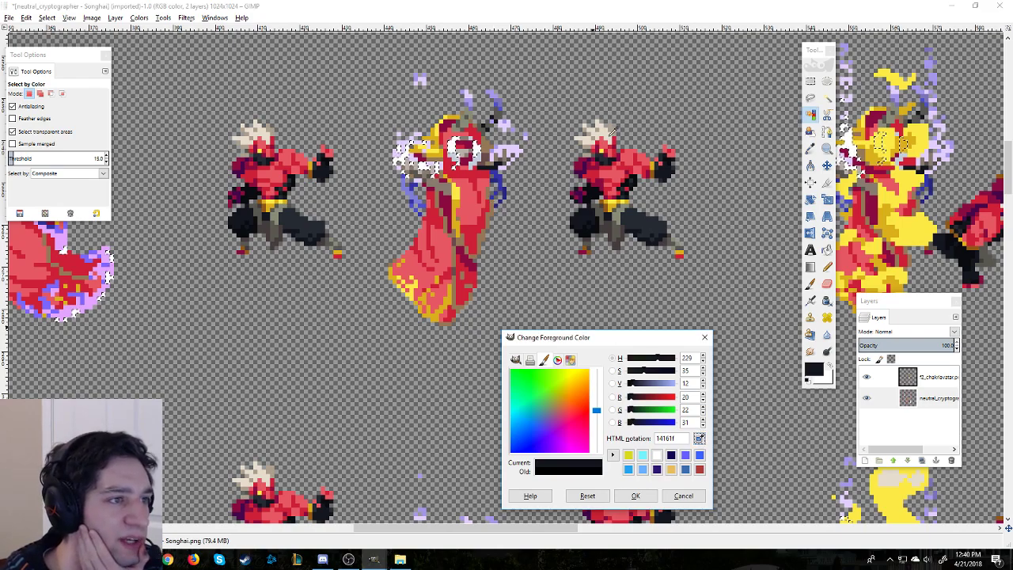
click(615, 132)
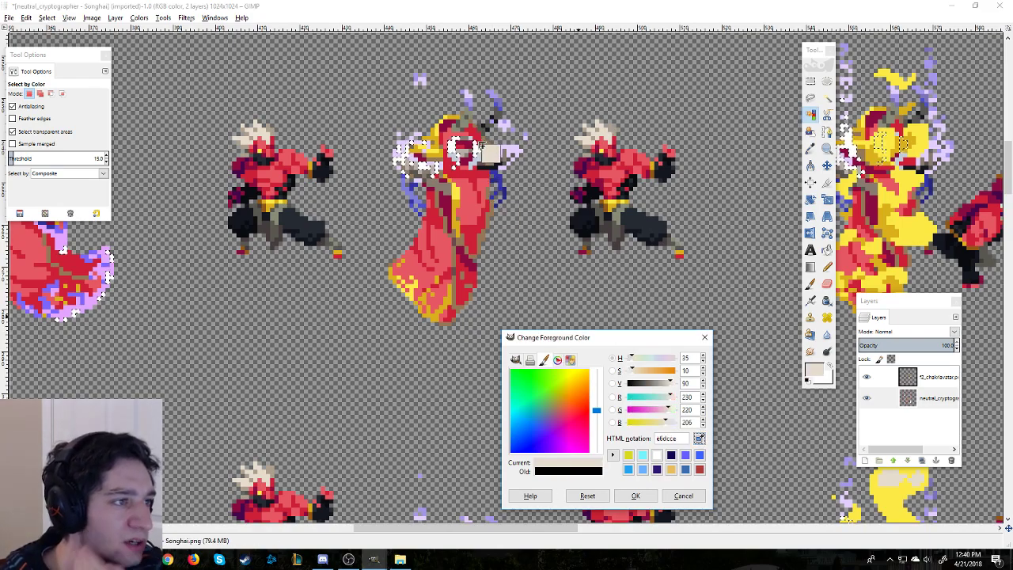
scroll(481, 161, up, 1)
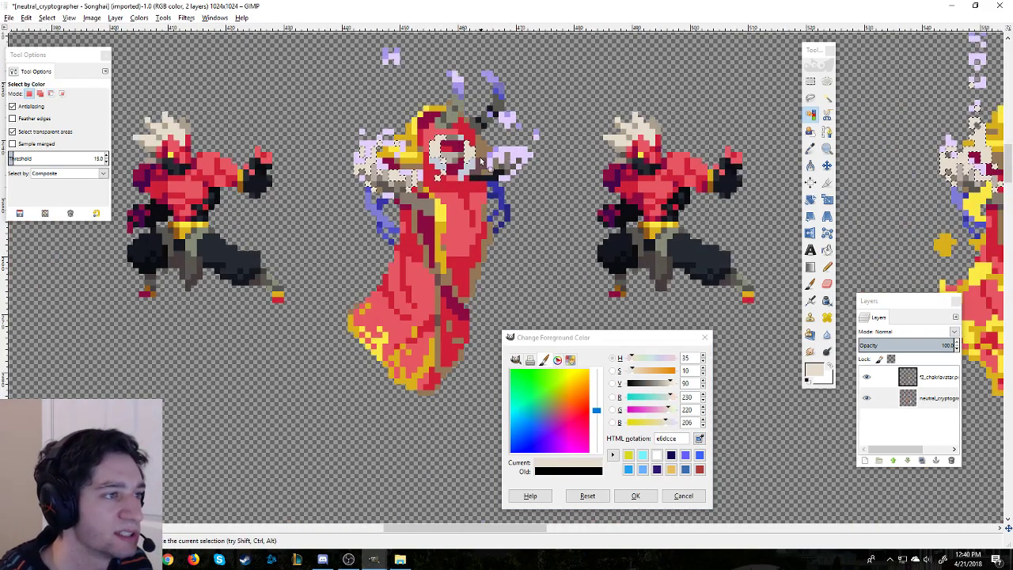
Step: Select the pale blue-gray shading around the eye by color and fill it with the avatar's sampled taupe ac9f8f
click(436, 162)
click(438, 166)
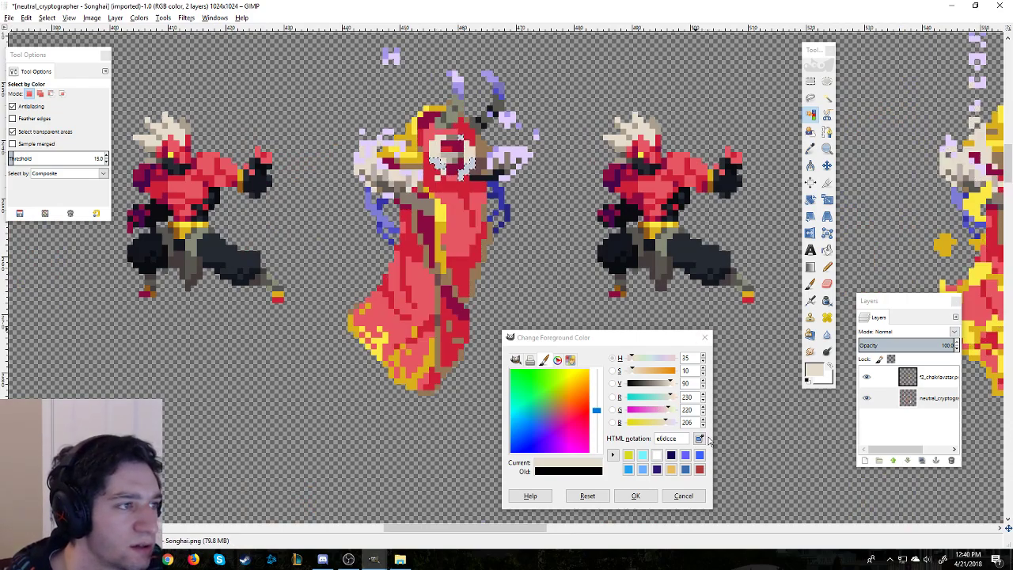
click(700, 437)
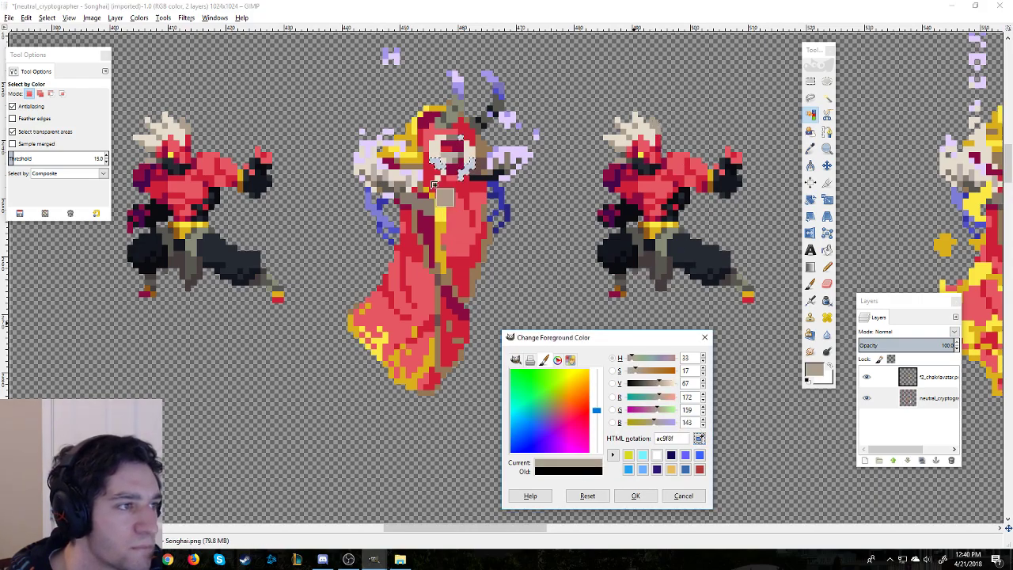
click(463, 174)
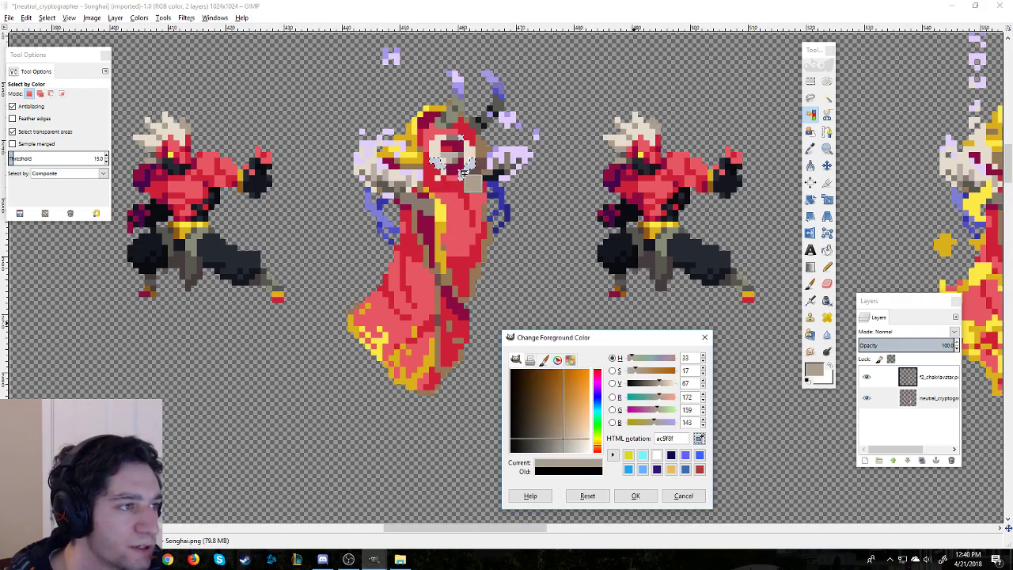
Step: Examine where the remaining pale lavender and violet shades occur across the cryptographer sprites and the summoning effect frames
click(563, 200)
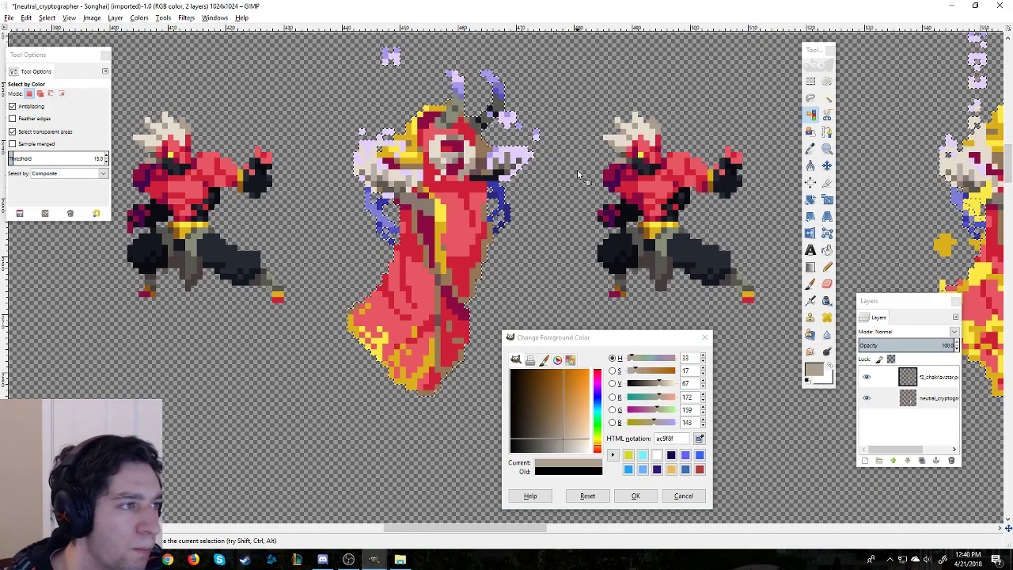
scroll(552, 152, down, 3)
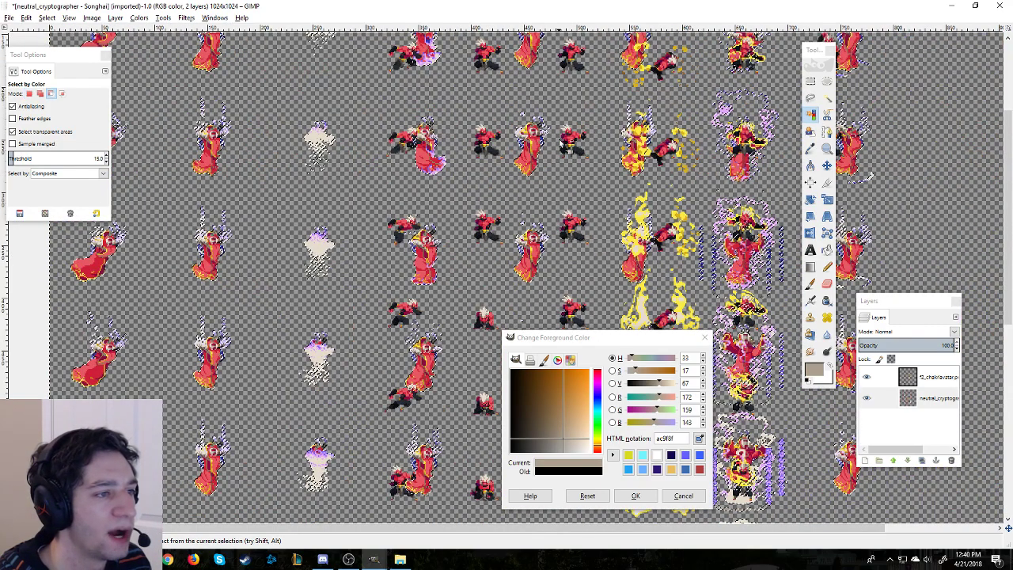
scroll(538, 136, up, 3)
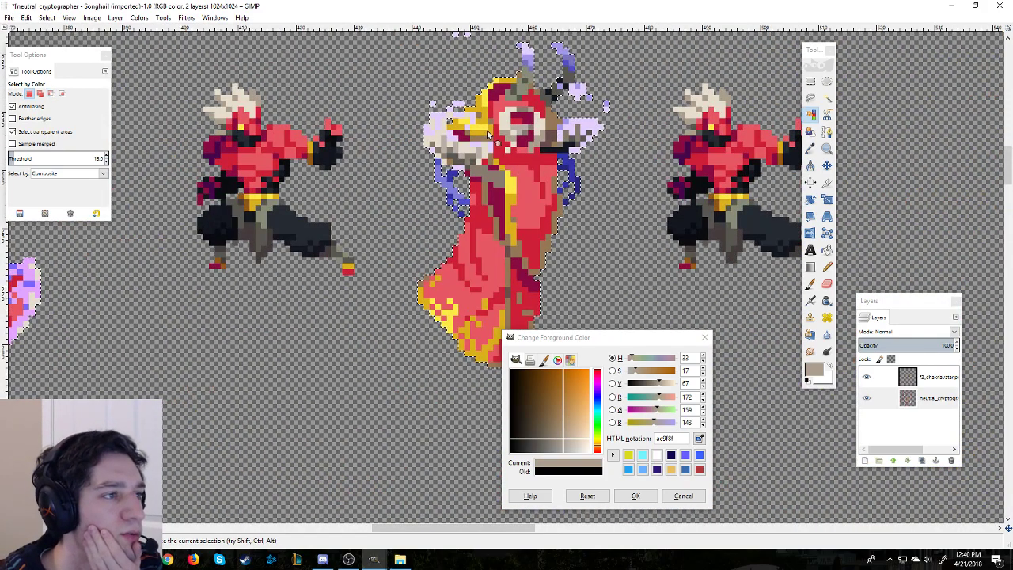
click(585, 126)
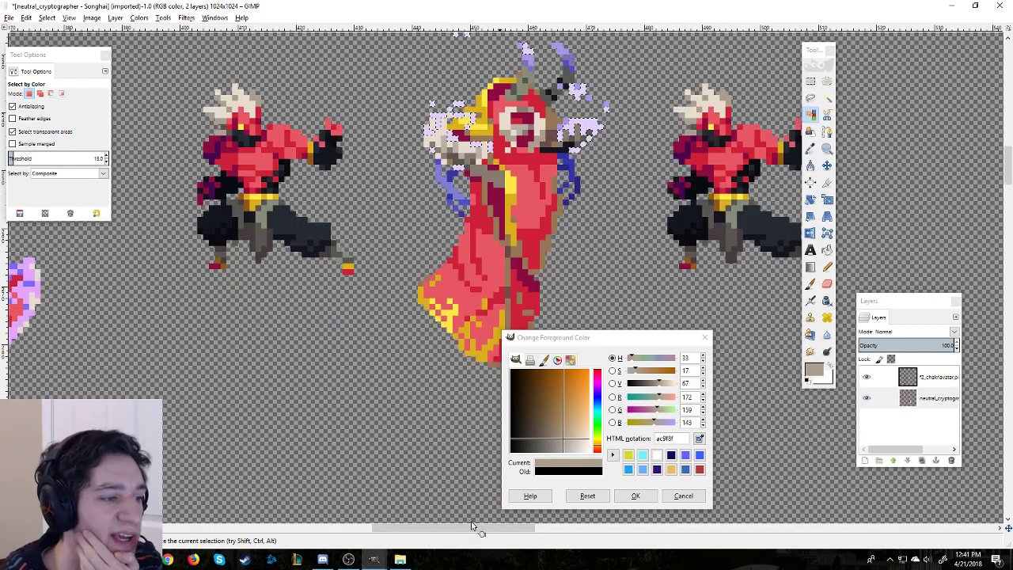
drag(472, 525, 488, 539)
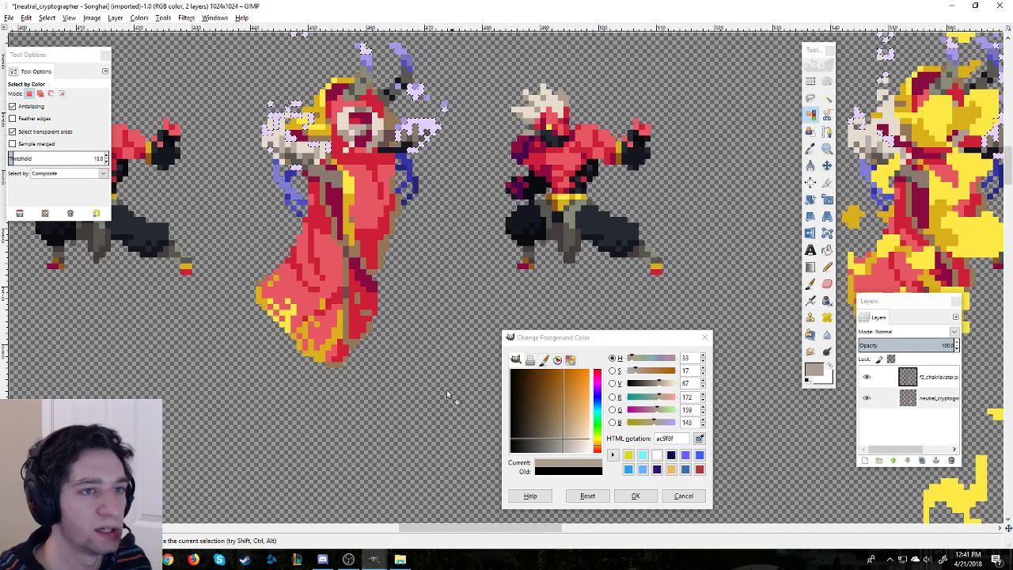
scroll(411, 273, down, 3)
scroll(406, 271, up, 3)
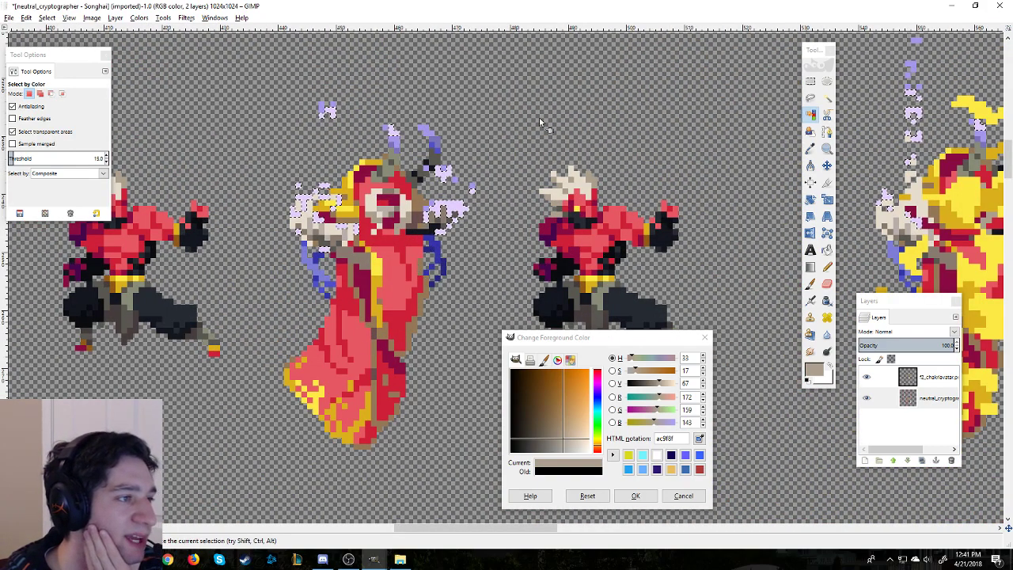
ctrl+scroll(554, 184, down, 4)
ctrl+scroll(552, 177, down, 1)
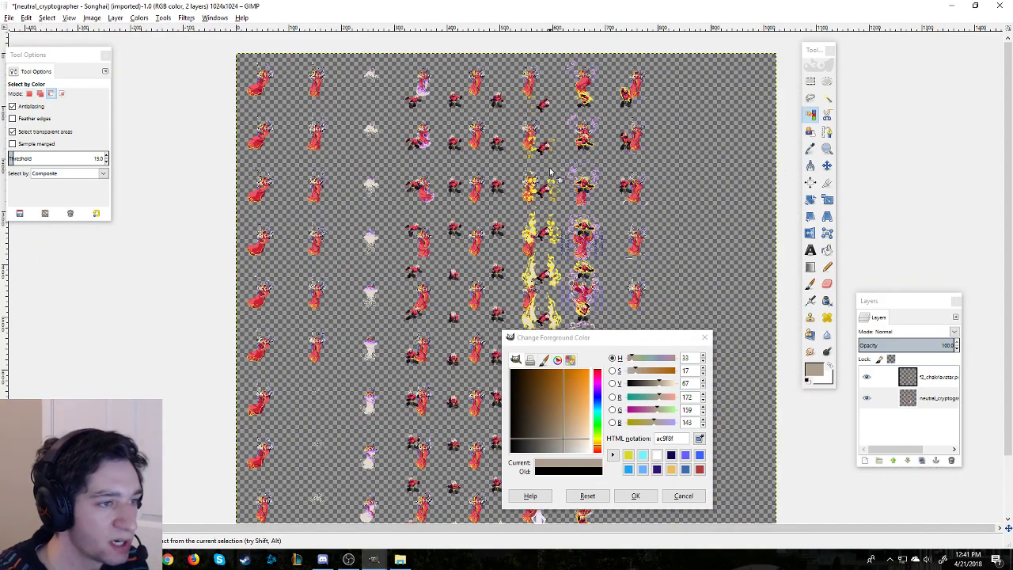
scroll(597, 299, down, 1)
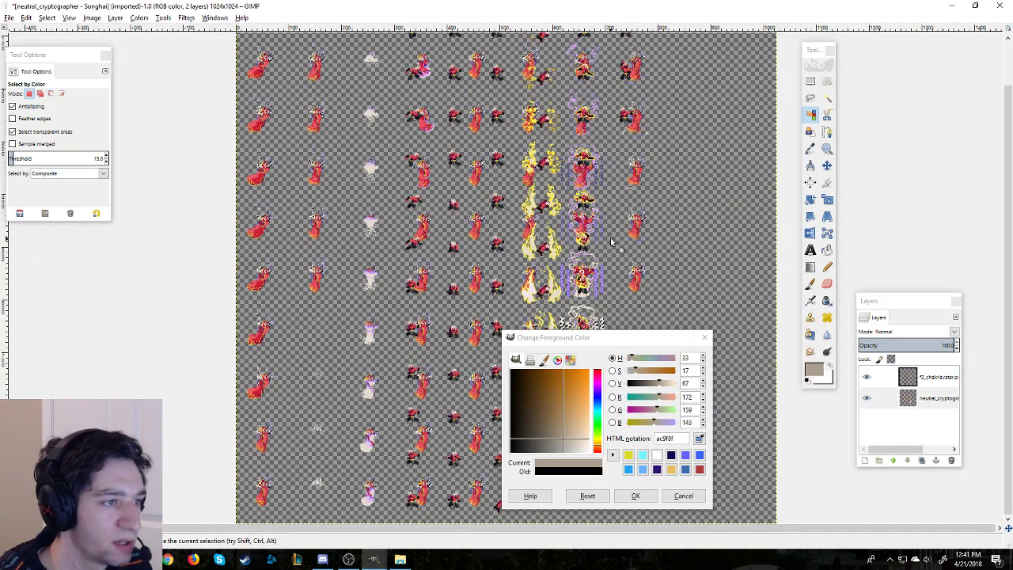
drag(645, 340, 869, 321)
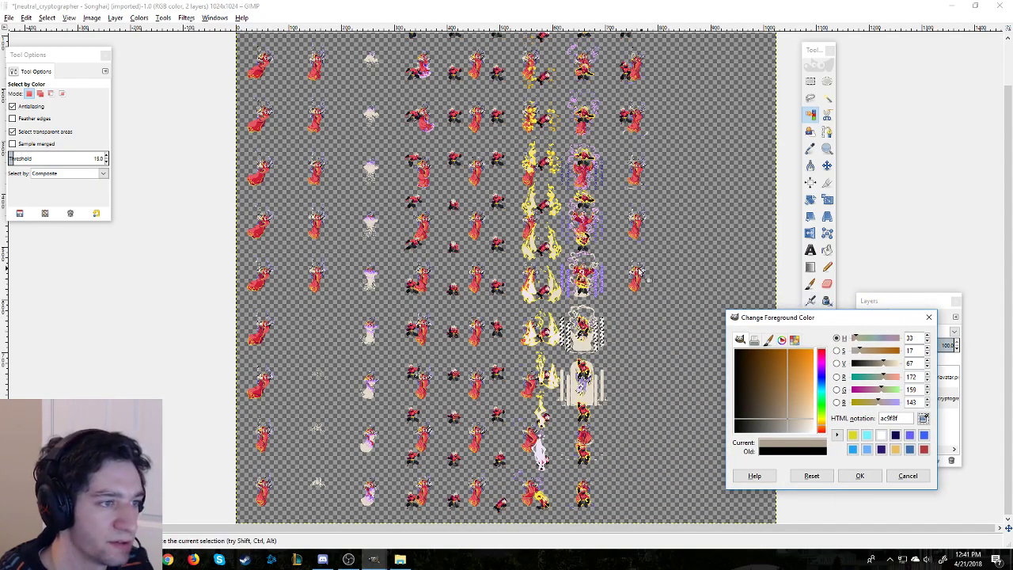
ctrl+scroll(671, 279, up, 3)
ctrl+scroll(656, 279, up, 1)
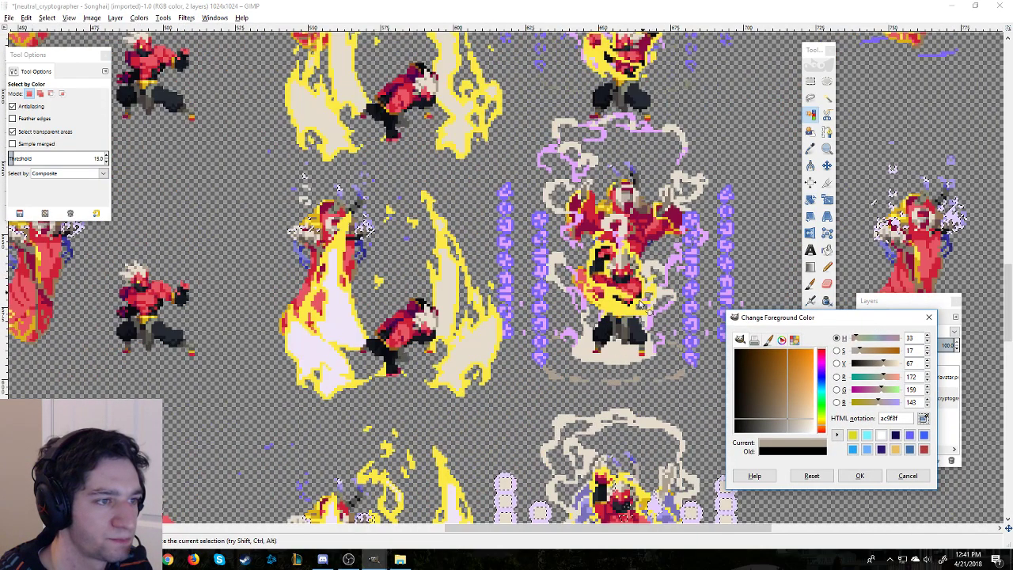
drag(527, 527, 569, 527)
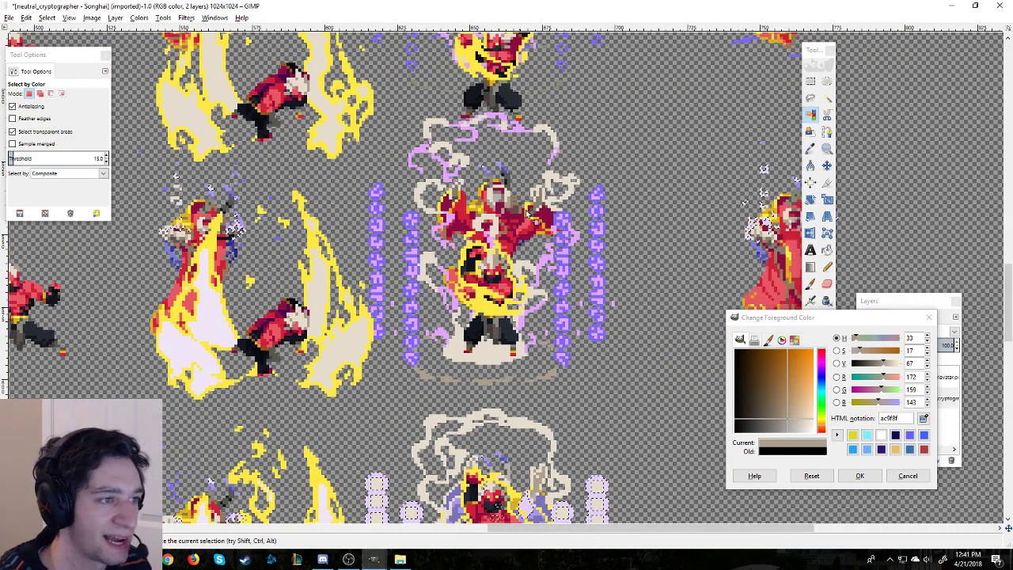
ctrl+scroll(546, 293, up, 2)
ctrl+scroll(546, 293, down, 2)
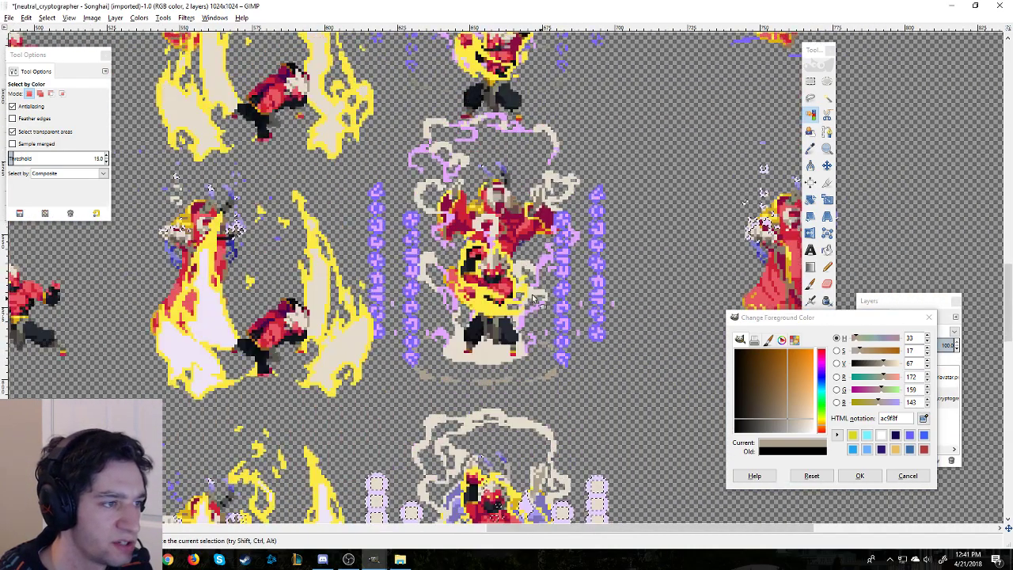
Step: Move the f2_chakriavatar layer sideways clear of the summoning effect, and select the smoke's pink-violet shade by color on the neutral_cryptographer layer
drag(770, 324, 761, 60)
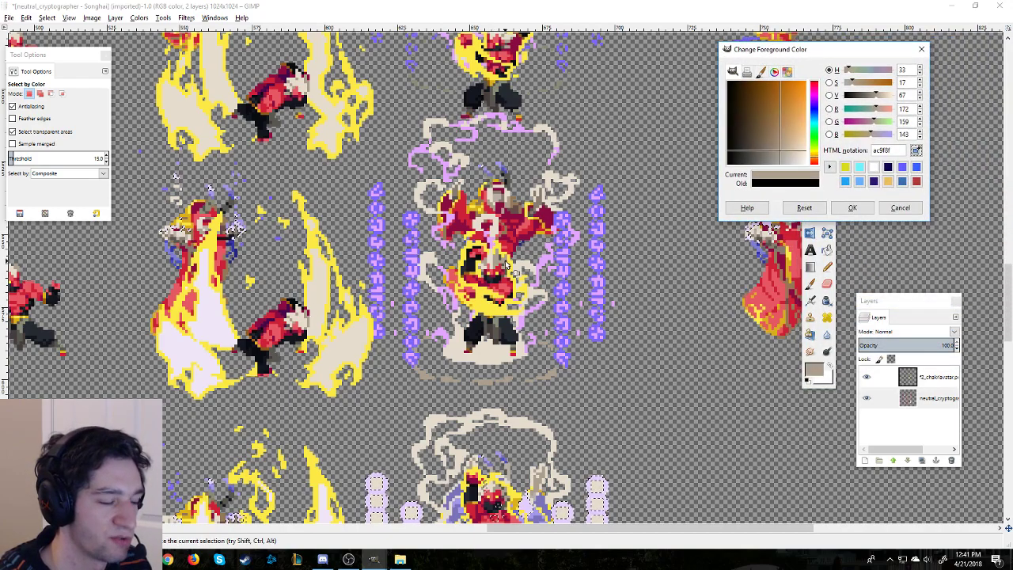
click(921, 379)
key(m)
drag(317, 294, 142, 326)
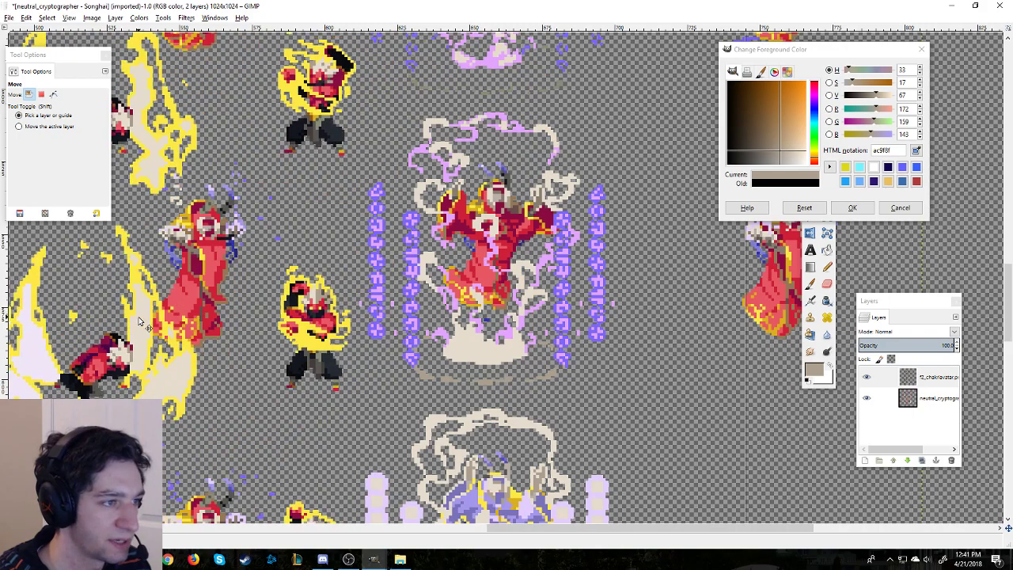
click(923, 400)
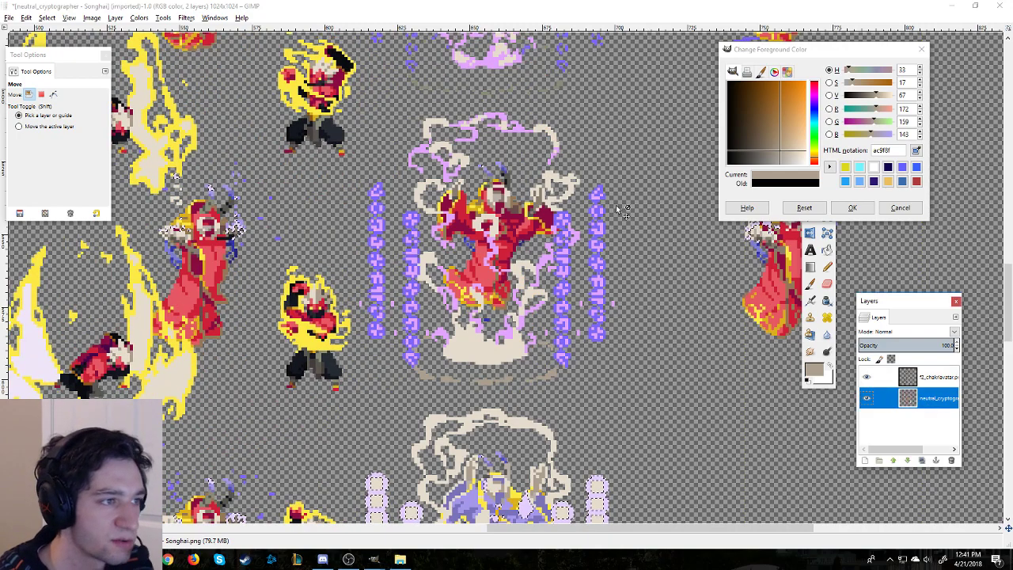
key(shift+o)
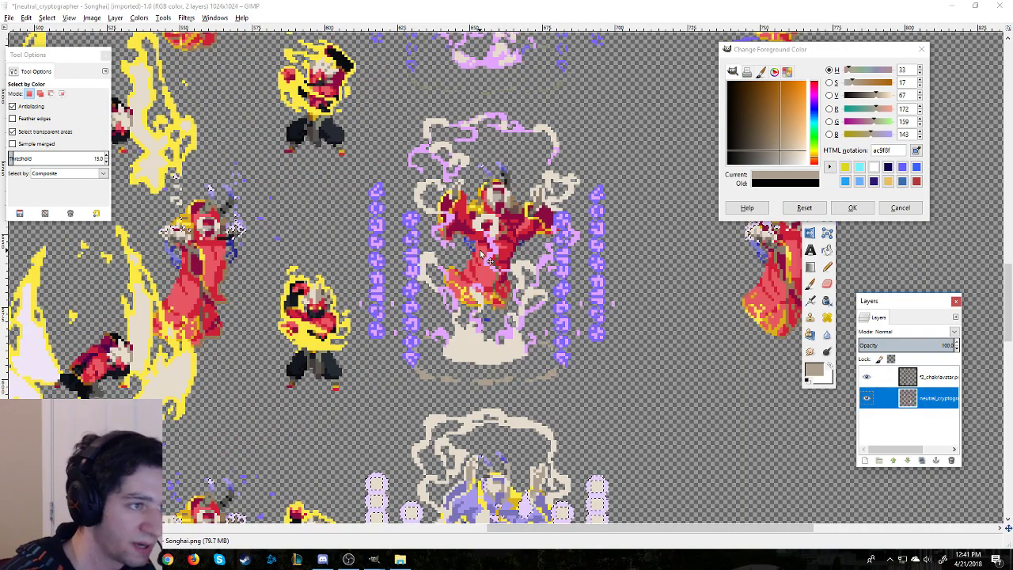
click(475, 136)
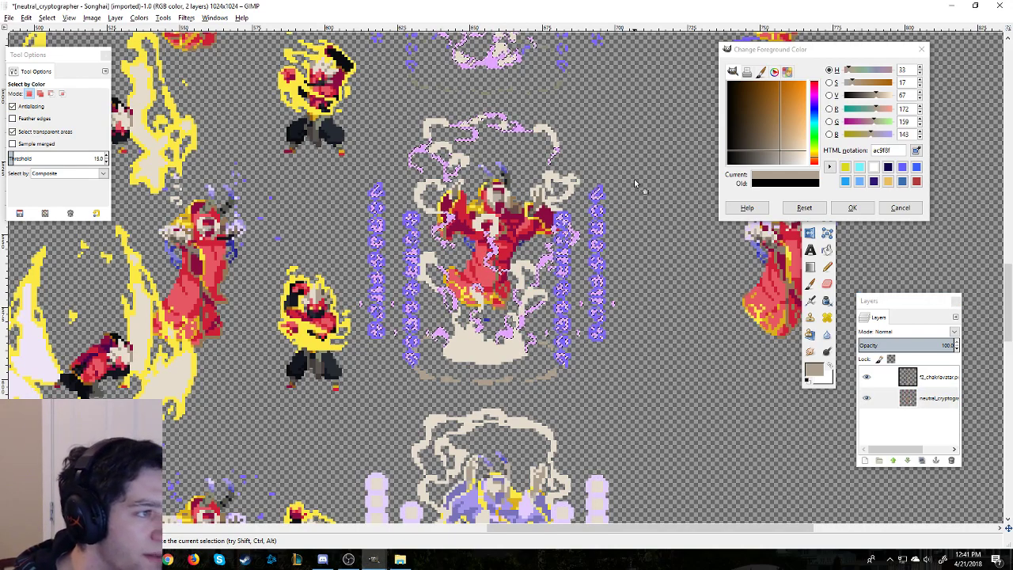
Step: Try filling the selected pink-violet smoke shade with the cream e6dcce sampled from the avatar's flame
click(917, 151)
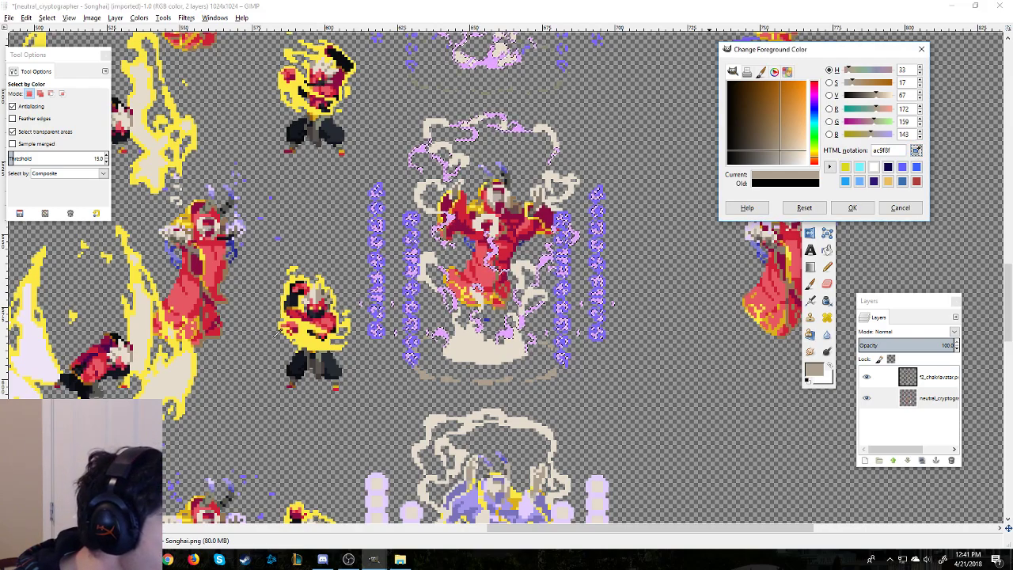
click(146, 327)
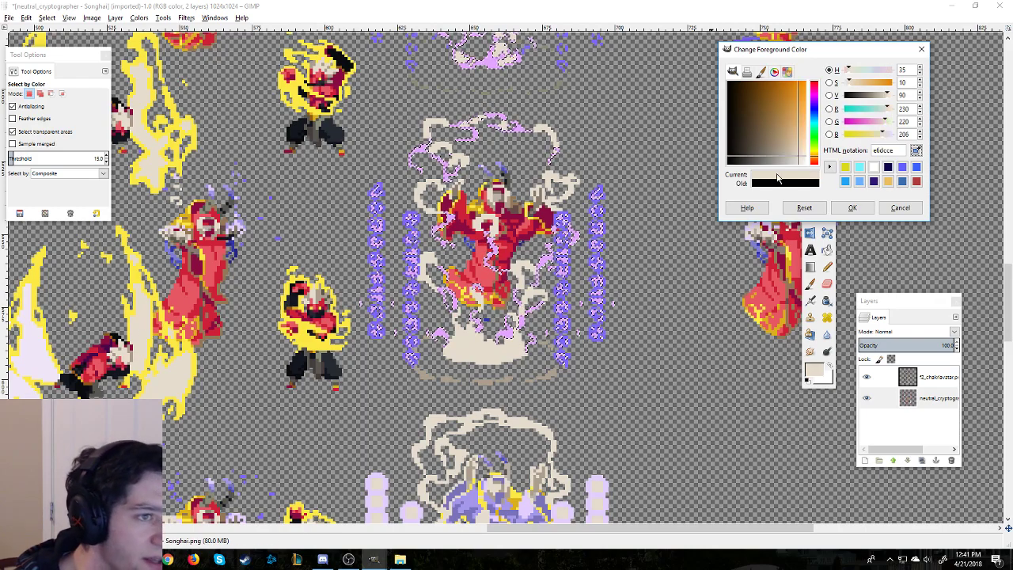
drag(449, 168, 448, 168)
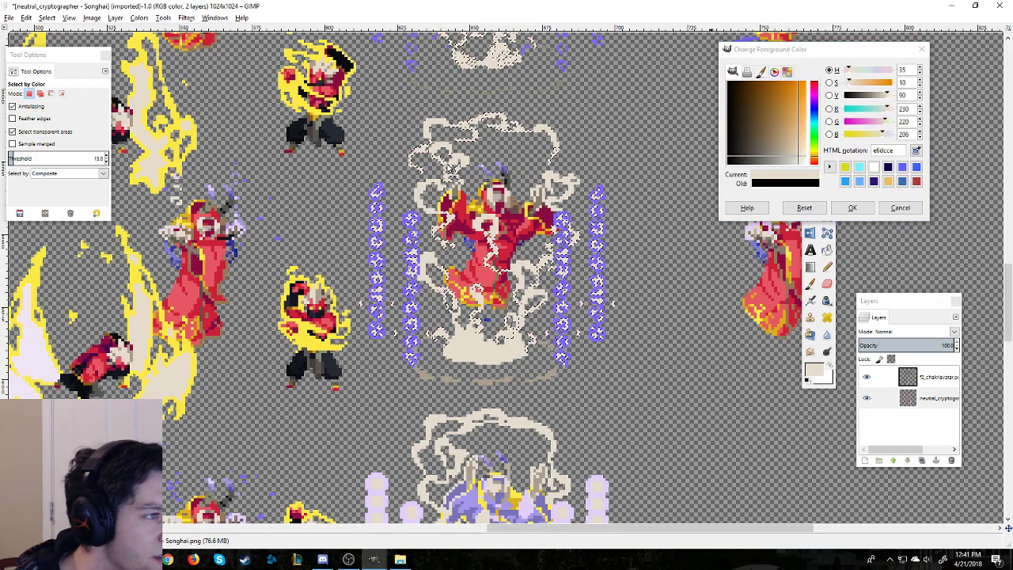
click(657, 94)
key(ctrl+z)
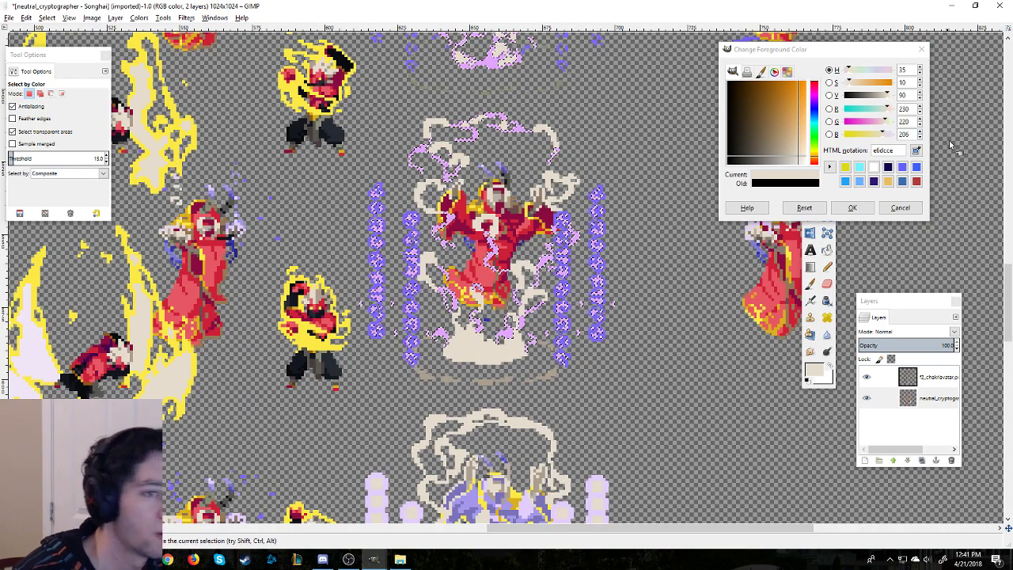
Step: Fill the selected pink-violet smoke shade with the bright yellow fce945 sampled from the flame's outline
click(139, 270)
drag(760, 176, 501, 141)
drag(448, 164, 448, 165)
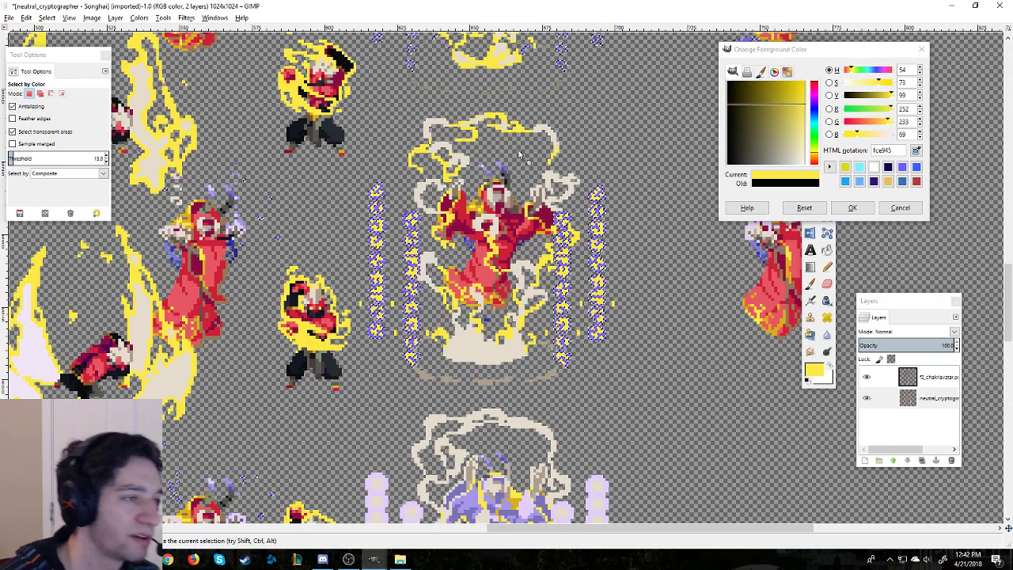
Step: Shift the foreground yellow to the orange f7a83a and fill the selected violet of the rune columns with it
scroll(546, 224, up, 2)
scroll(547, 224, down, 1)
click(809, 374)
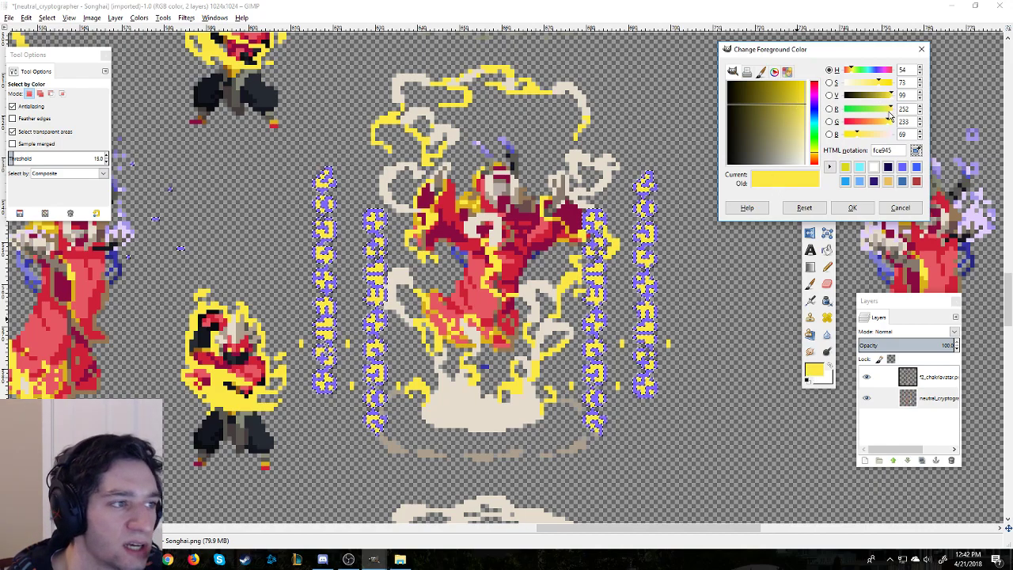
drag(885, 125, 879, 125)
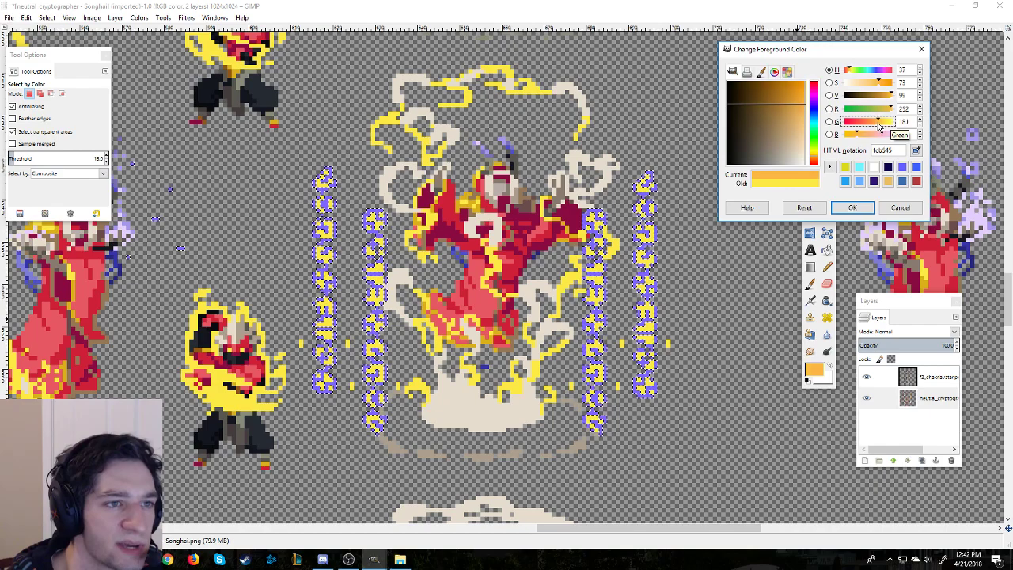
click(882, 84)
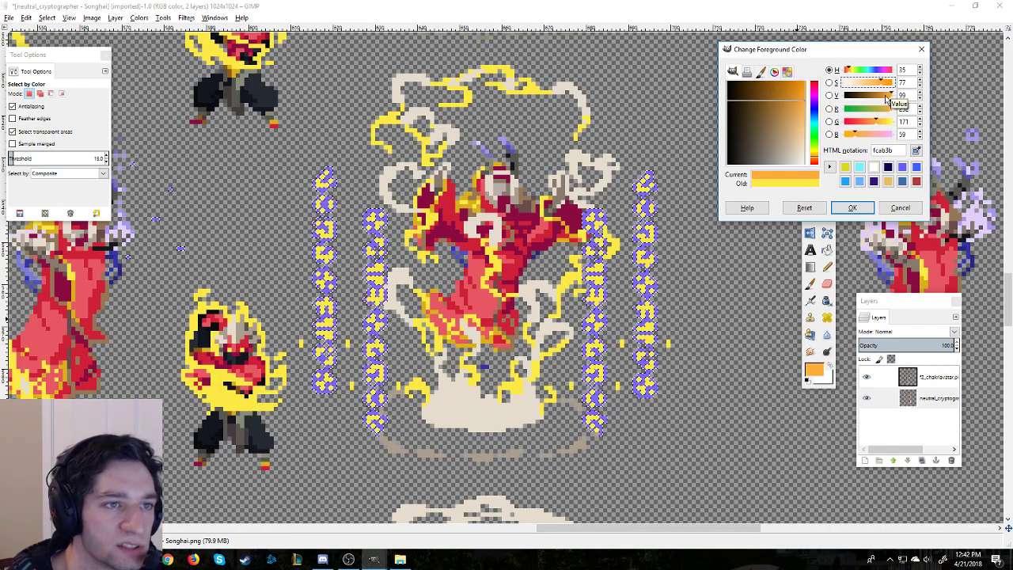
drag(884, 96, 893, 96)
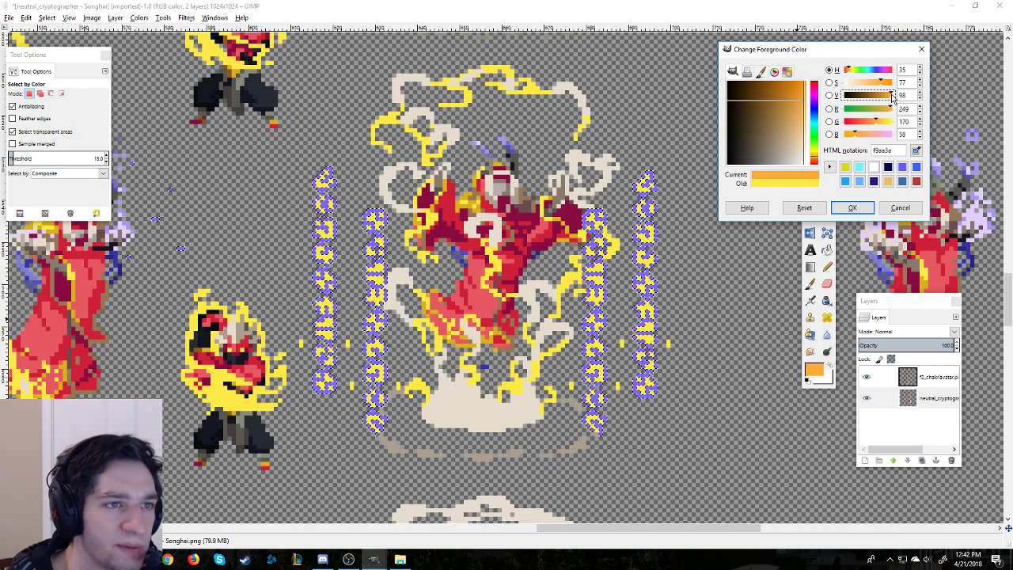
click(853, 208)
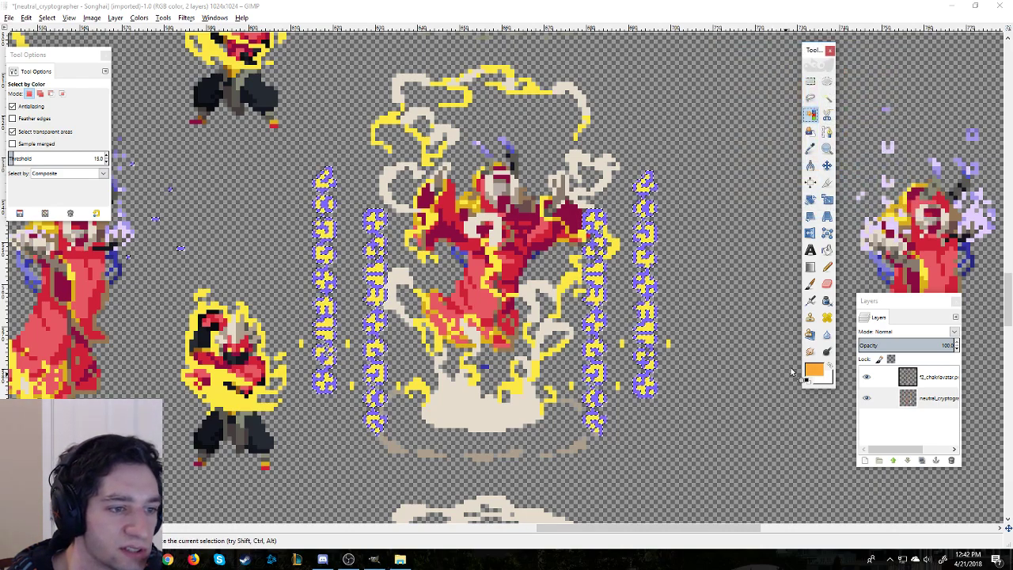
drag(821, 374, 460, 185)
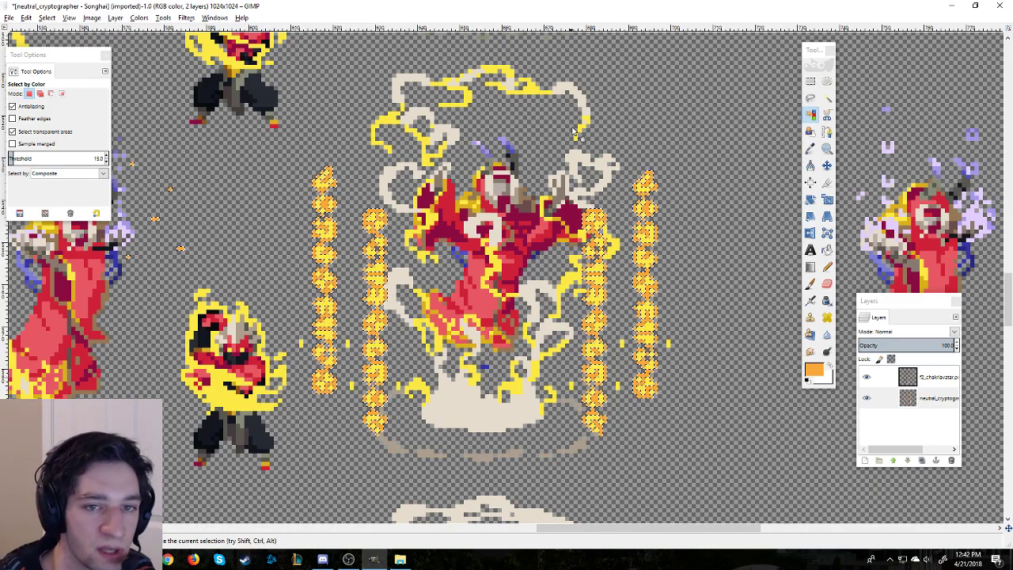
Step: Select the pale lavender glow around the cryptographer's hands by color and fill it with the light red e65763 sampled from the recolored sprites
scroll(434, 127, down, 4)
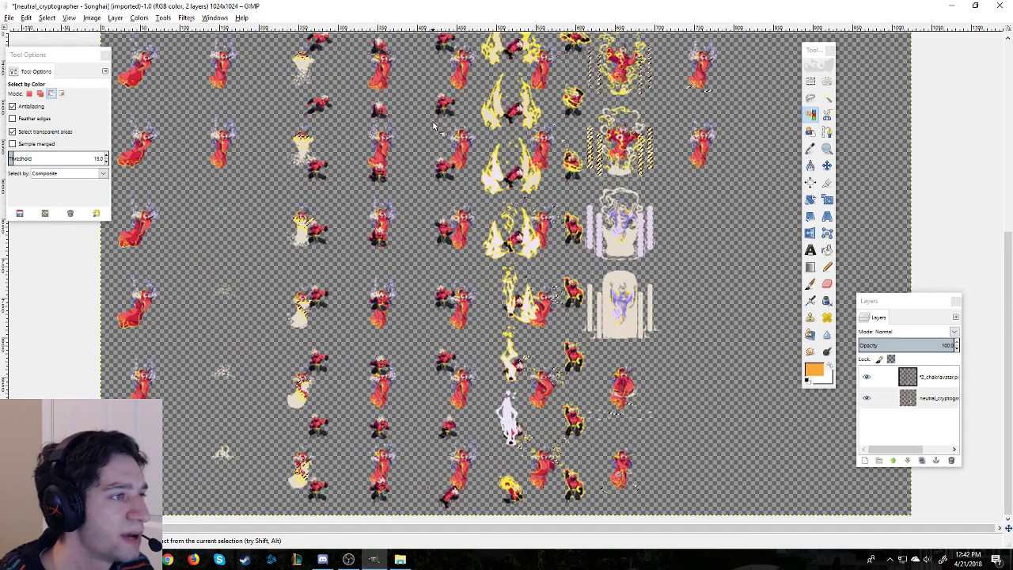
scroll(475, 150, up, 4)
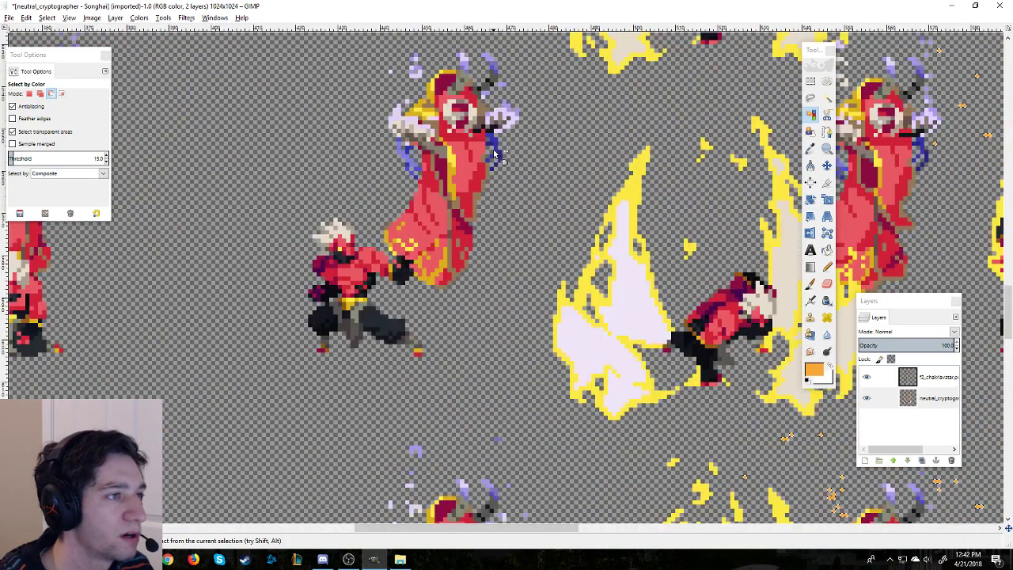
scroll(495, 153, down, 3)
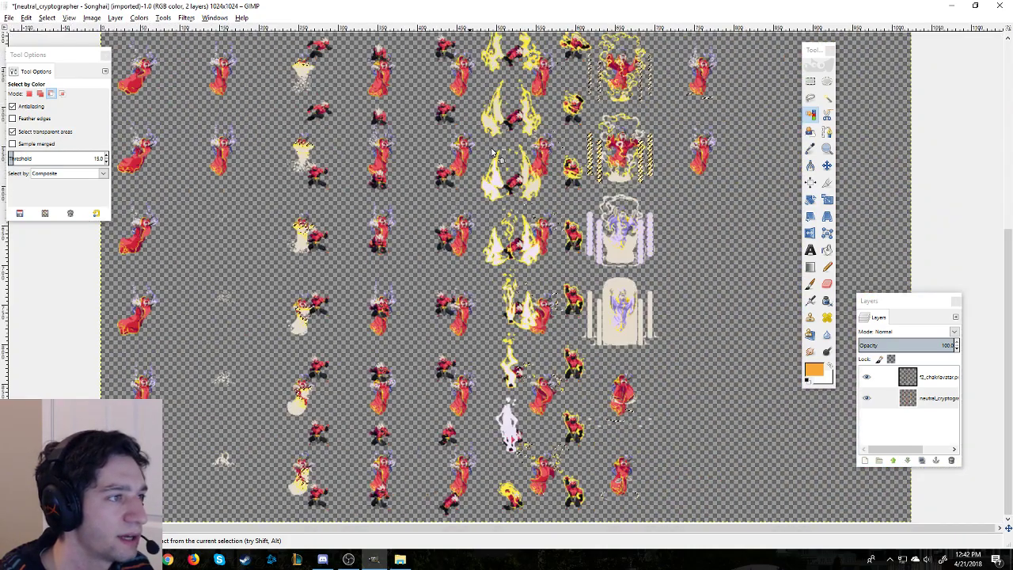
scroll(472, 150, up, 1)
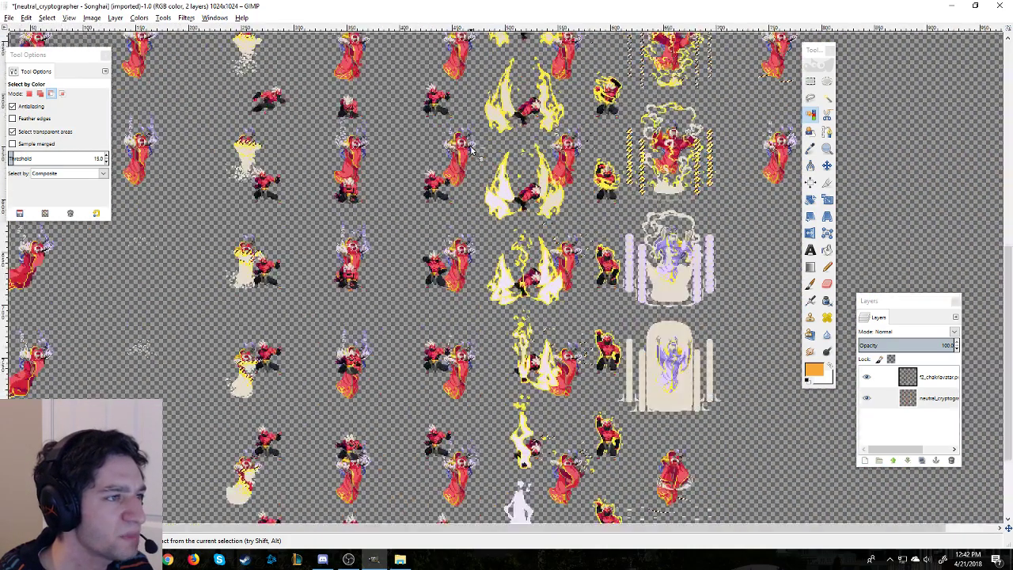
scroll(472, 149, up, 3)
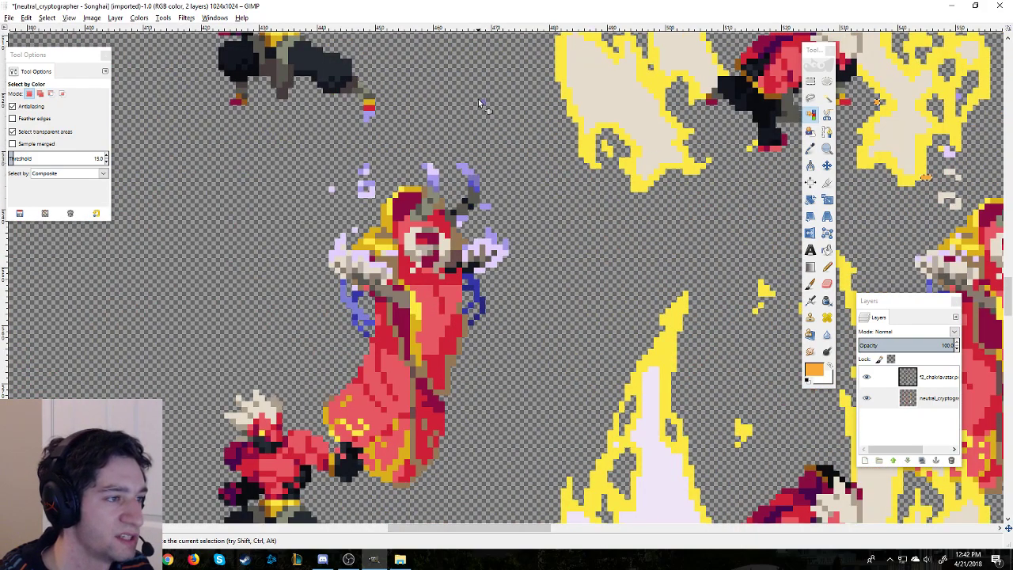
click(491, 250)
scroll(524, 193, down, 2)
scroll(524, 192, up, 2)
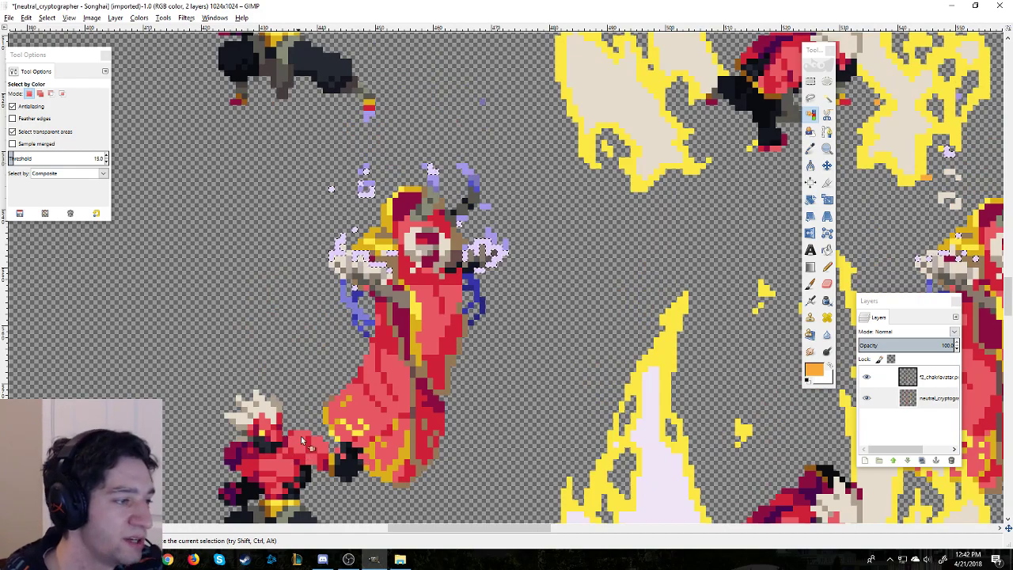
click(816, 373)
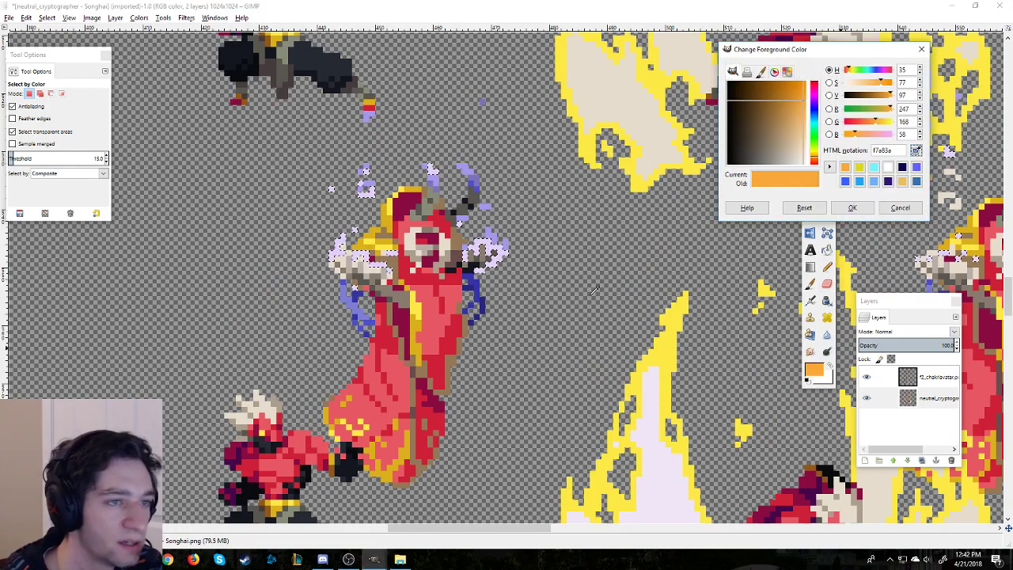
click(484, 263)
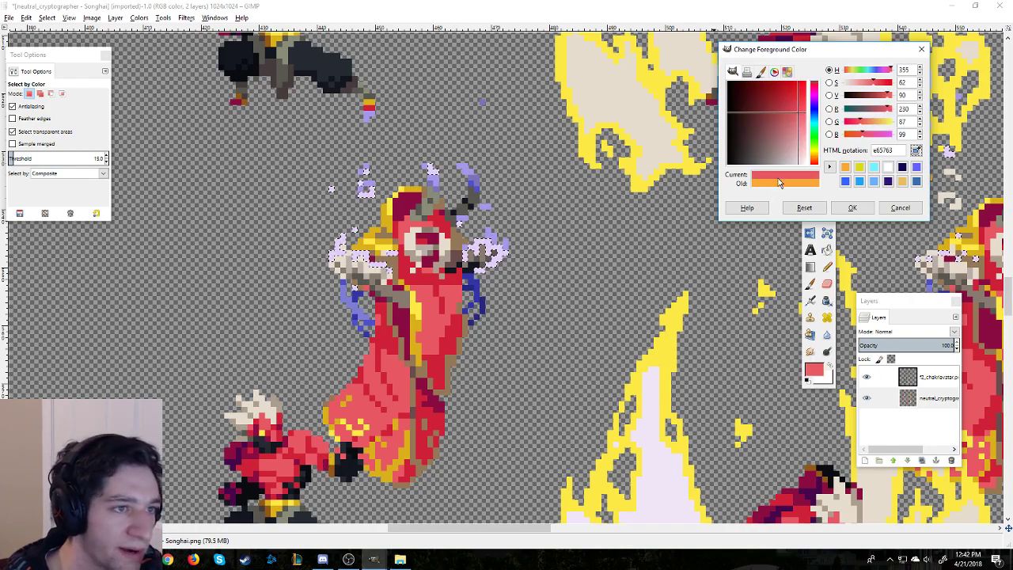
drag(490, 248, 491, 250)
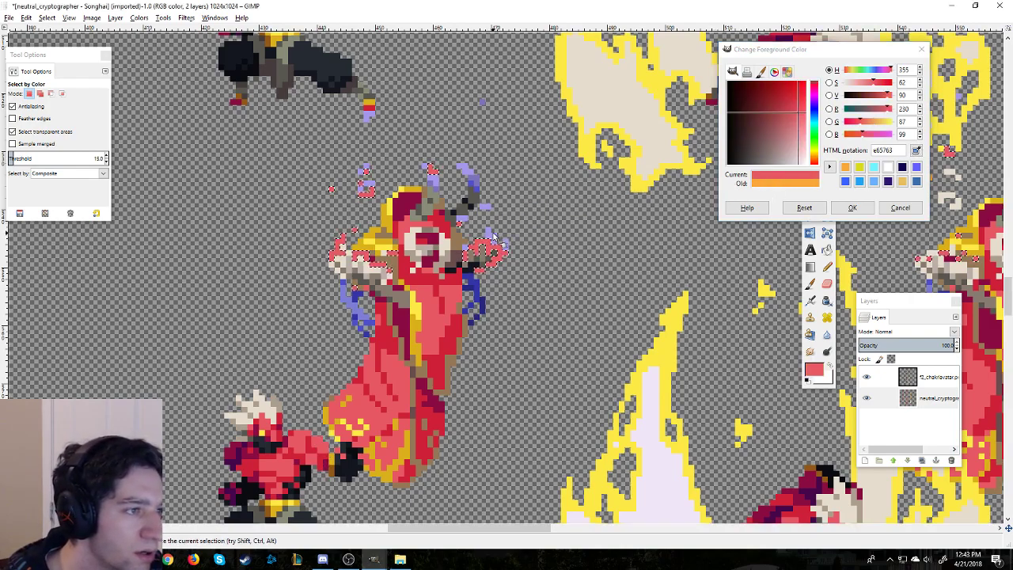
Step: Fill the light violet of the hand and head wisps with crimson ce2038, and their next darker violet with maroon 8a0b41, sampled from the avatar
click(916, 150)
click(294, 453)
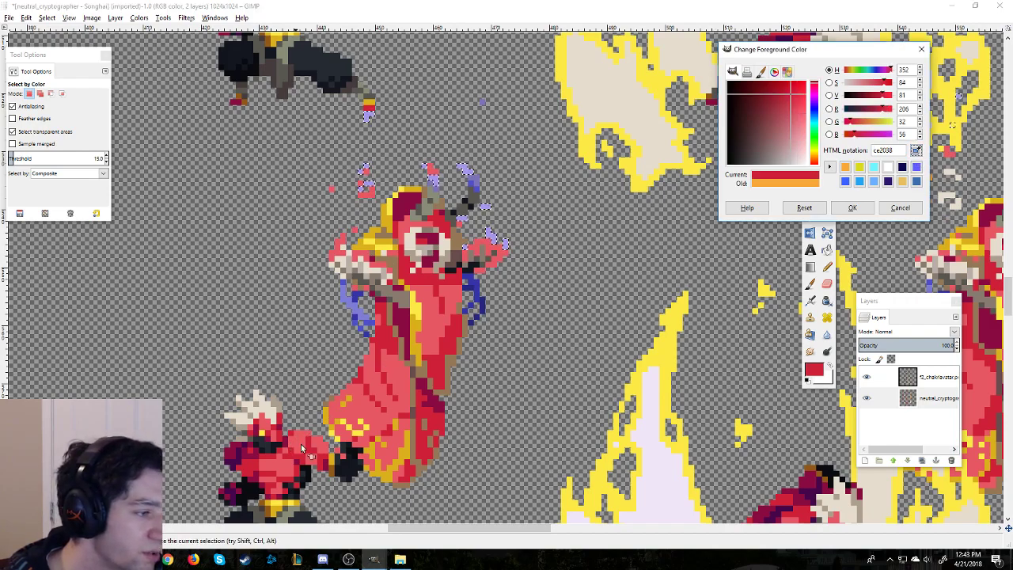
drag(786, 176, 490, 233)
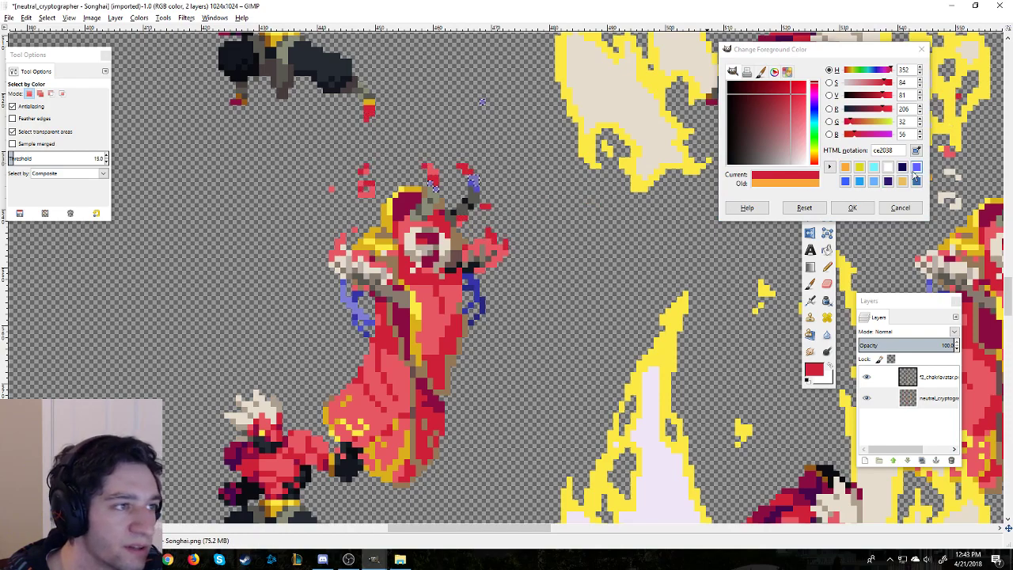
click(915, 153)
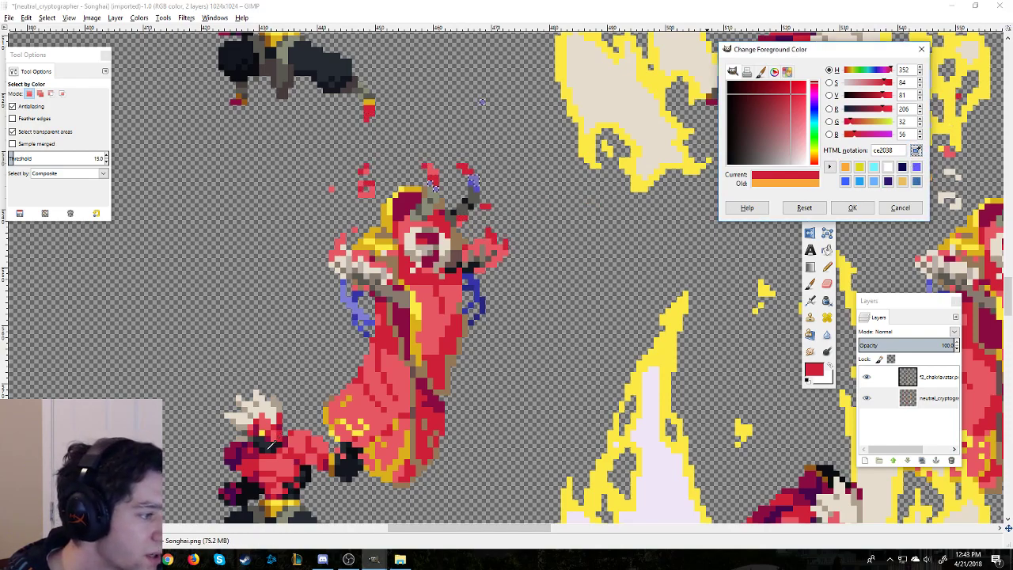
click(290, 433)
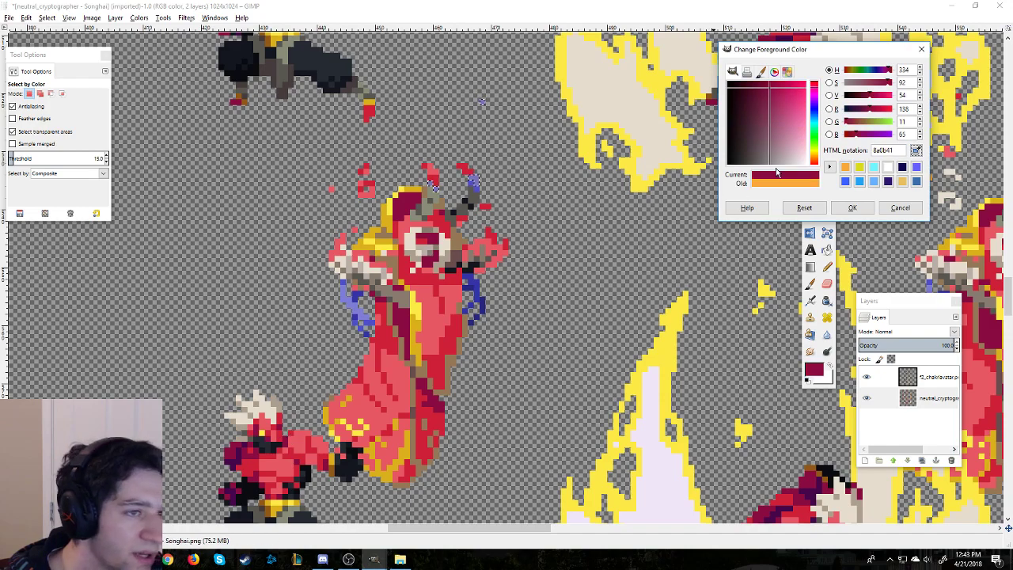
Step: Select the deep blue of the strands under the arms by color and fill it with the dark purple 45064b sampled from the avatar
click(476, 290)
click(919, 150)
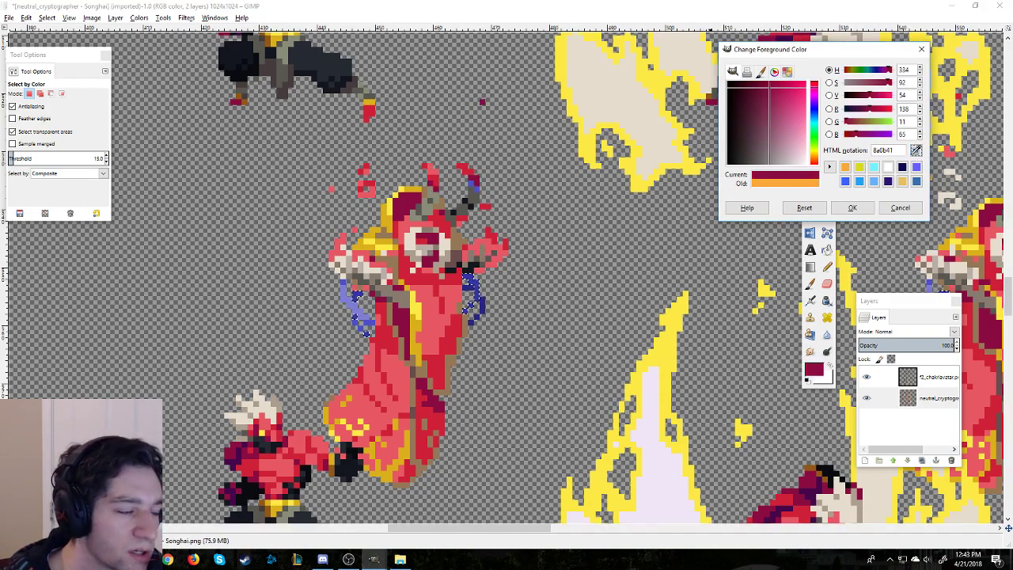
click(230, 458)
drag(794, 178, 467, 292)
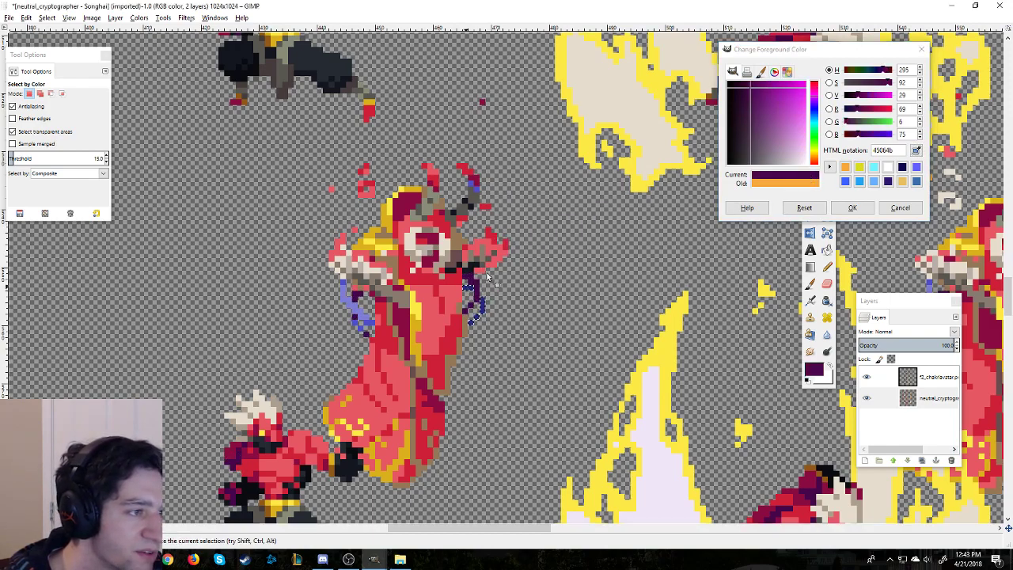
Step: Try filling the remaining dark blue of the strands with the dark purple shifted to the lighter, less saturated 501955
click(772, 180)
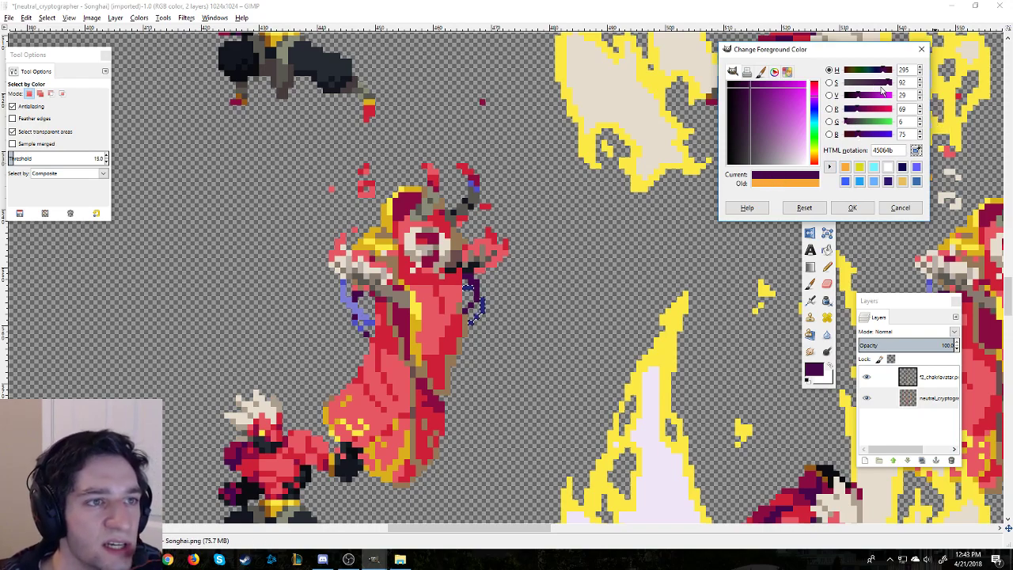
mouse_move(860, 98)
mouse_down()
mouse_move(886, 84)
mouse_move(857, 95)
mouse_up()
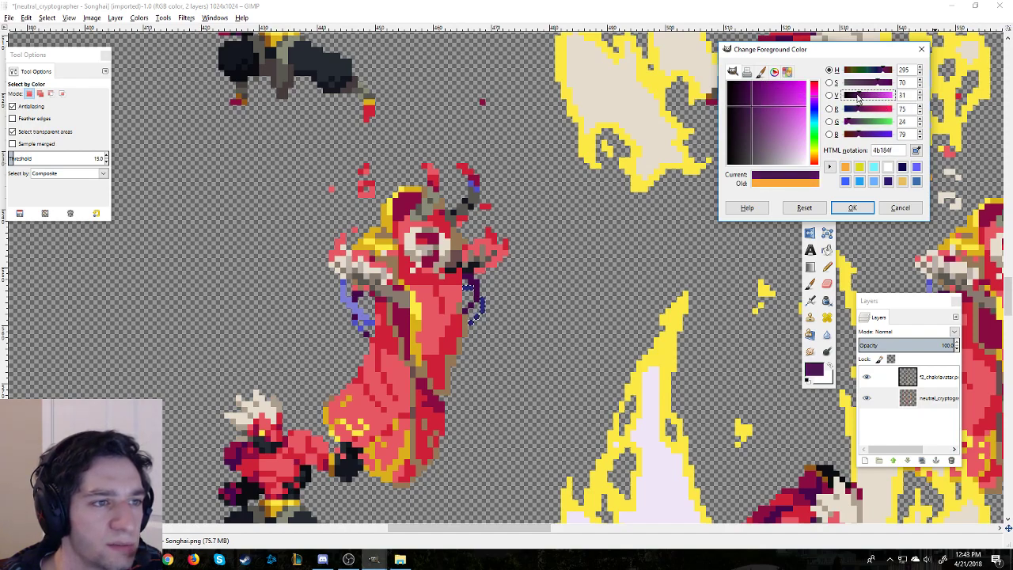
click(853, 207)
drag(813, 369, 491, 304)
click(495, 307)
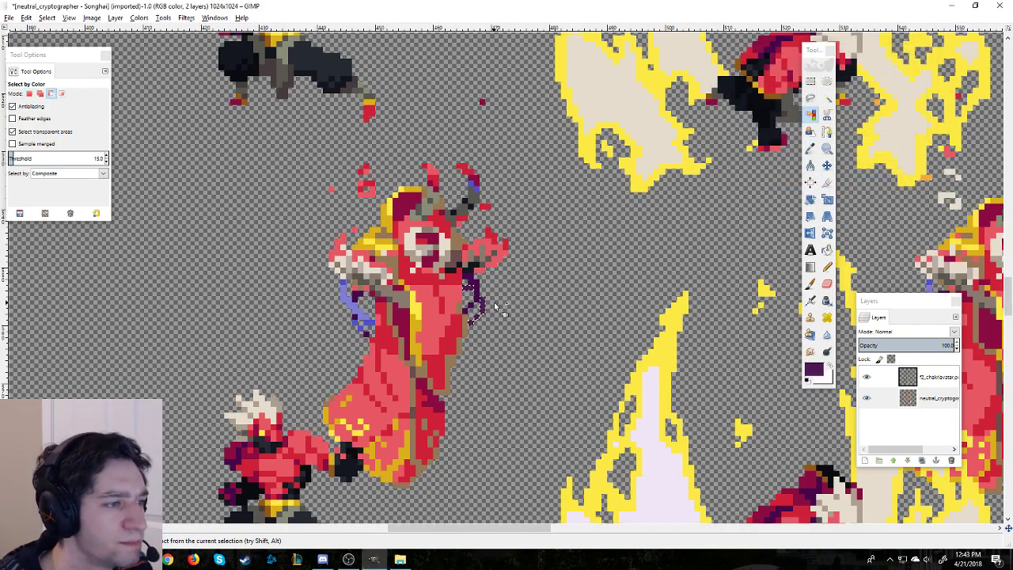
Step: Darken the foreground purple to 230b25 and fill the selected outer strand pixels with it
click(817, 368)
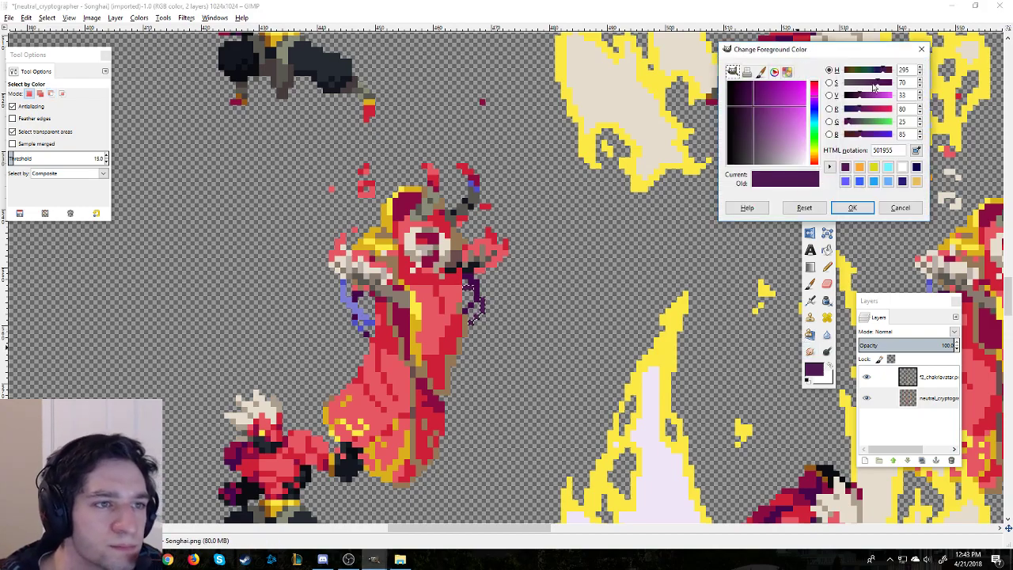
drag(863, 101, 855, 100)
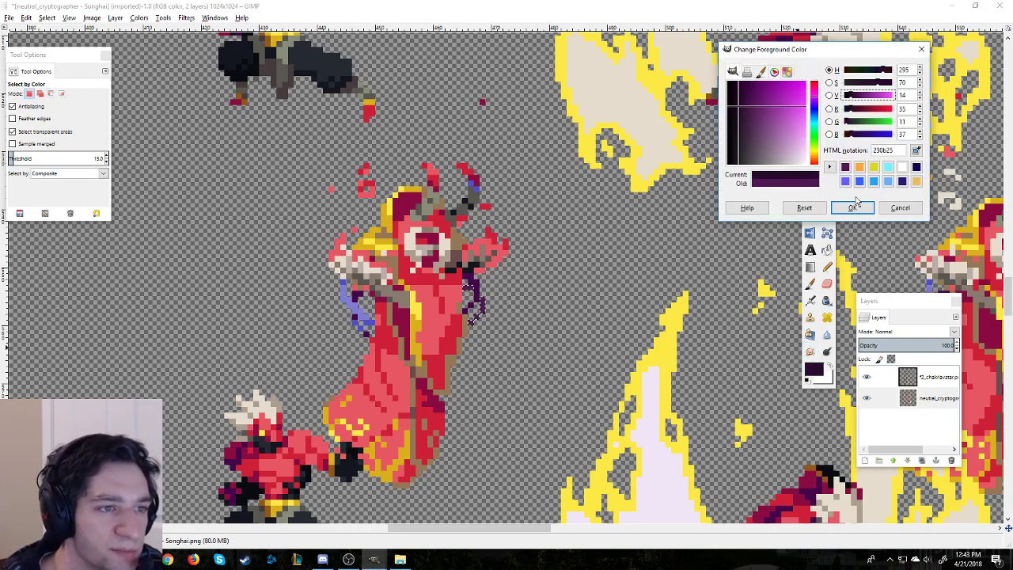
click(852, 208)
drag(816, 370, 485, 306)
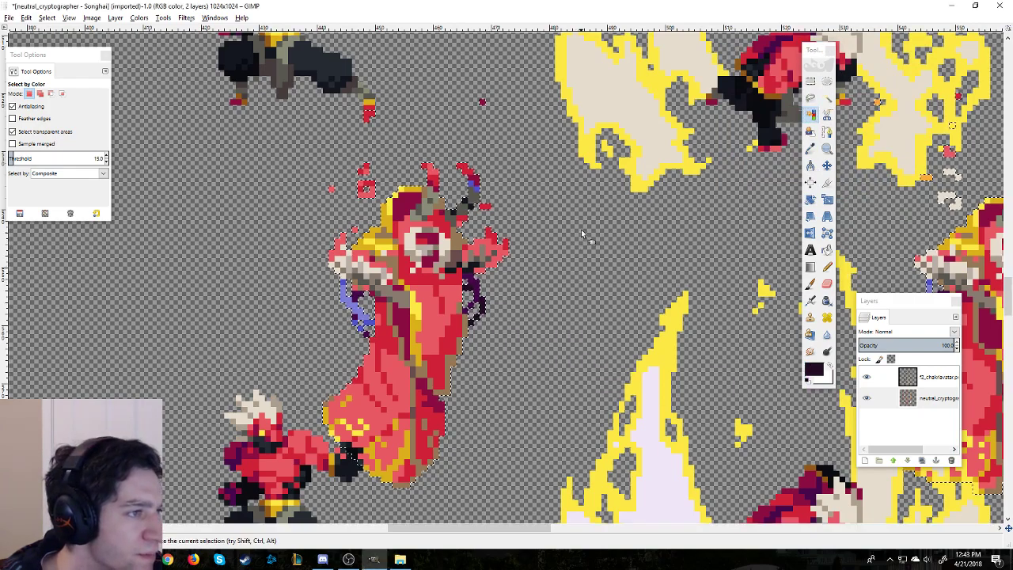
Step: Select the medium blue left in the head wisp and arm strand by color and fill it with the sampled light red e65763
click(477, 190)
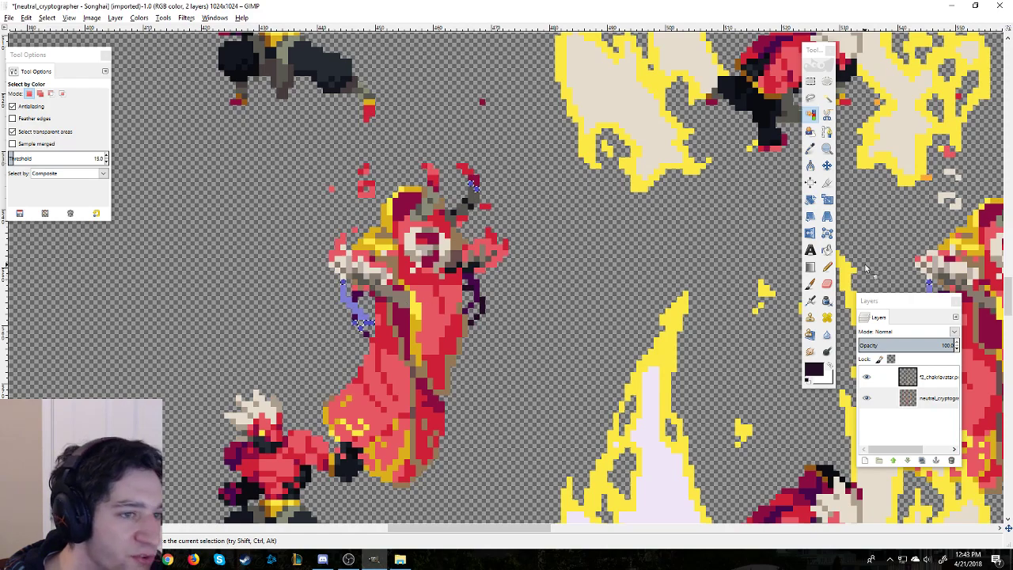
click(814, 368)
click(917, 150)
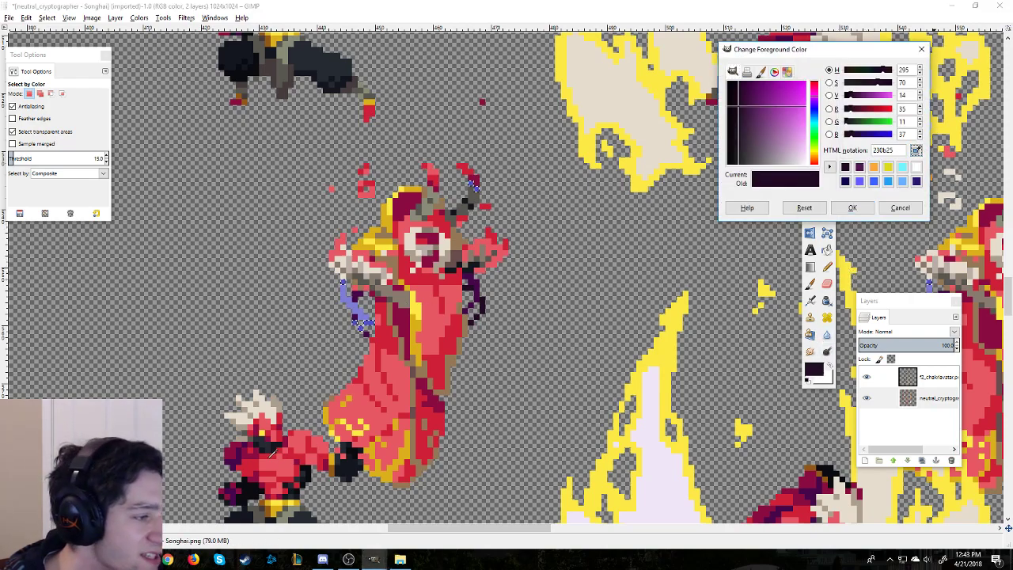
click(255, 450)
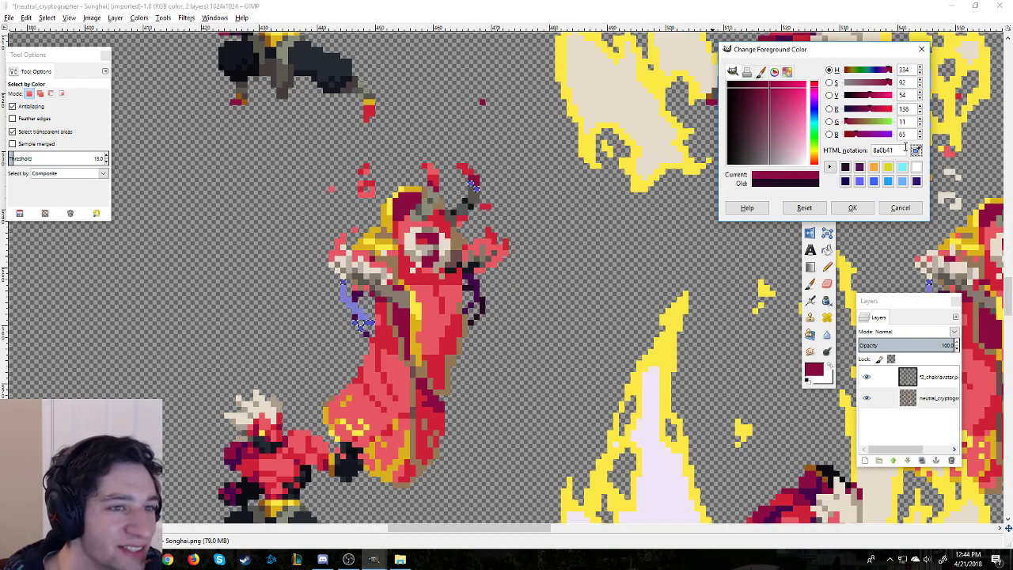
click(267, 416)
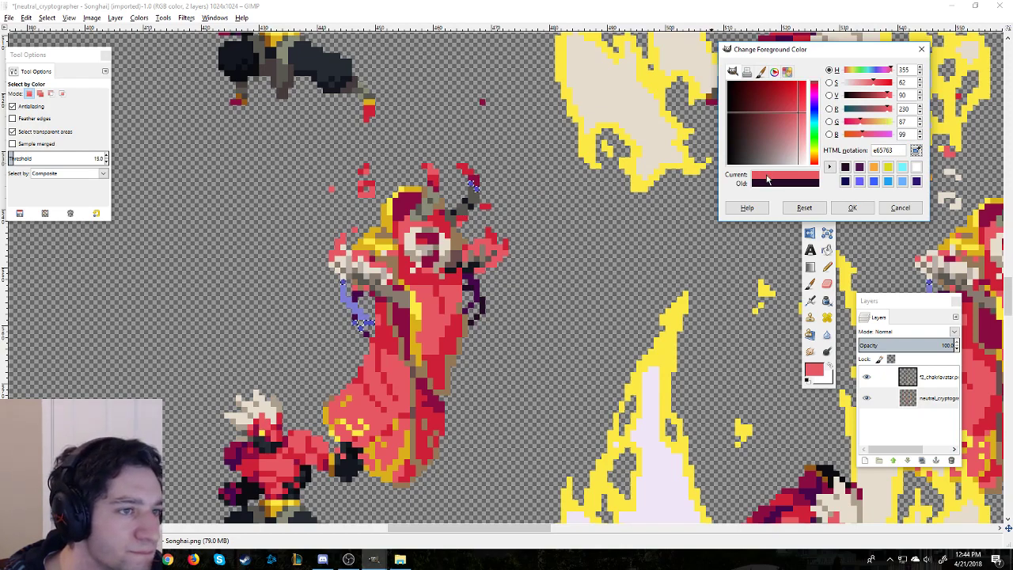
click(481, 190)
Step: Select the periwinkle of the remaining arm strand by color and fill it with the crimson ce2038 sampled from the avatar
click(916, 152)
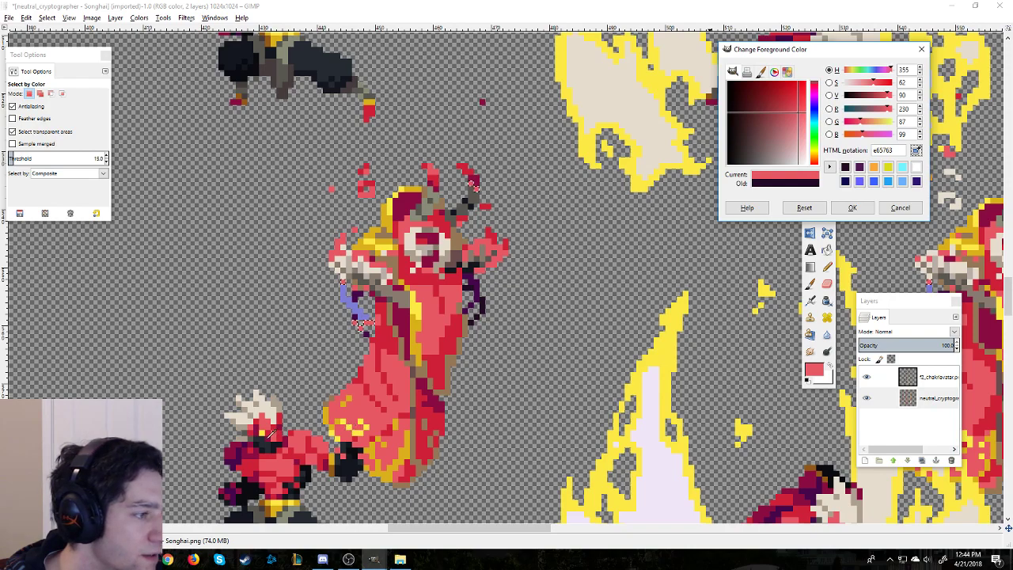
click(360, 314)
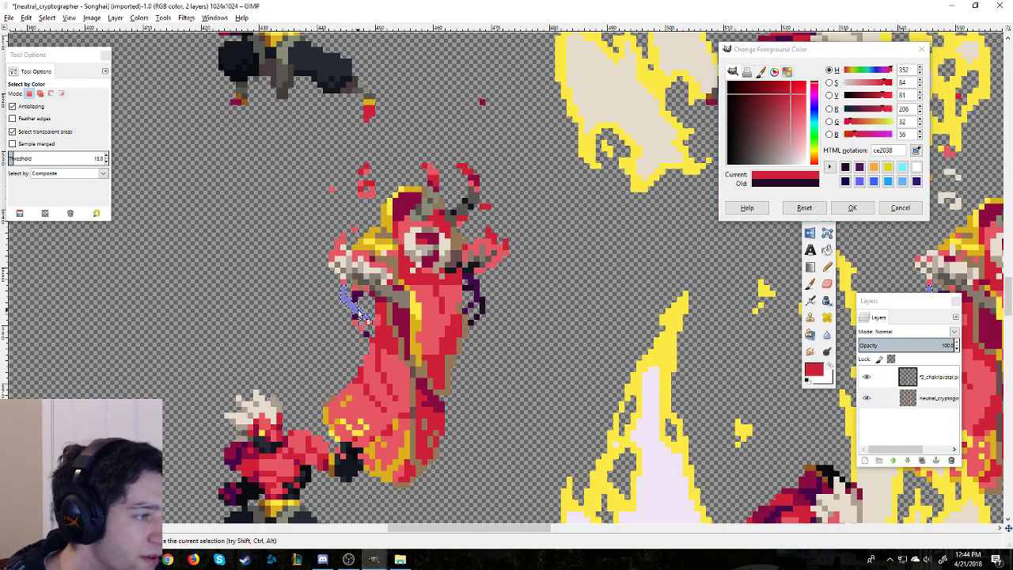
click(917, 150)
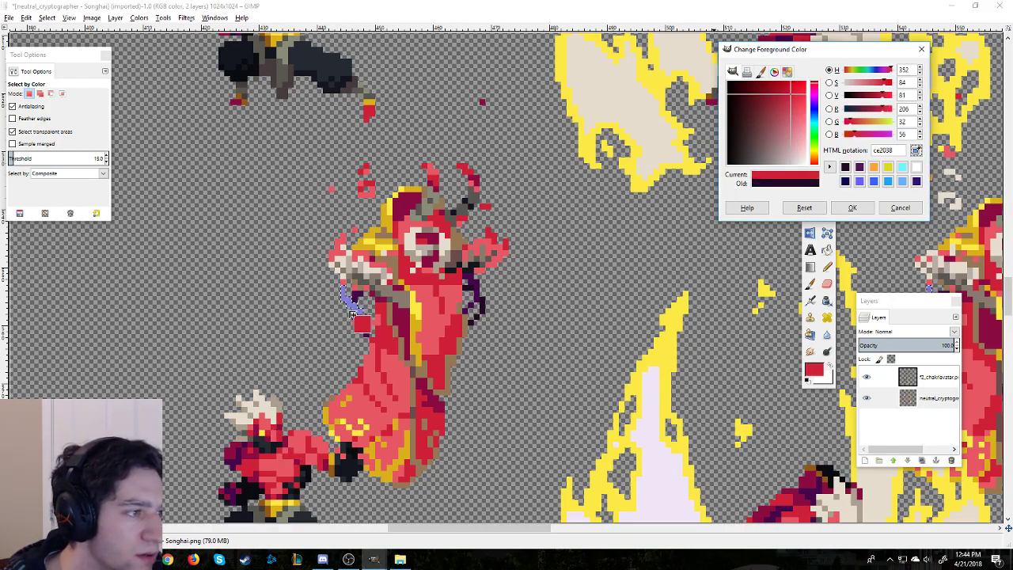
click(623, 250)
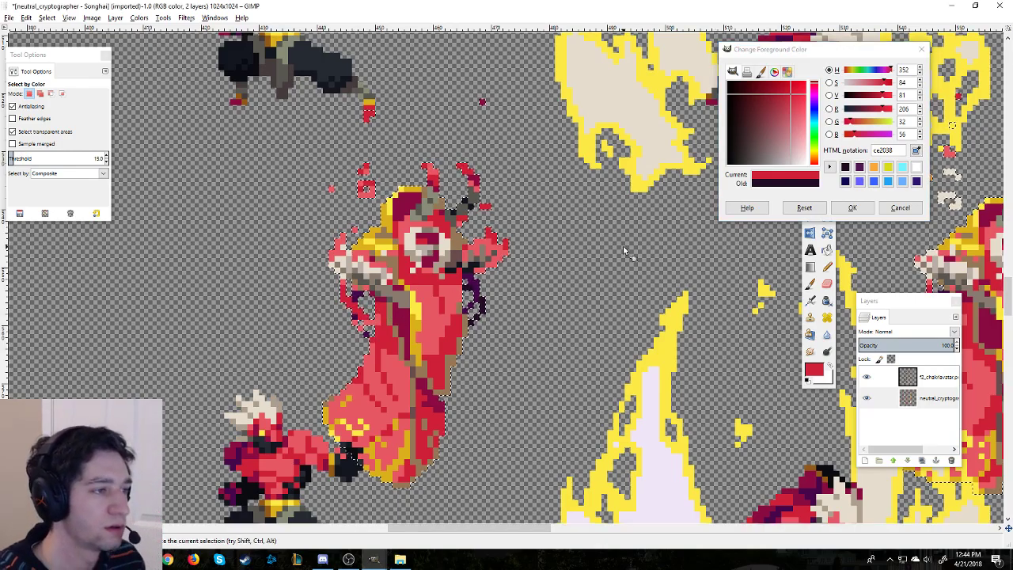
Step: Hide the f2_chakriavatar layer and examine the recolored neutral_cryptographer frames across the sheet for shades still unchanged
scroll(623, 247, down, 4)
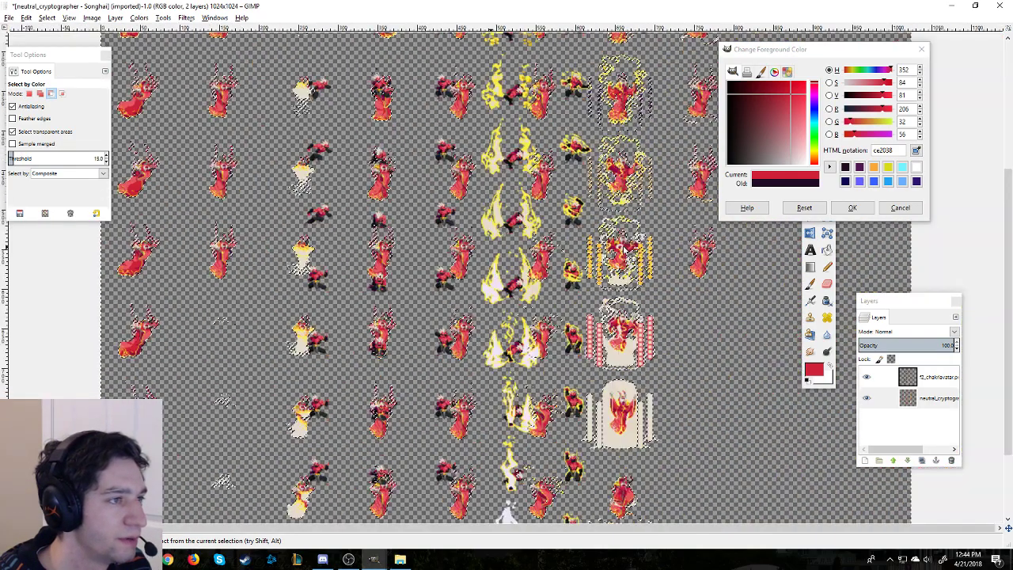
scroll(449, 176, down, 1)
scroll(449, 176, up, 2)
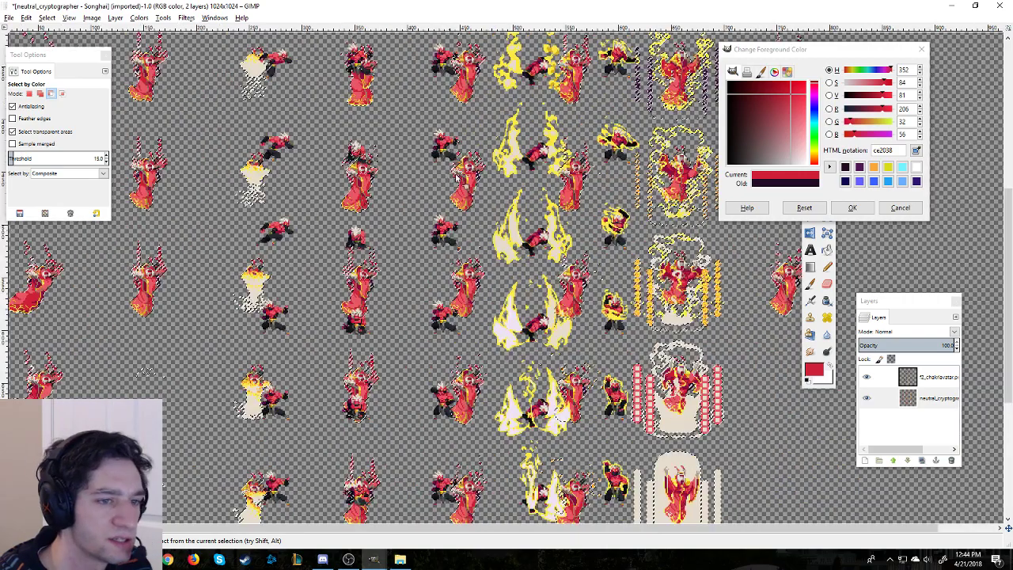
click(867, 377)
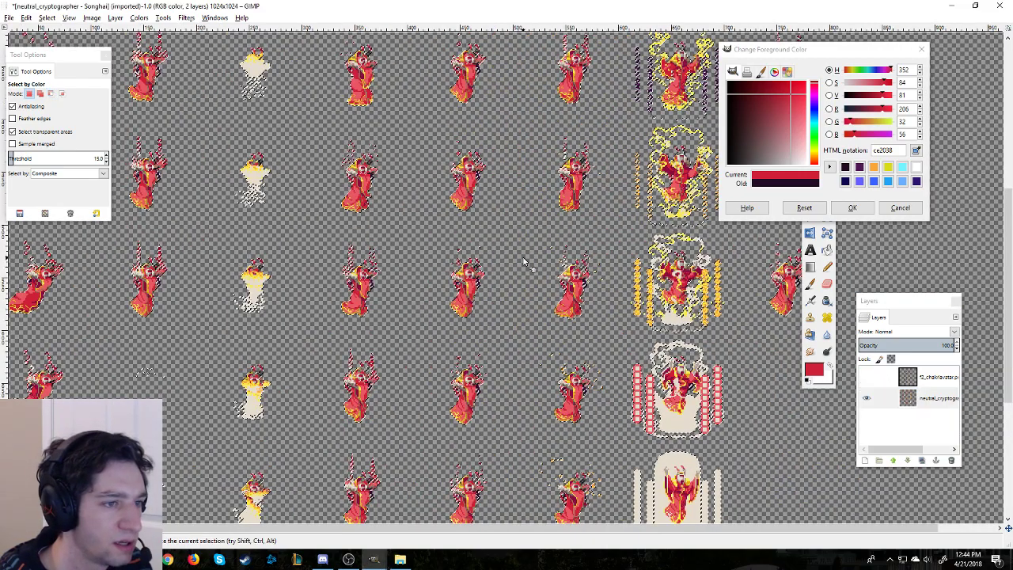
scroll(523, 261, down, 3)
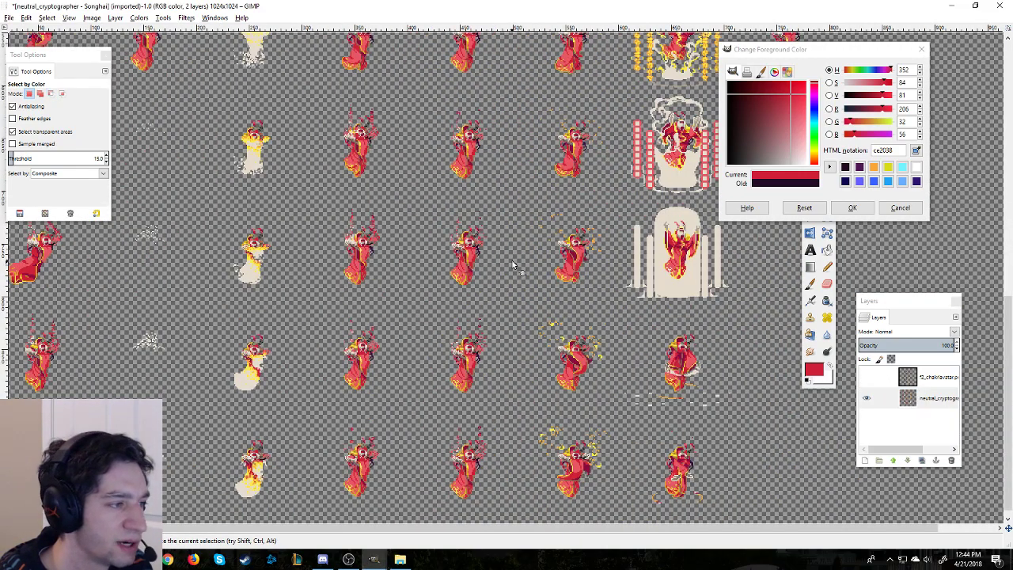
scroll(507, 265, down, 4)
scroll(498, 263, up, 2)
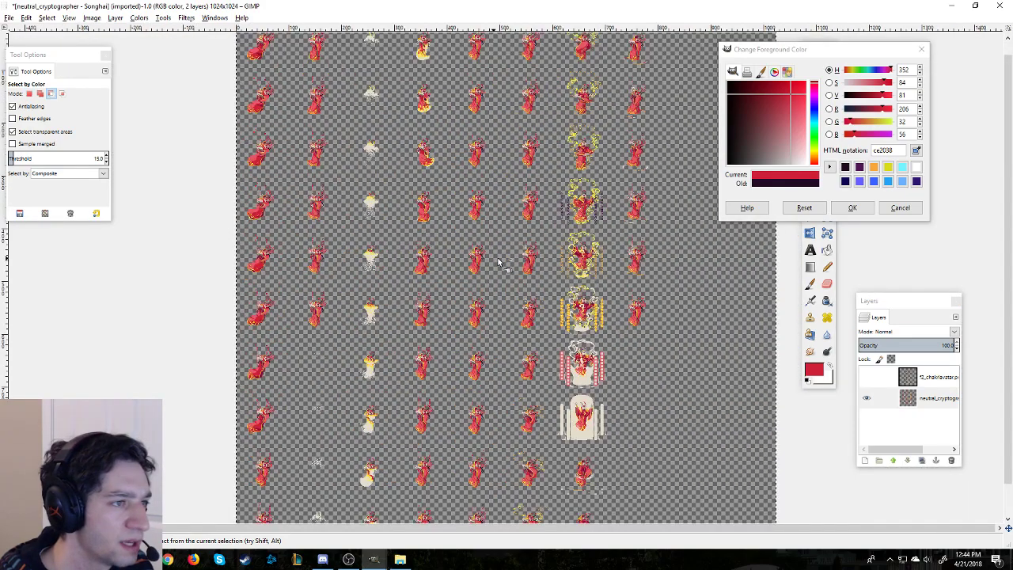
scroll(536, 204, up, 5)
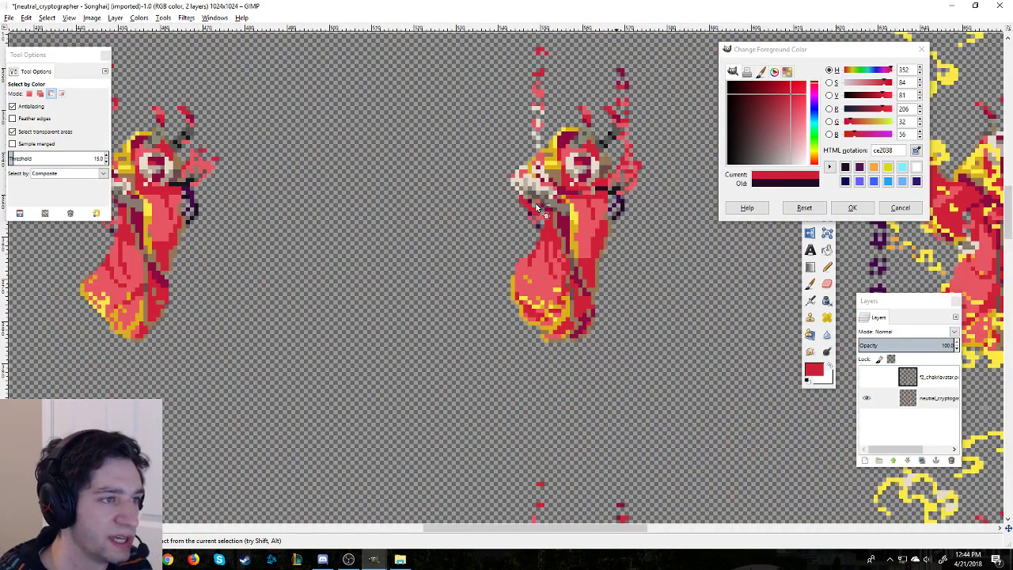
Step: Select the dark purple of the rune columns beside the casting frame by color
scroll(536, 203, down, 2)
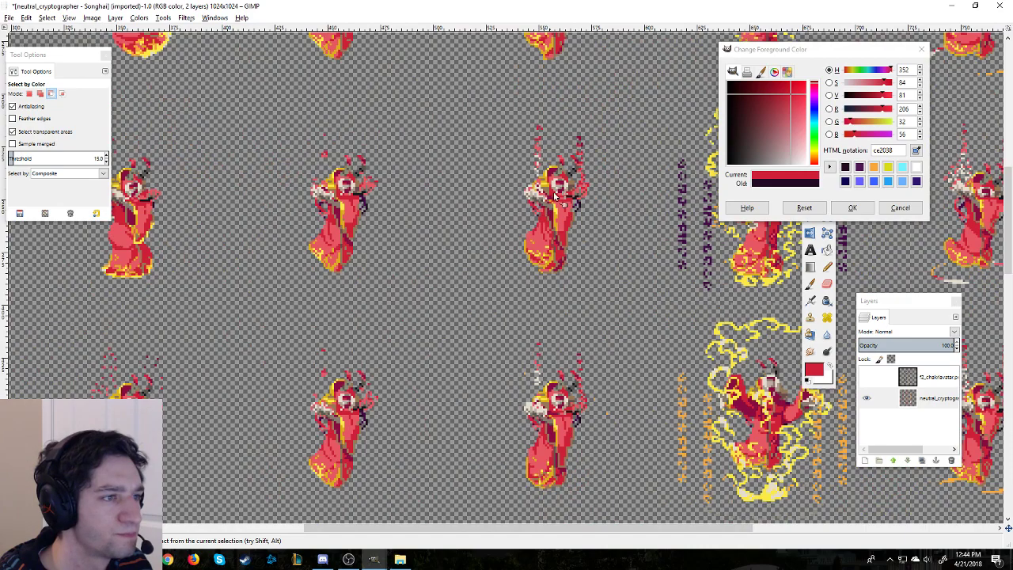
scroll(552, 197, up, 3)
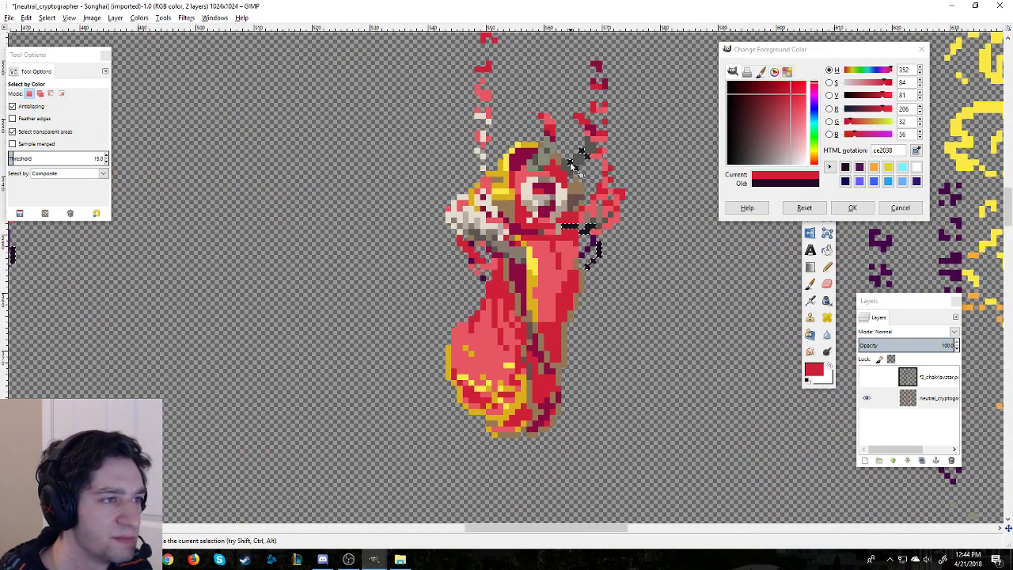
scroll(633, 224, down, 4)
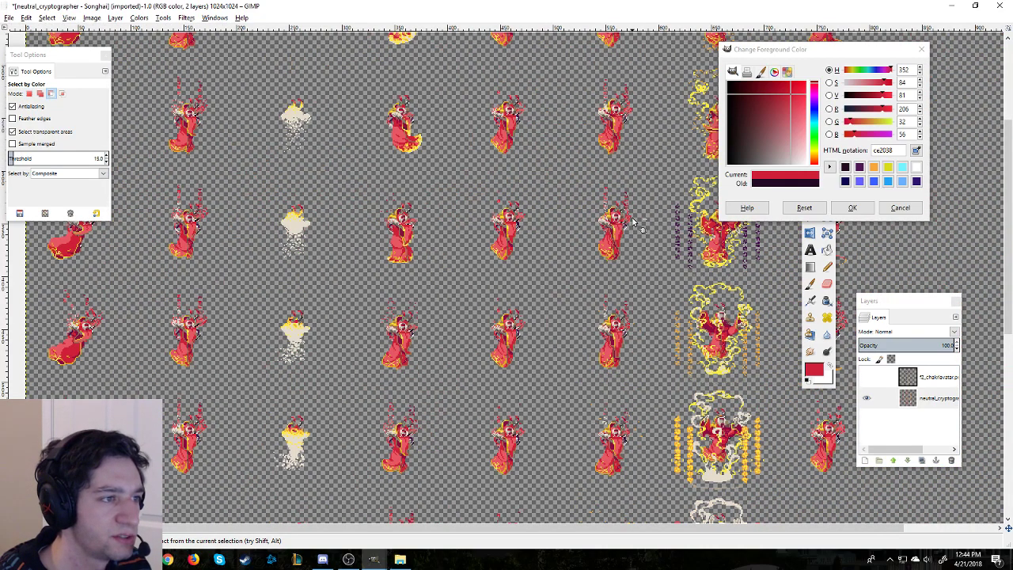
scroll(633, 224, up, 3)
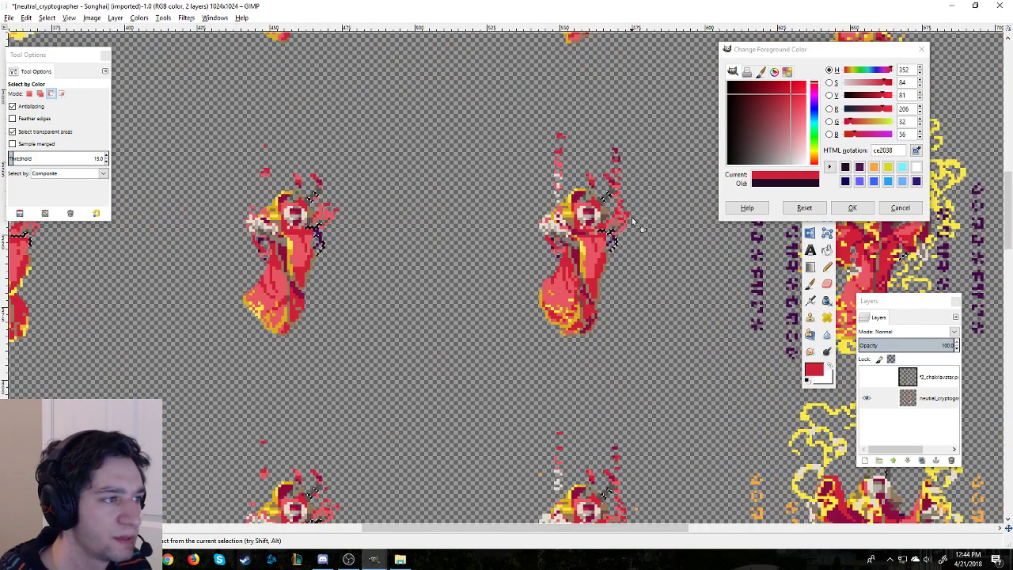
scroll(558, 179, down, 3)
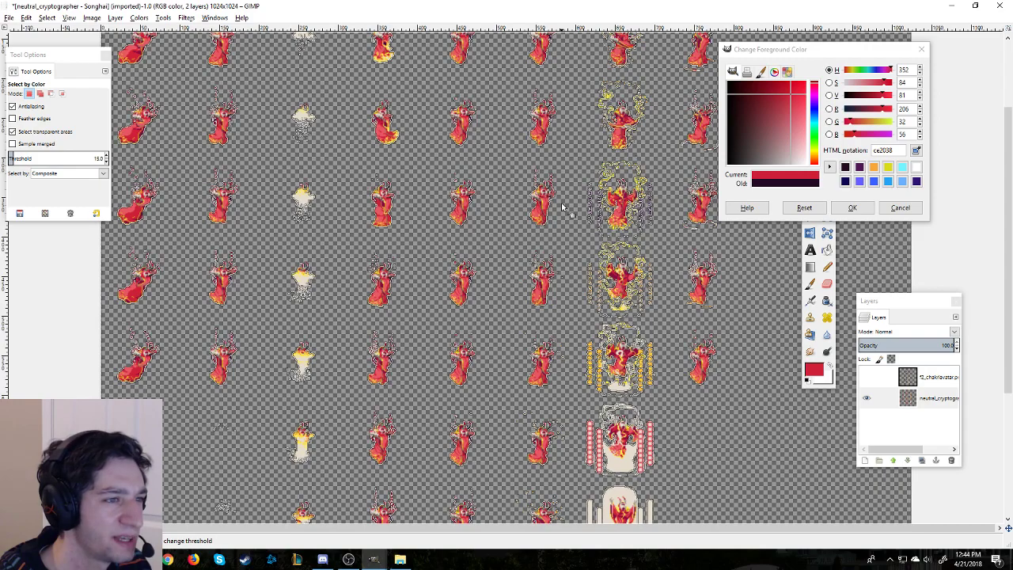
scroll(578, 214, up, 4)
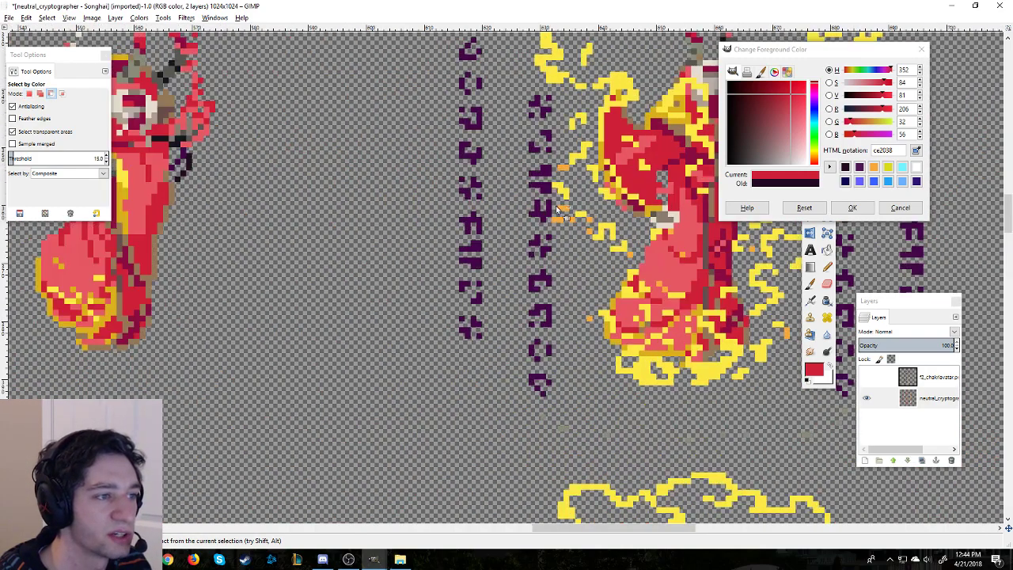
scroll(559, 215, up, 3)
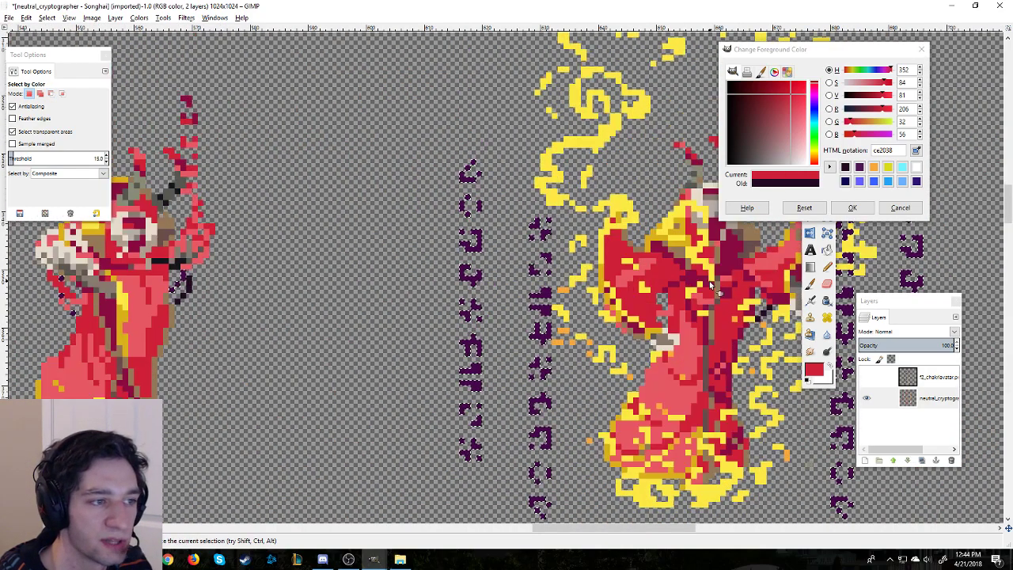
Step: Sample the orange spark color, darken it to 885d20 and fill the selected rune pixels with it
click(916, 152)
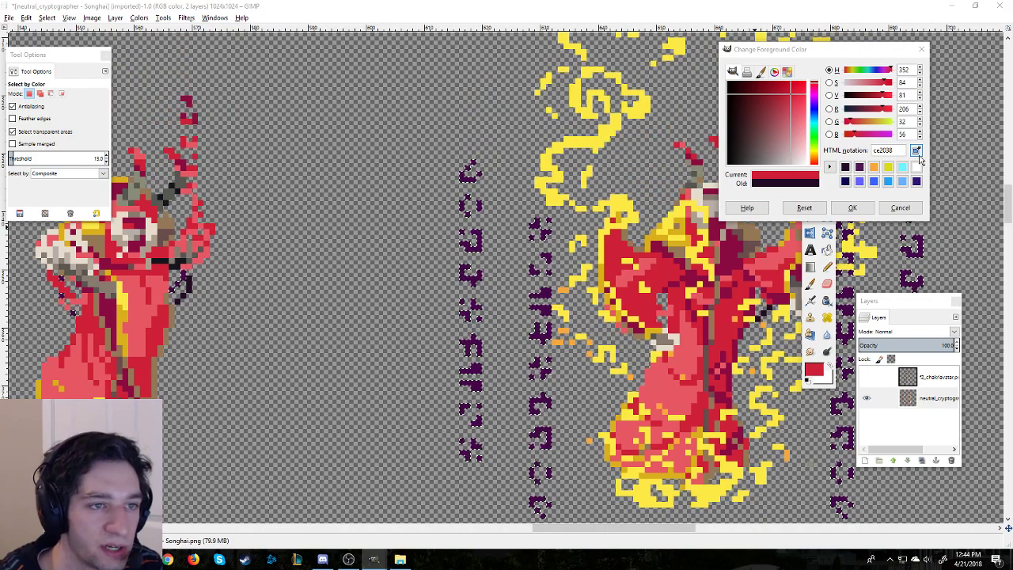
click(568, 328)
drag(883, 95, 871, 95)
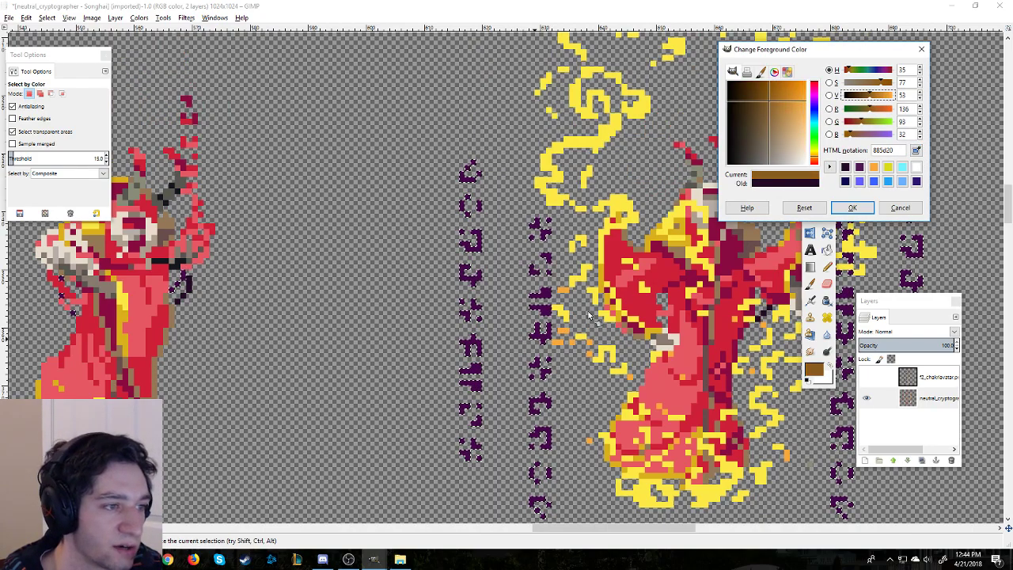
click(851, 207)
drag(556, 303, 557, 305)
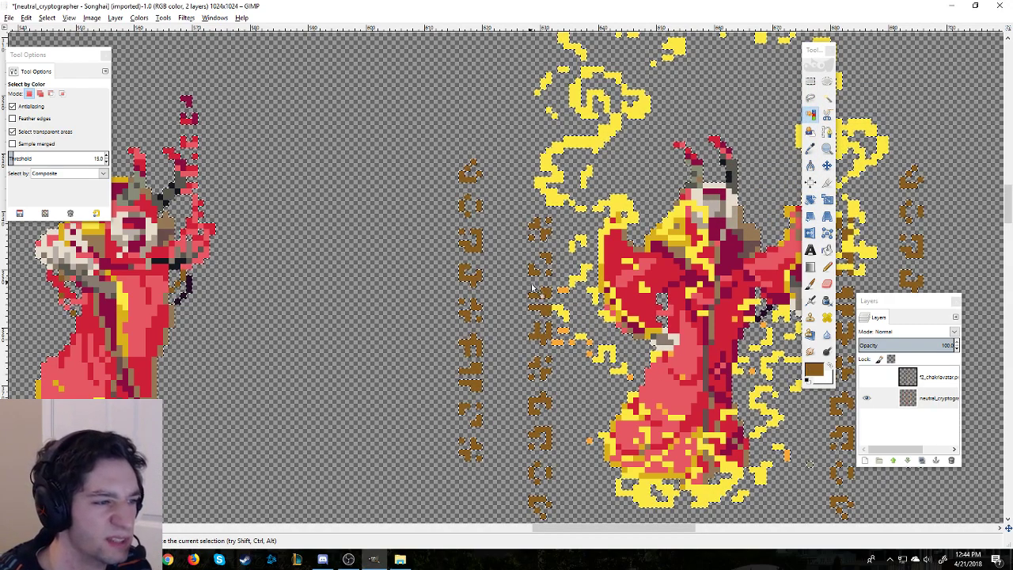
Step: Change the foreground color to the burnt orange b84e1b and fill the selected rune pixels with it
click(820, 369)
drag(870, 96, 865, 155)
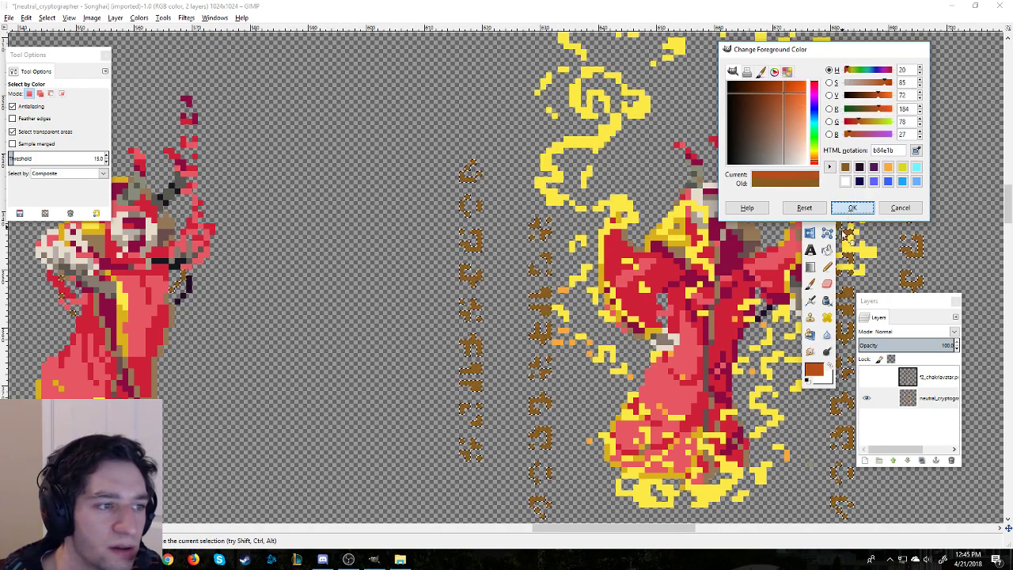
click(853, 207)
drag(814, 369, 554, 298)
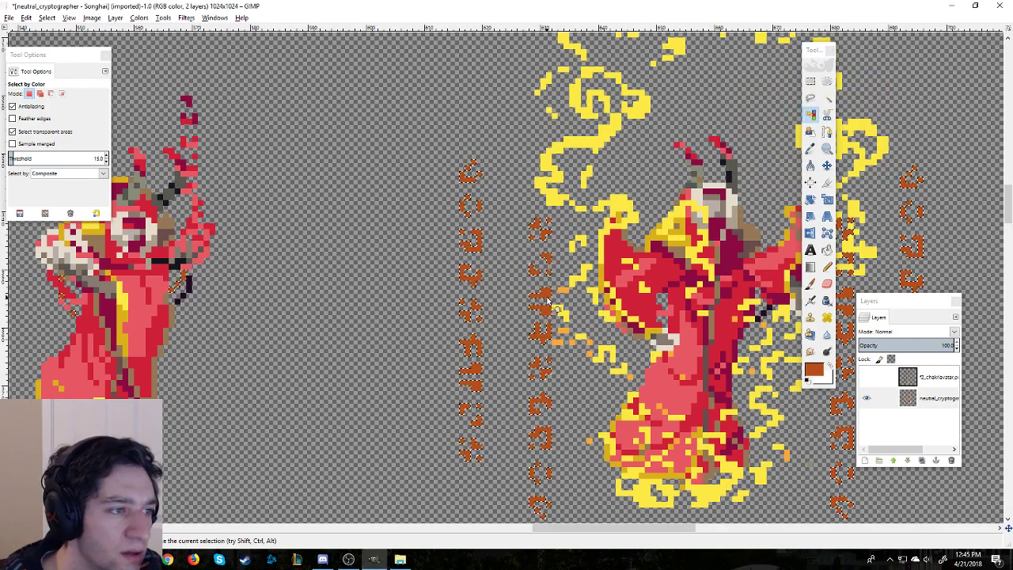
Step: Examine the recolored frames across the sheet for shades that still need changing
scroll(355, 267, down, 7)
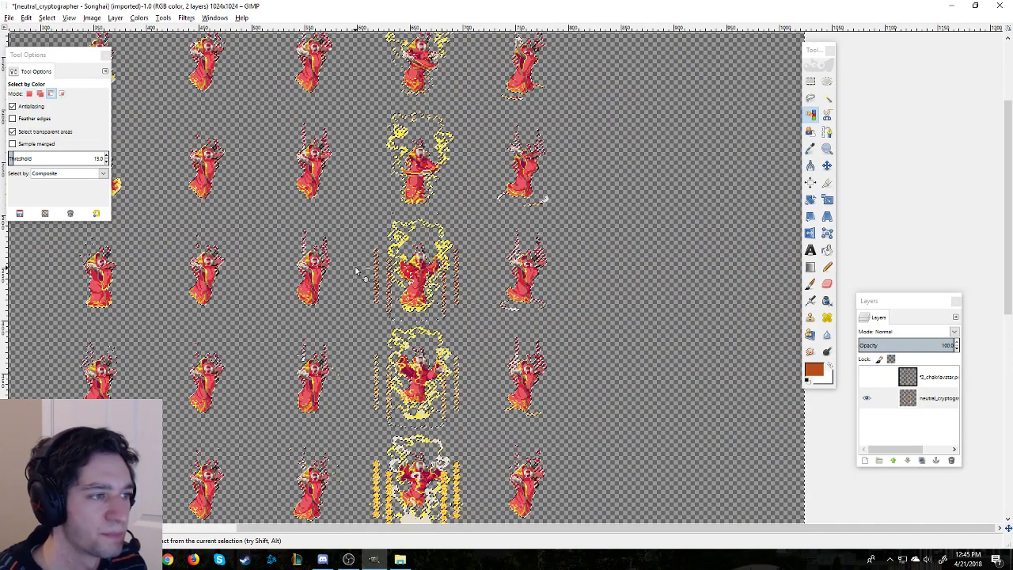
scroll(436, 269, up, 4)
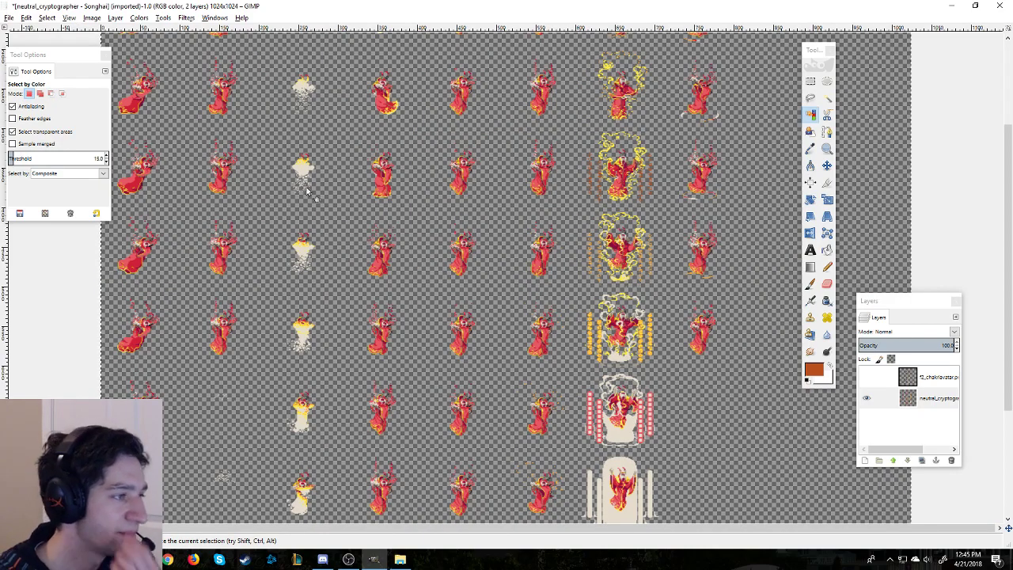
scroll(477, 179, up, 1)
scroll(477, 178, up, 3)
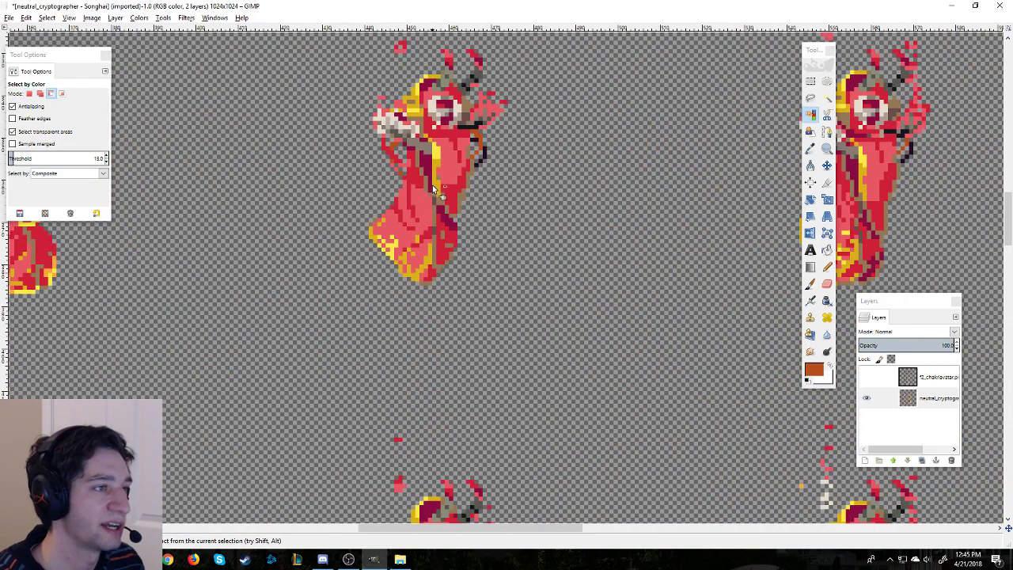
scroll(508, 158, down, 1)
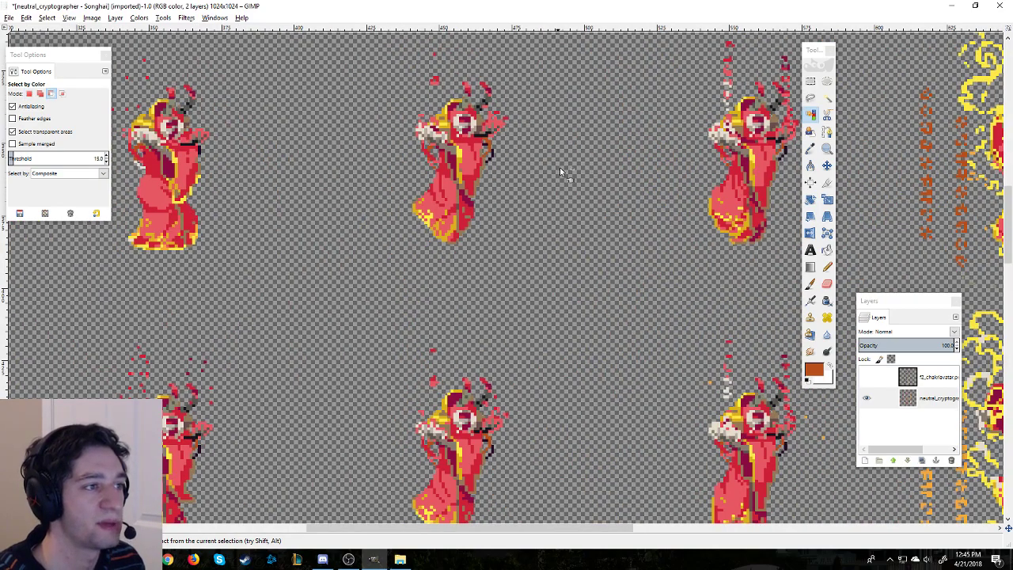
scroll(559, 168, down, 4)
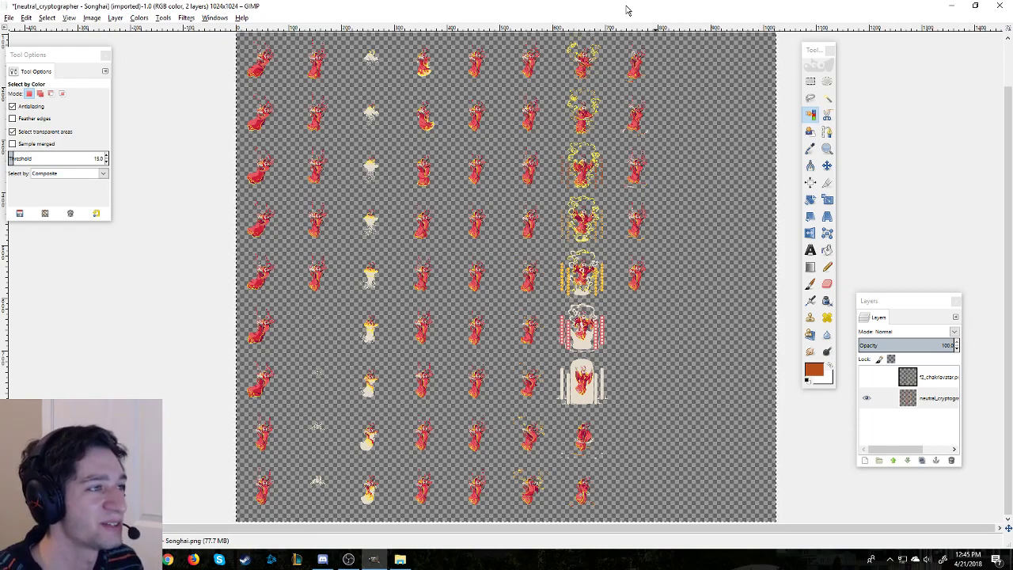
Step: Select the near-black pixels around the horn and arm by color and fill them with the sampled horn gray adjusted to 7d645e
key(ctrl)
scroll(545, 125, up, 6)
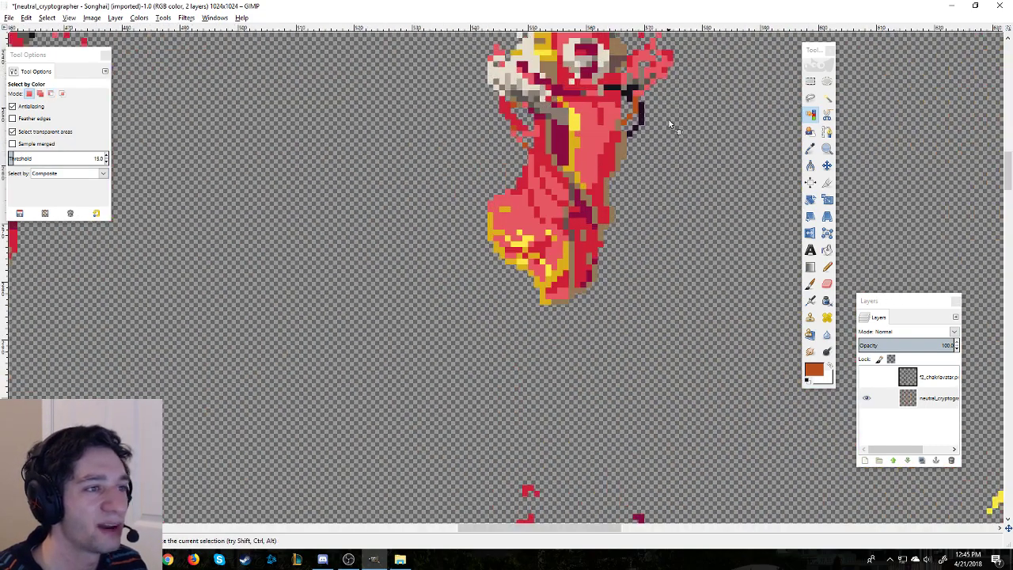
scroll(618, 336, up, 1)
scroll(701, 273, down, 3)
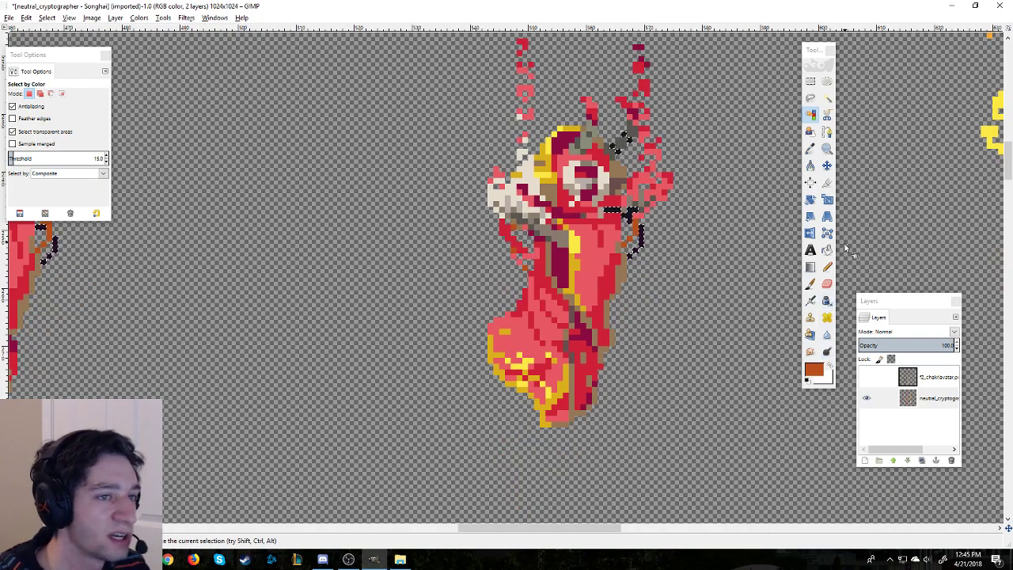
click(813, 369)
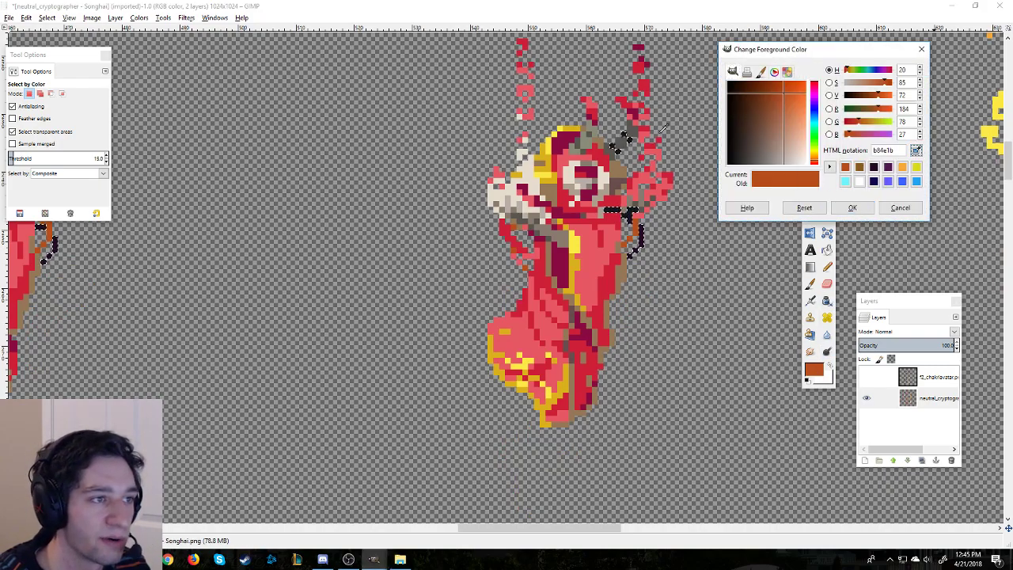
click(639, 124)
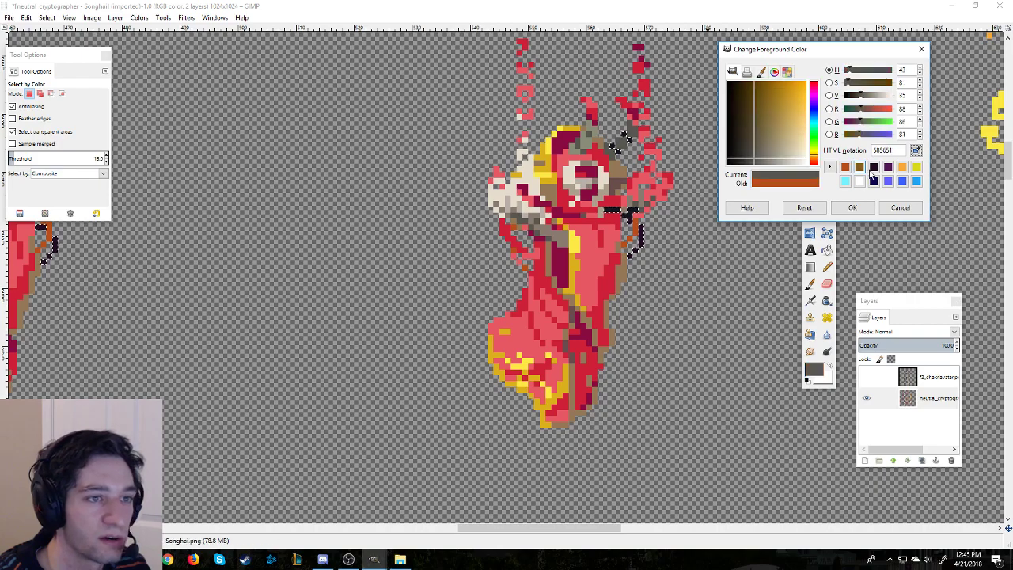
click(871, 98)
drag(872, 98, 863, 98)
click(869, 111)
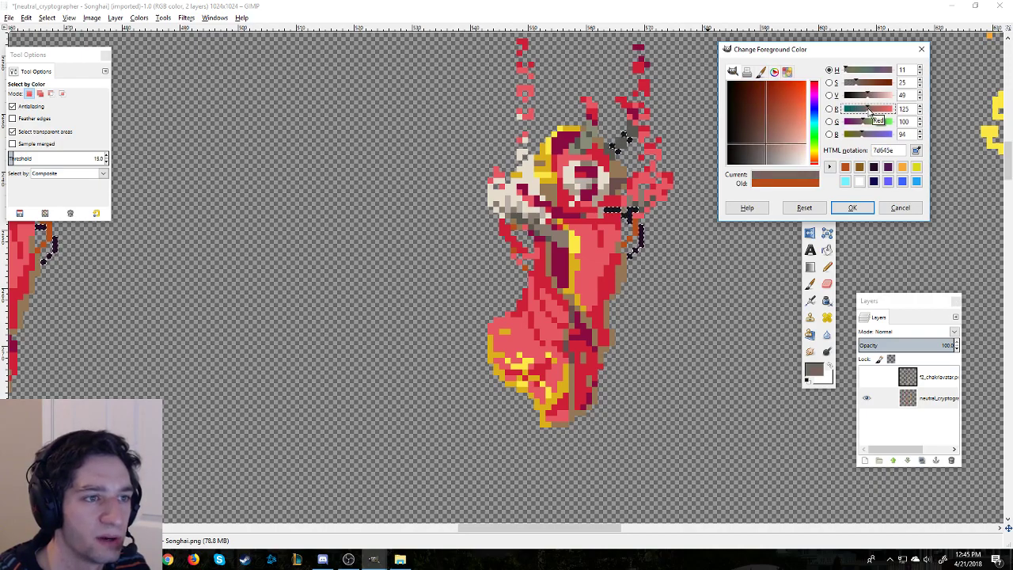
click(854, 208)
drag(814, 369, 738, 276)
click(727, 125)
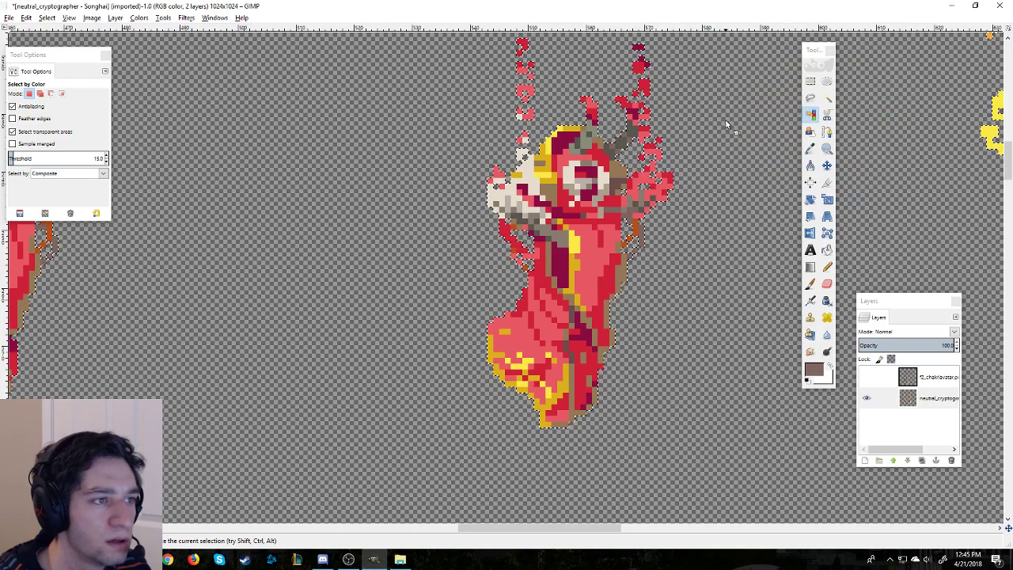
Step: Examine the frames across the sheet, then the head and horn of a single frame, for remaining unsuitable shades
ctrl+scroll(712, 156, down, 3)
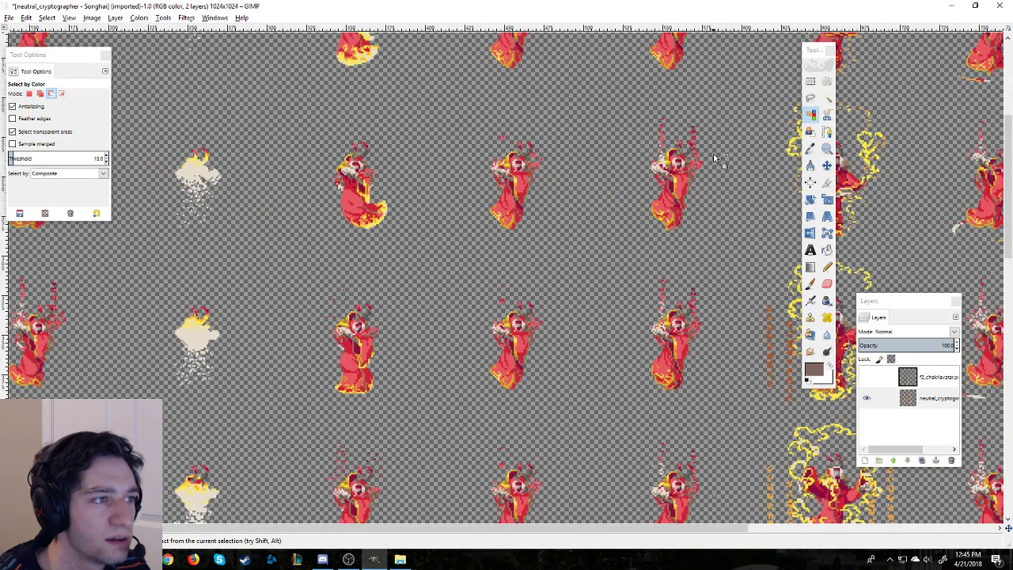
ctrl+scroll(738, 194, down, 2)
ctrl+scroll(611, 158, up, 2)
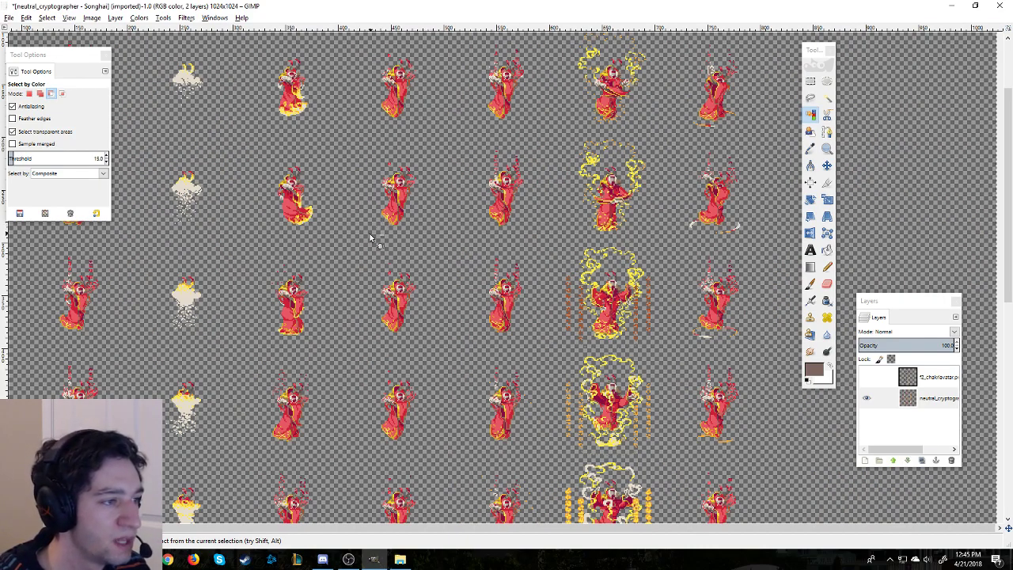
ctrl+scroll(368, 240, up, 3)
ctrl+scroll(457, 223, down, 4)
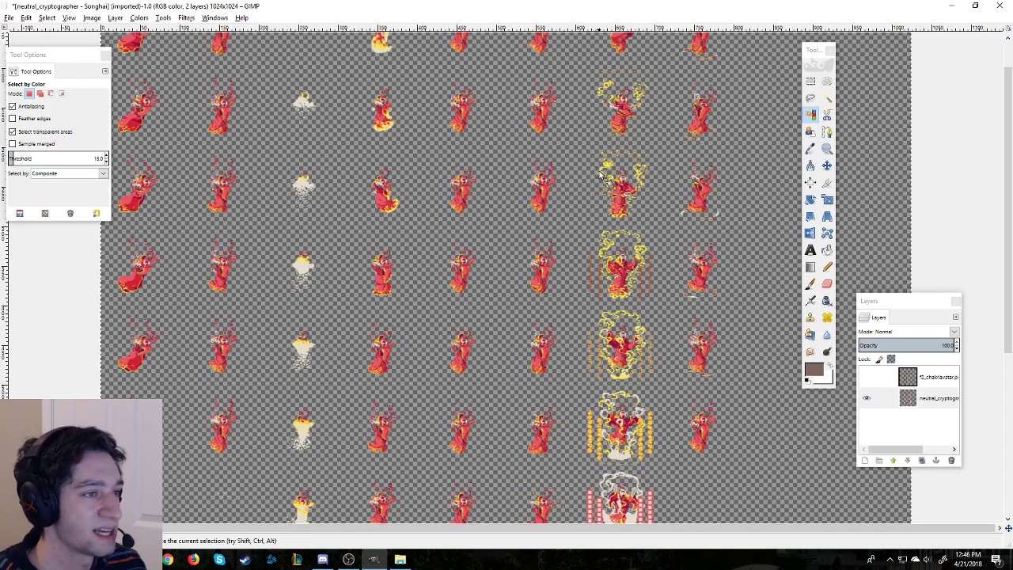
ctrl+scroll(586, 183, up, 5)
ctrl+scroll(564, 187, down, 3)
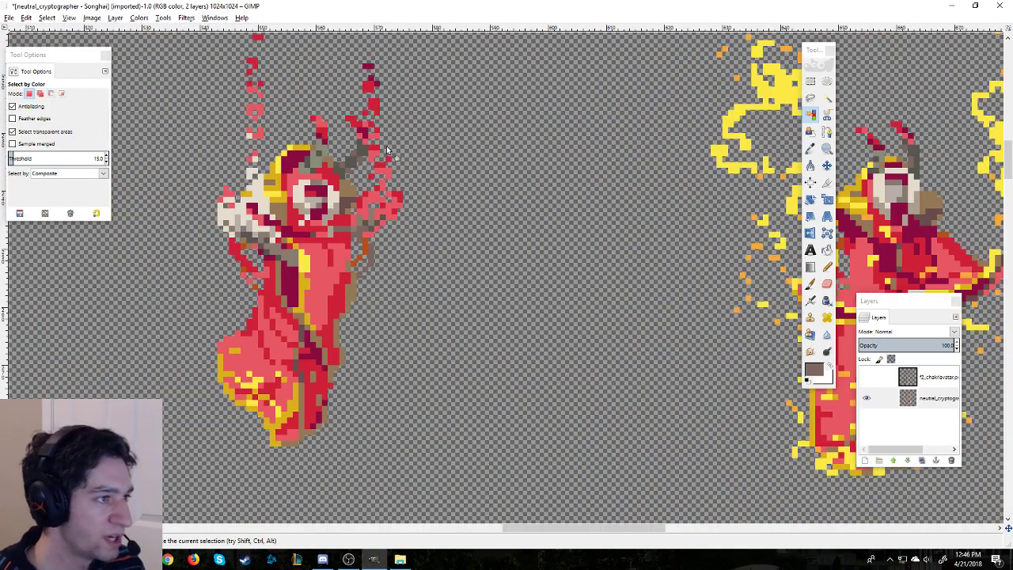
scroll(499, 527, left, 5)
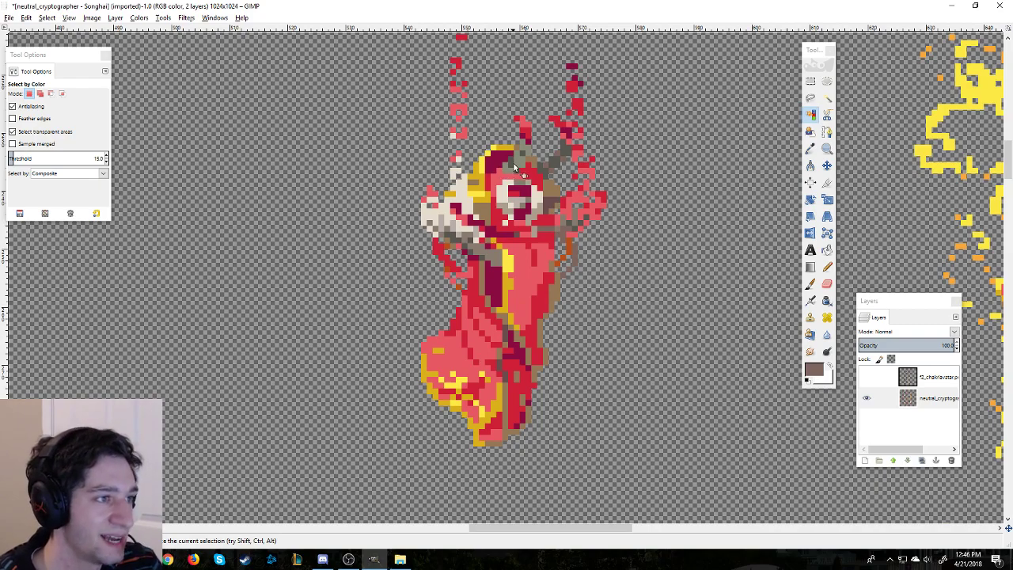
Step: Try selecting the gray-green at the base of the horn by color with a raised threshold
click(414, 164)
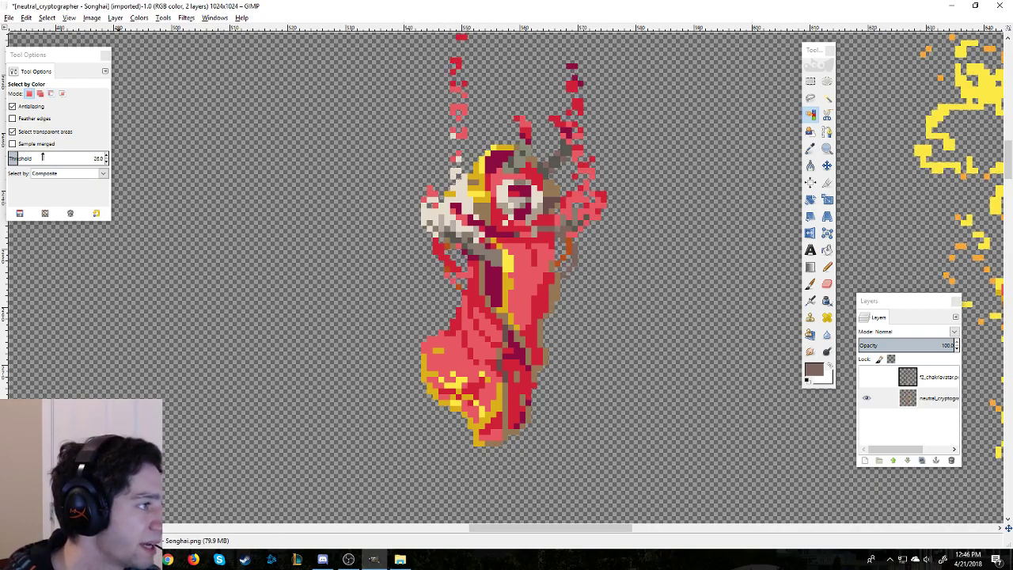
click(511, 170)
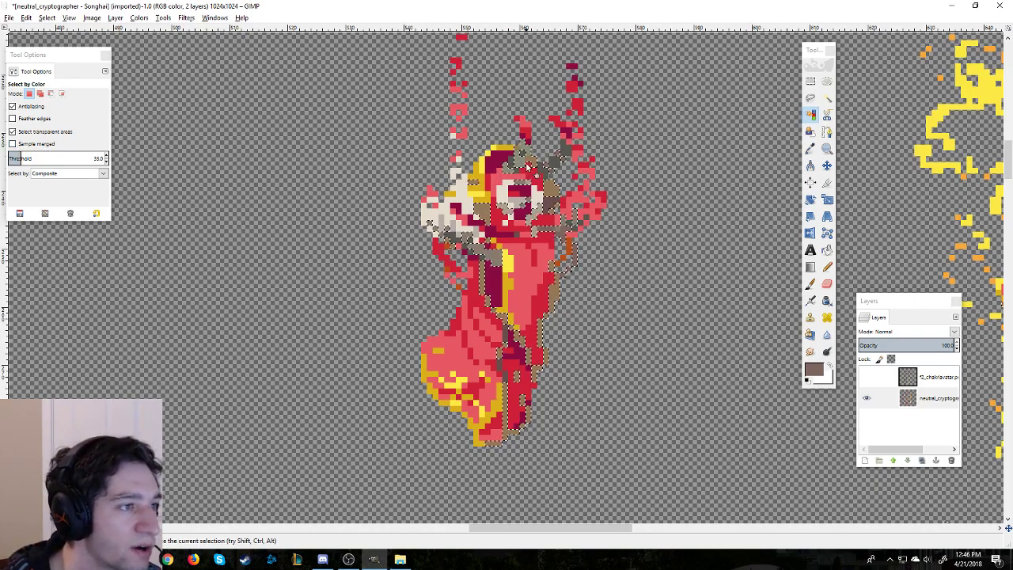
scroll(528, 168, up, 5)
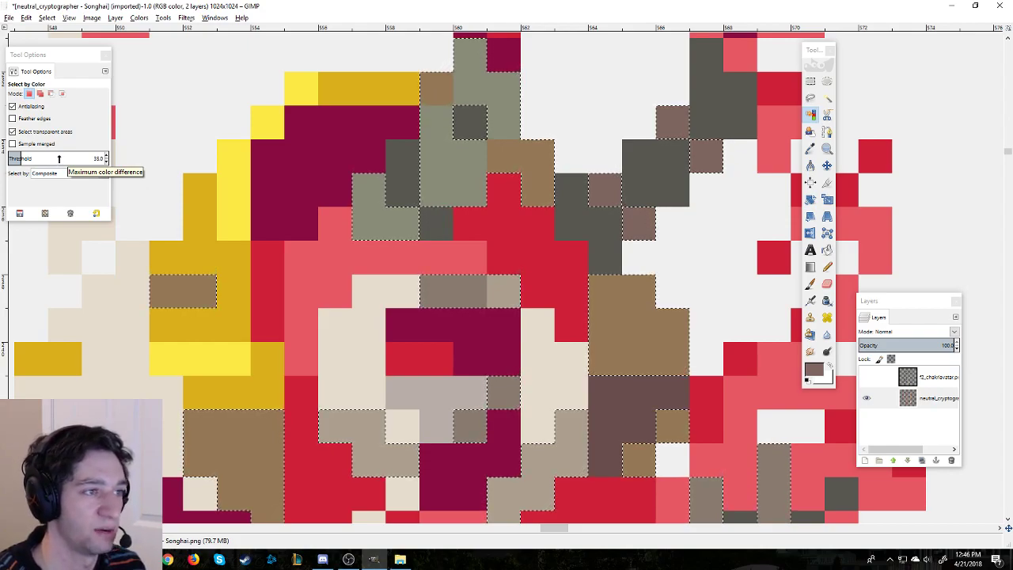
Step: Lower the selection threshold to 15 and select the gray-green pixels at the base of the horn by color
scroll(40, 159, down, 1)
scroll(41, 158, down, 5)
scroll(41, 159, down, 3)
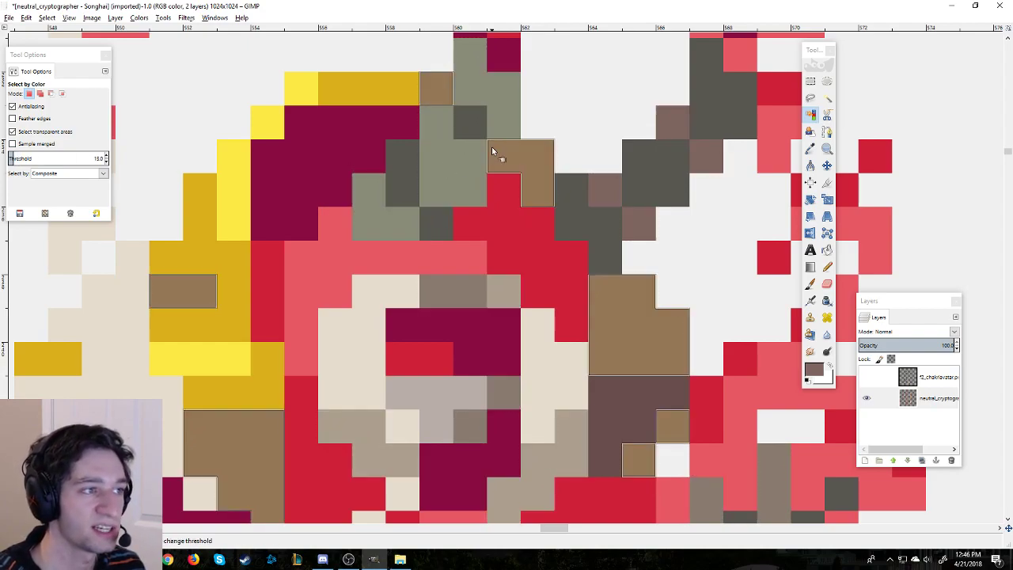
click(455, 165)
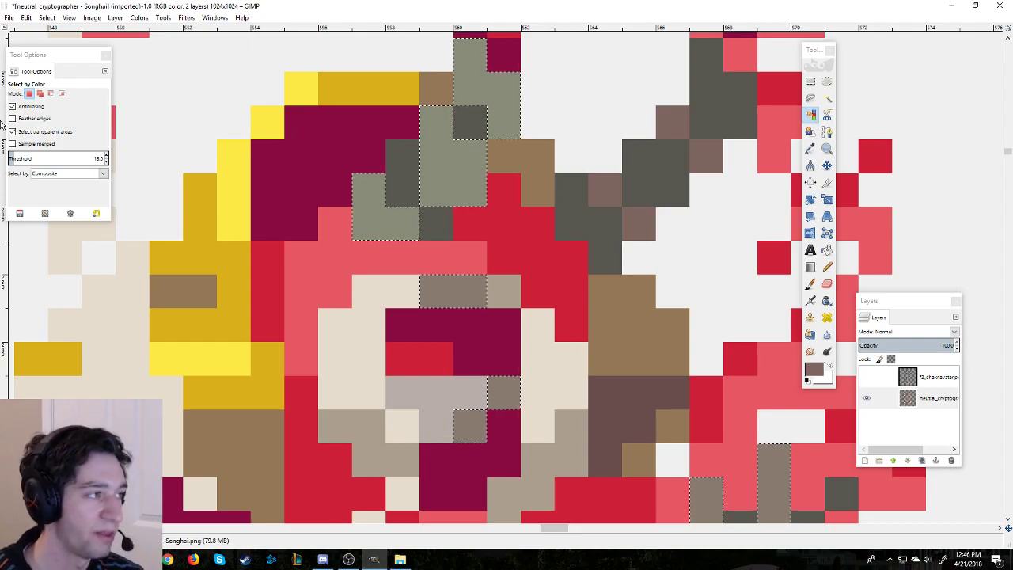
Step: Lower the selection threshold to 3 and select only the gray-green pixels at the base of the horn by color
scroll(39, 158, down, 1)
scroll(38, 159, down, 4)
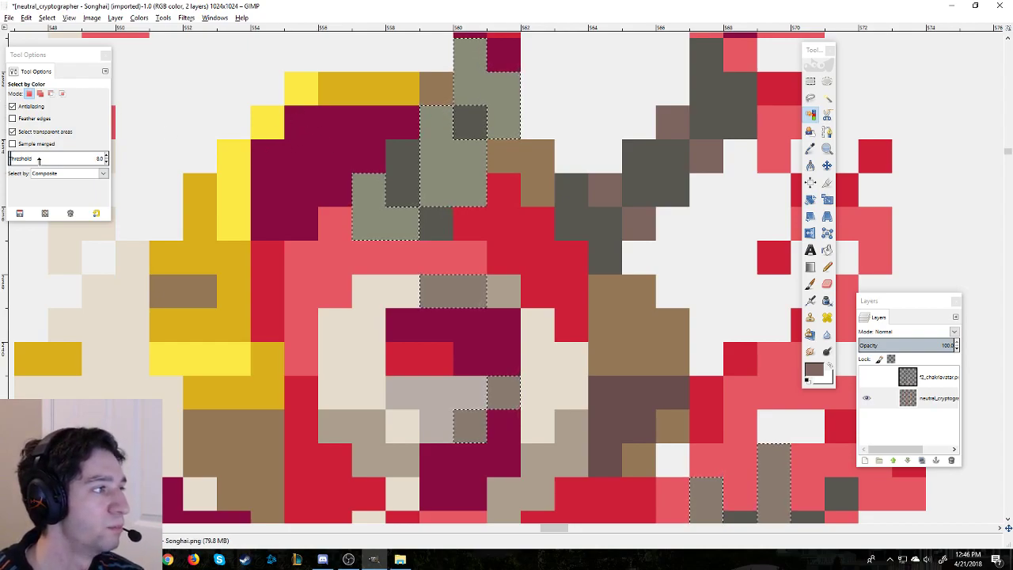
scroll(39, 158, down, 1)
scroll(39, 158, down, 1)
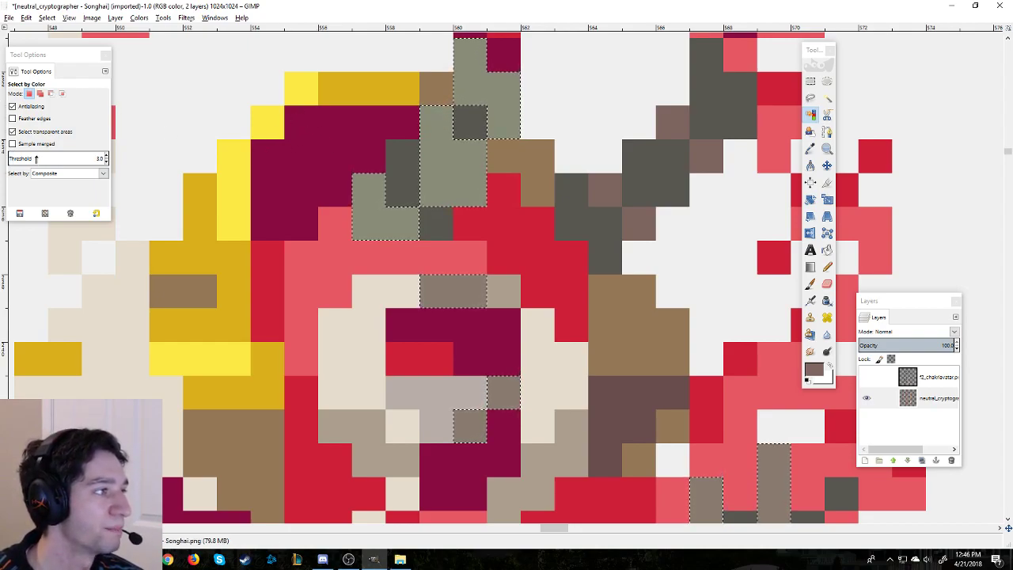
click(427, 163)
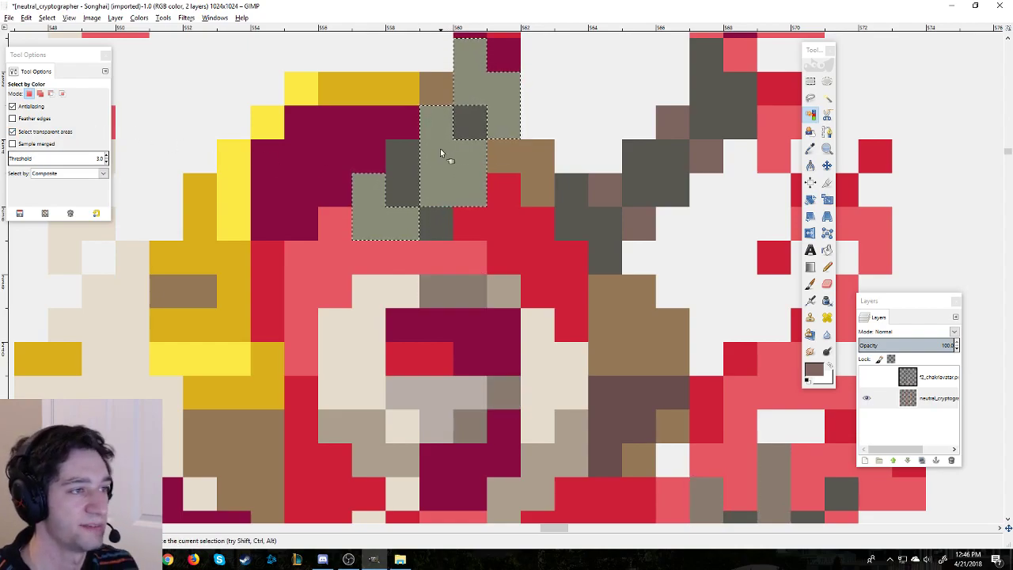
Step: Delete the chakriavatar reference layer and overwrite neutral_cryptographer - Songhai.png with the recolored sheet
scroll(438, 145, down, 4)
scroll(423, 158, down, 5)
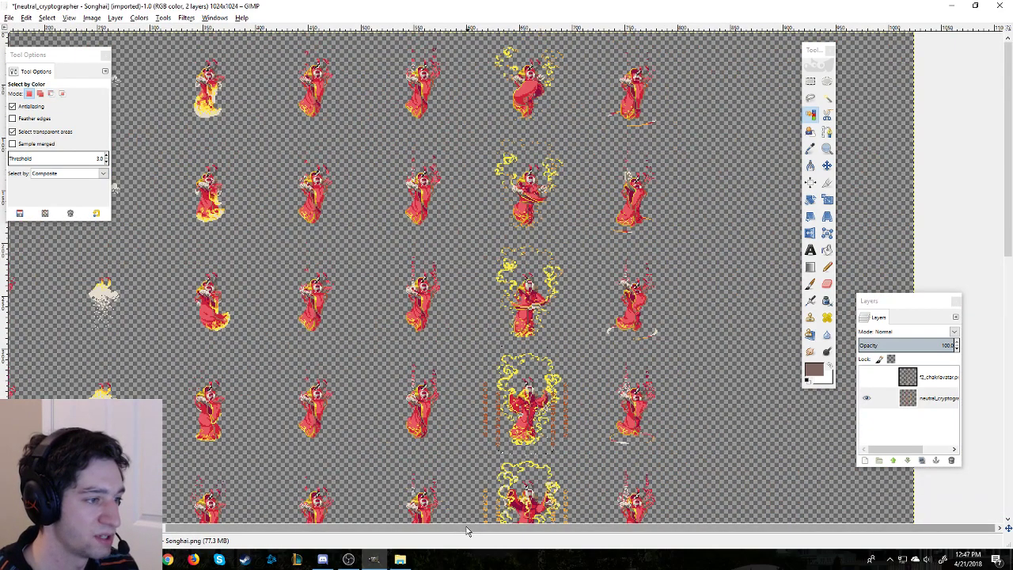
scroll(467, 526, left, 3)
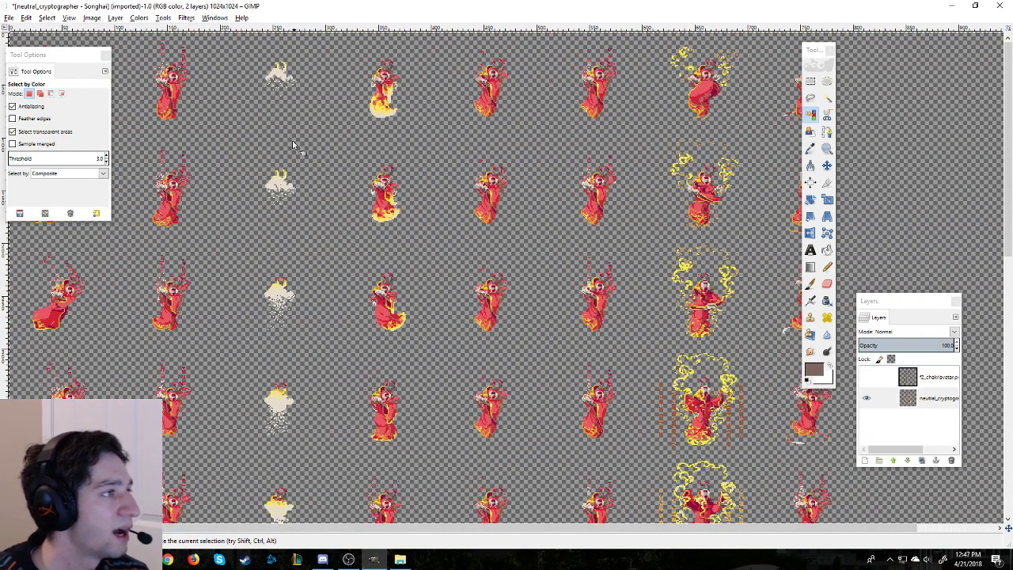
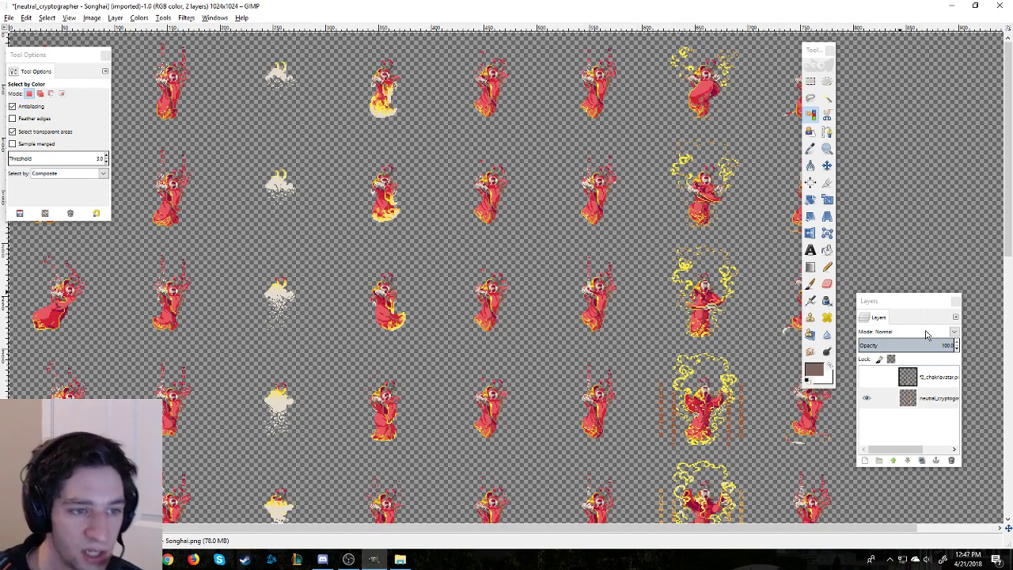
right_click(936, 379)
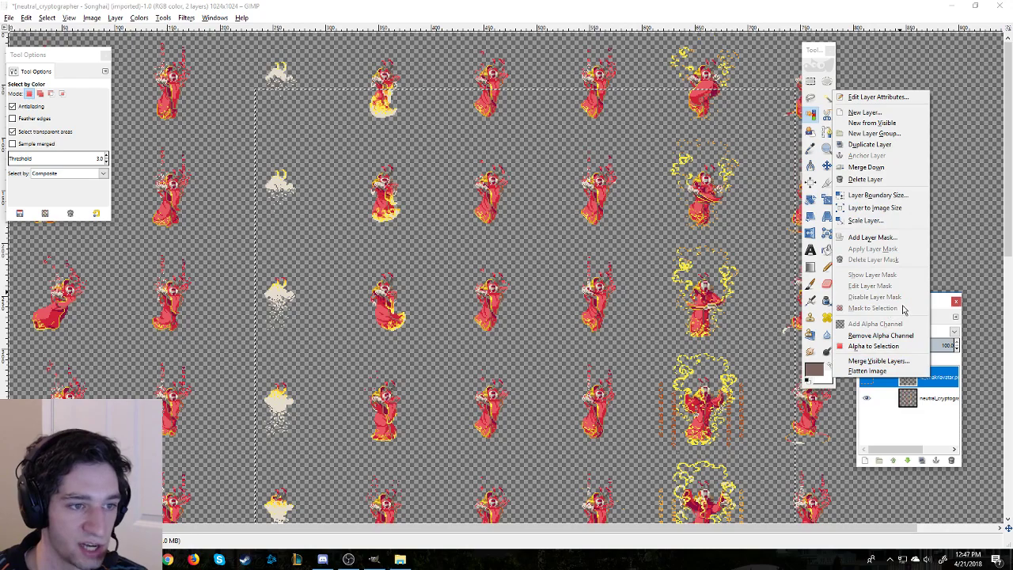
click(880, 180)
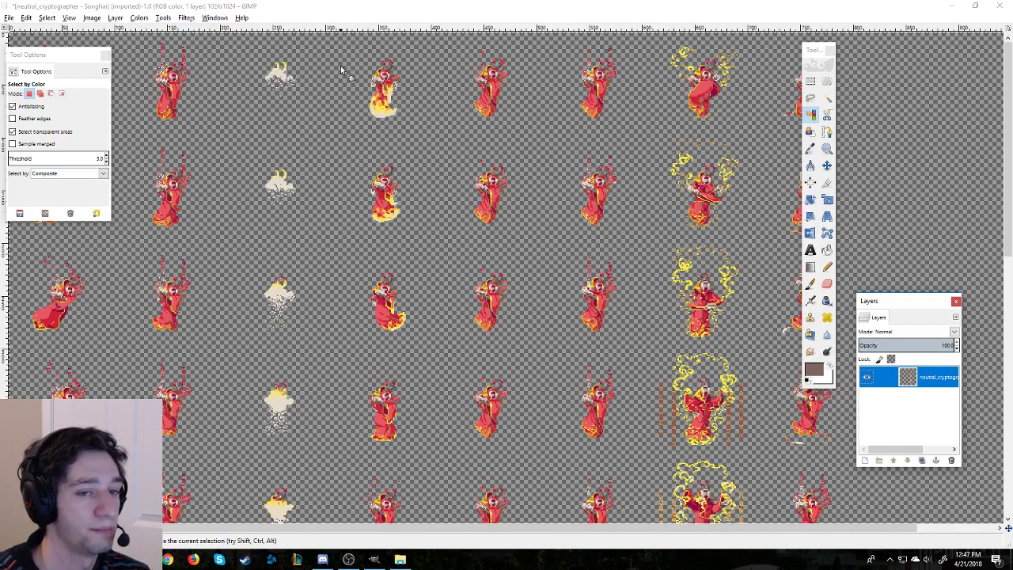
click(11, 14)
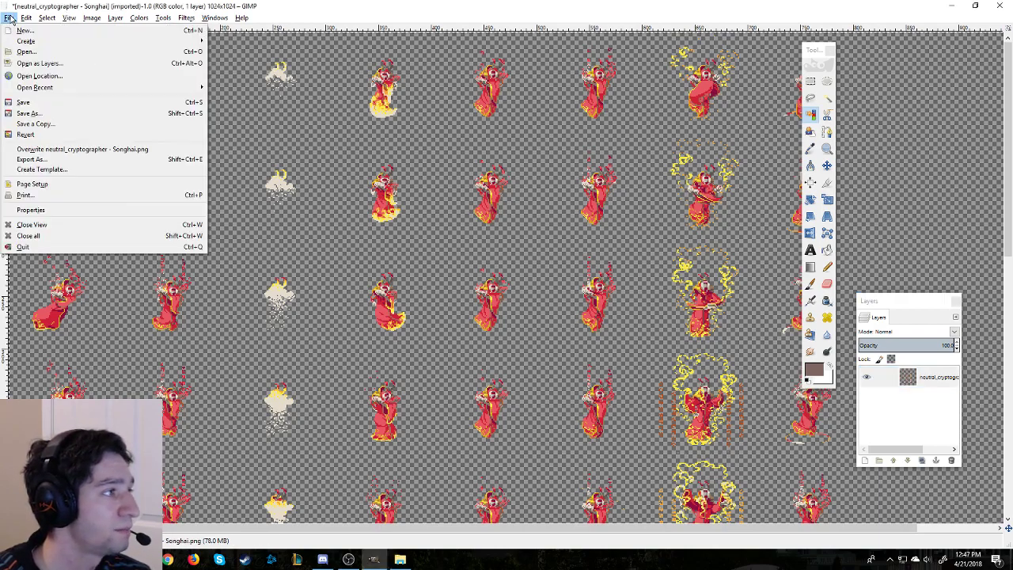
click(94, 150)
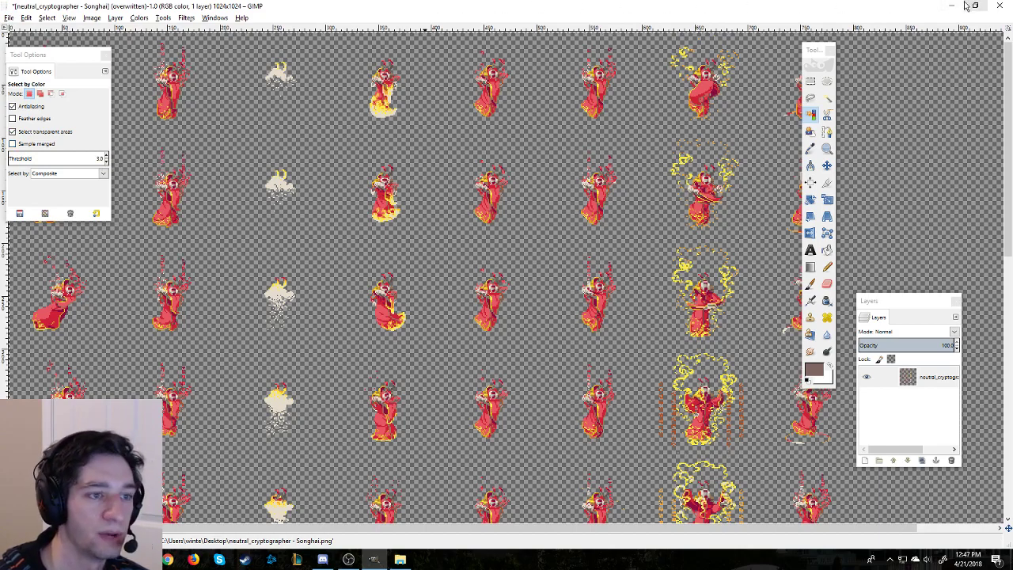
Step: Close the sprite sheet image, discarding the unsaved project changes, and quit GIMP
right_click(383, 559)
click(385, 537)
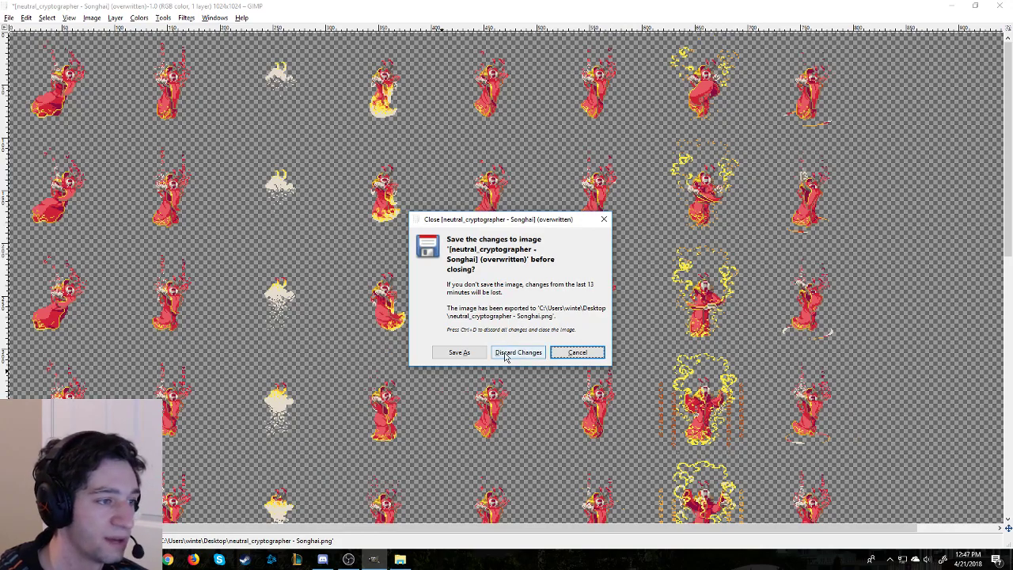
click(507, 353)
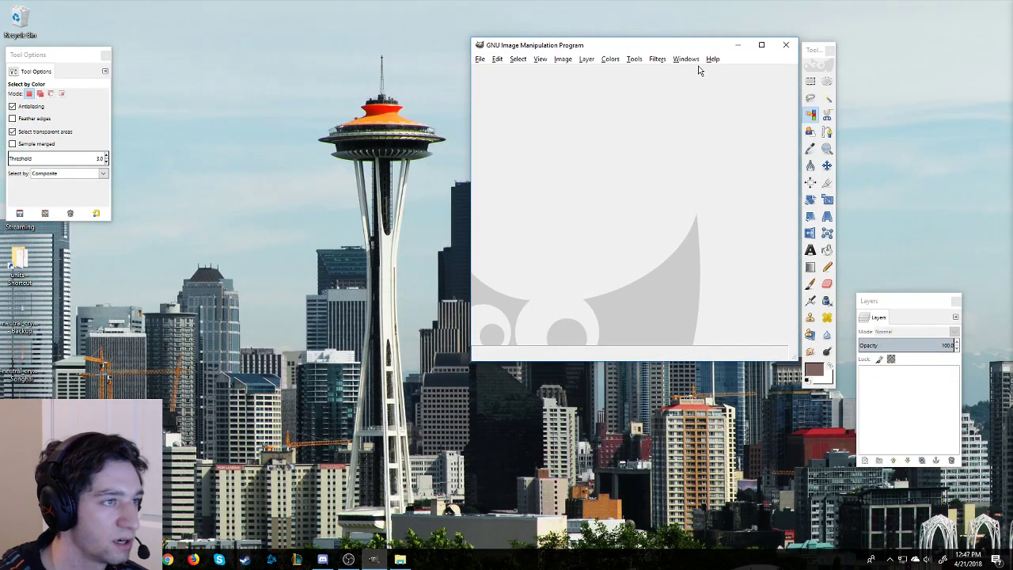
click(786, 45)
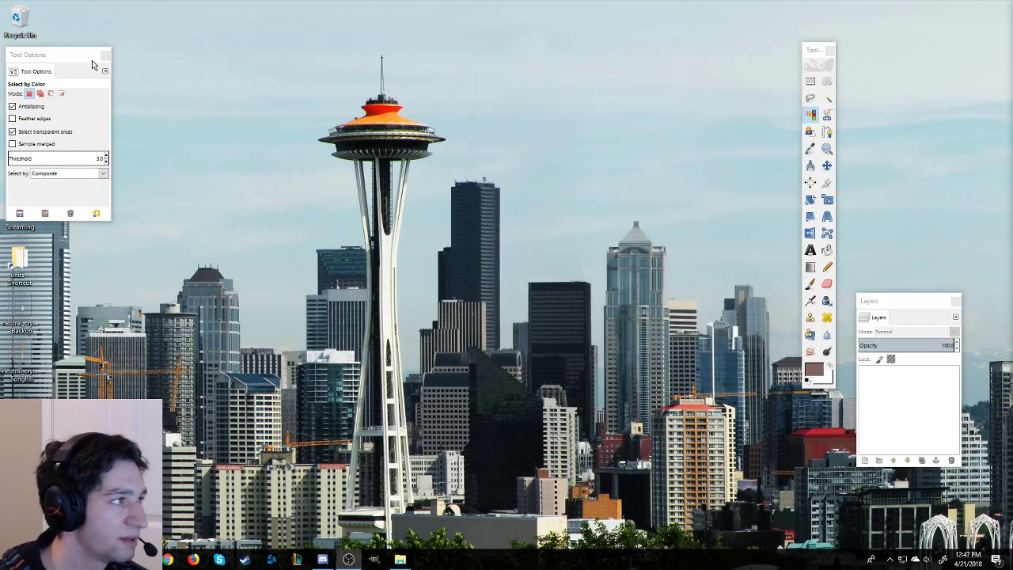
Step: Open the backup sheet from the desktop in Photos, compare it with the Songhai version, and close the viewer
click(34, 362)
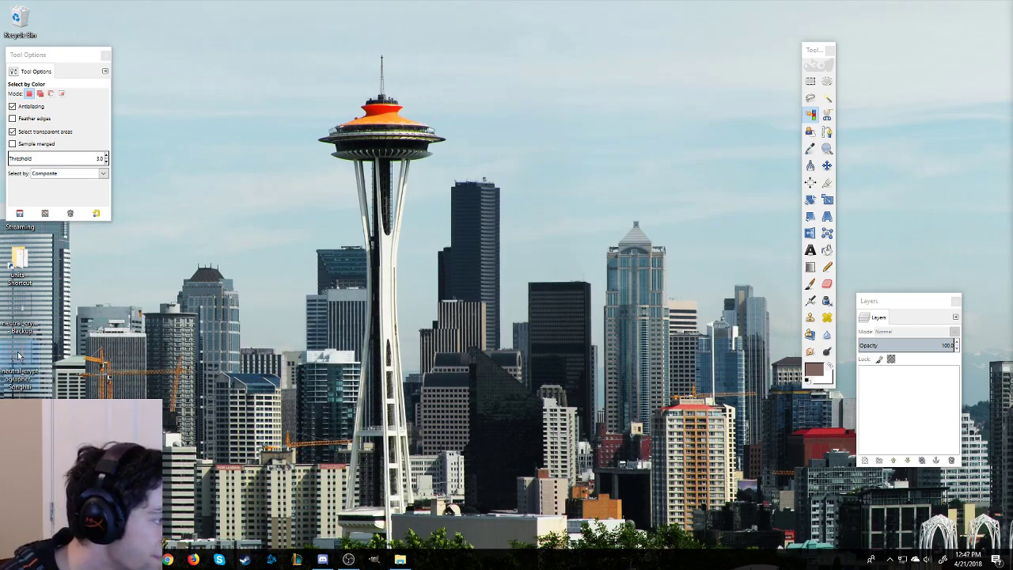
double_click(32, 311)
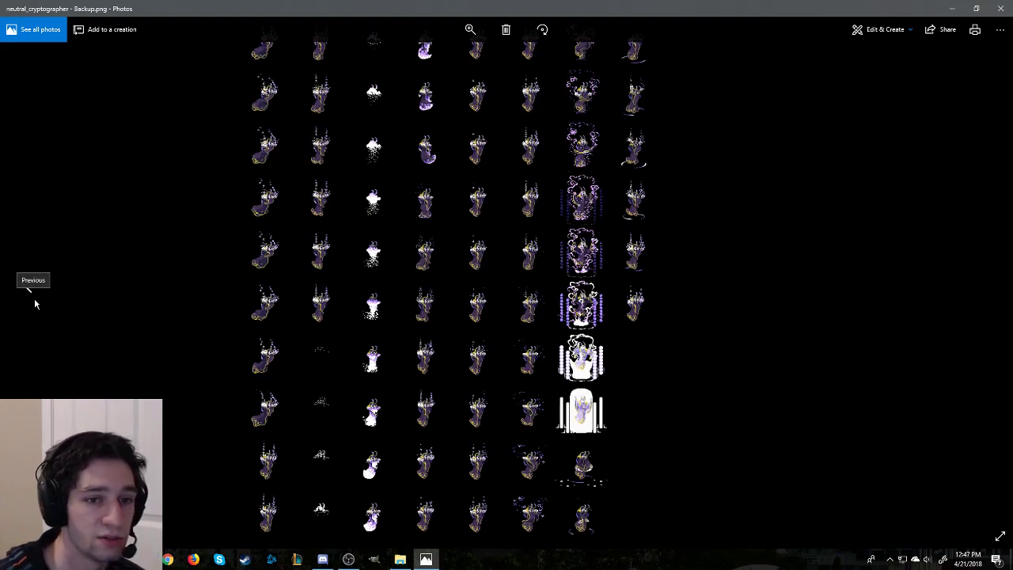
click(34, 299)
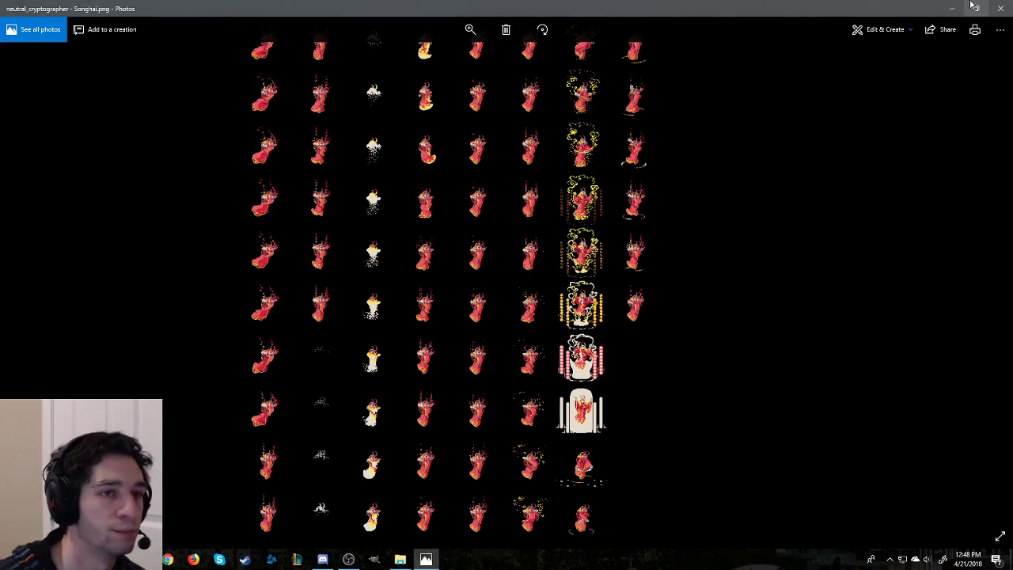
click(1001, 8)
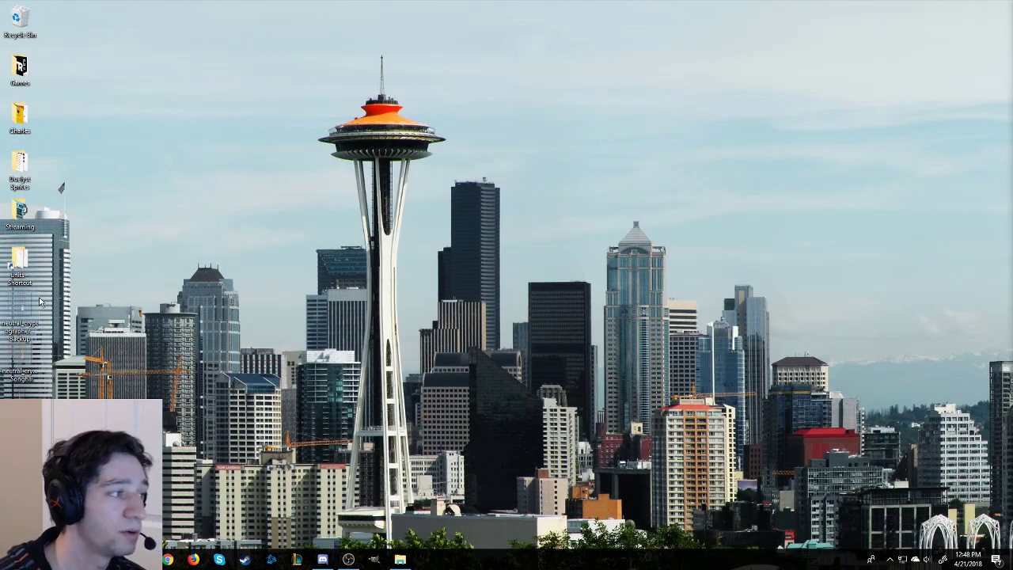
Step: Create a new desktop folder named Backup Art
right_click(57, 258)
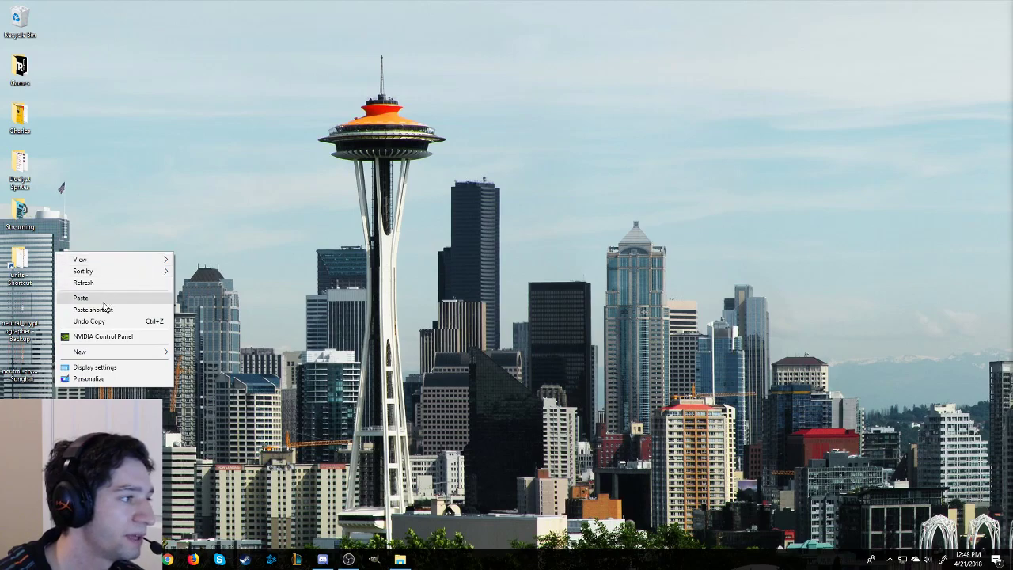
mouse_move(107, 352)
click(289, 353)
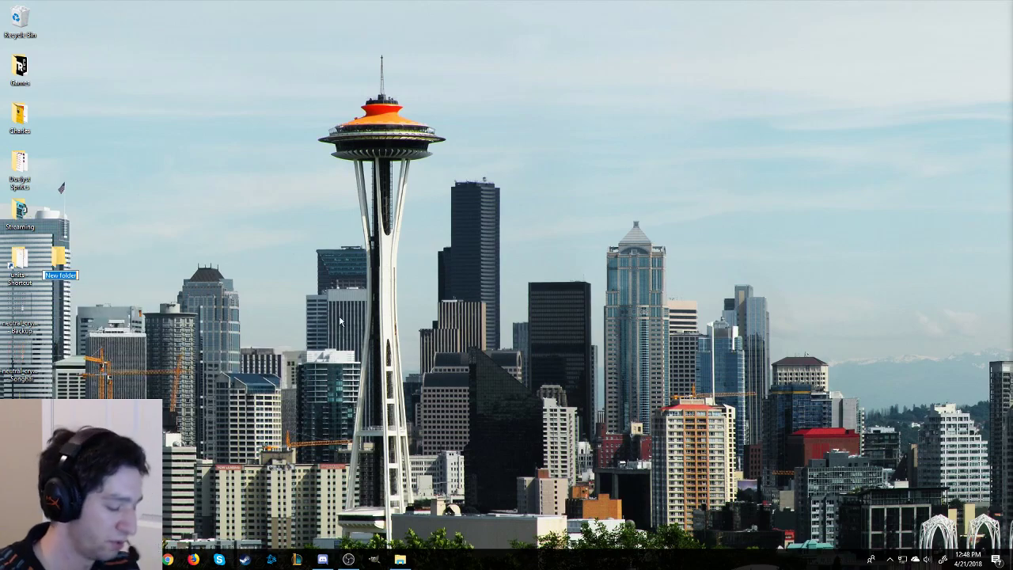
text(Backup Art)
click(956, 47)
drag(693, 2, 507, 131)
Step: Create a second desktop folder named Reskins beside Backup Art
right_click(72, 256)
click(99, 267)
right_click(99, 266)
mouse_move(183, 362)
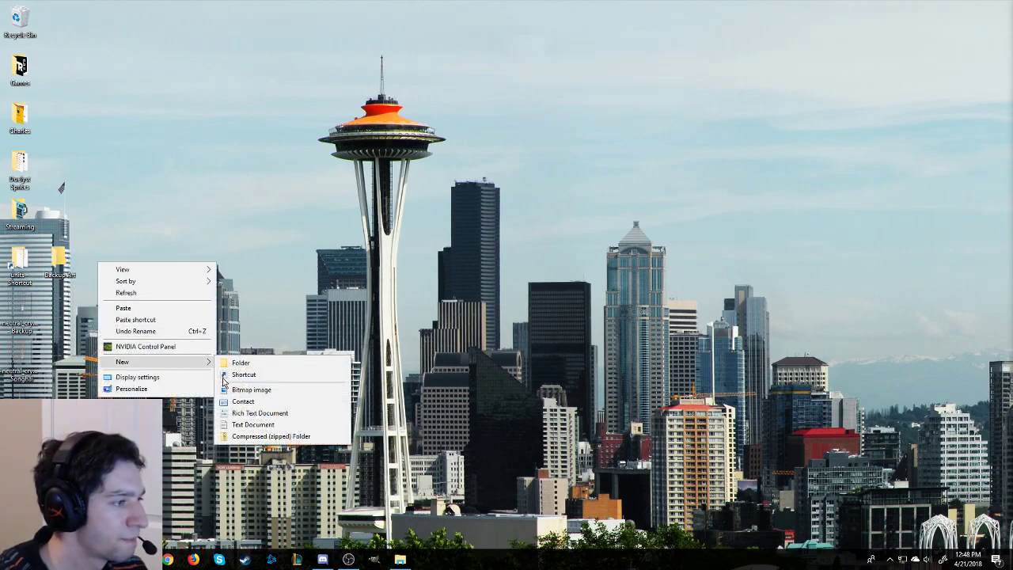
click(239, 365)
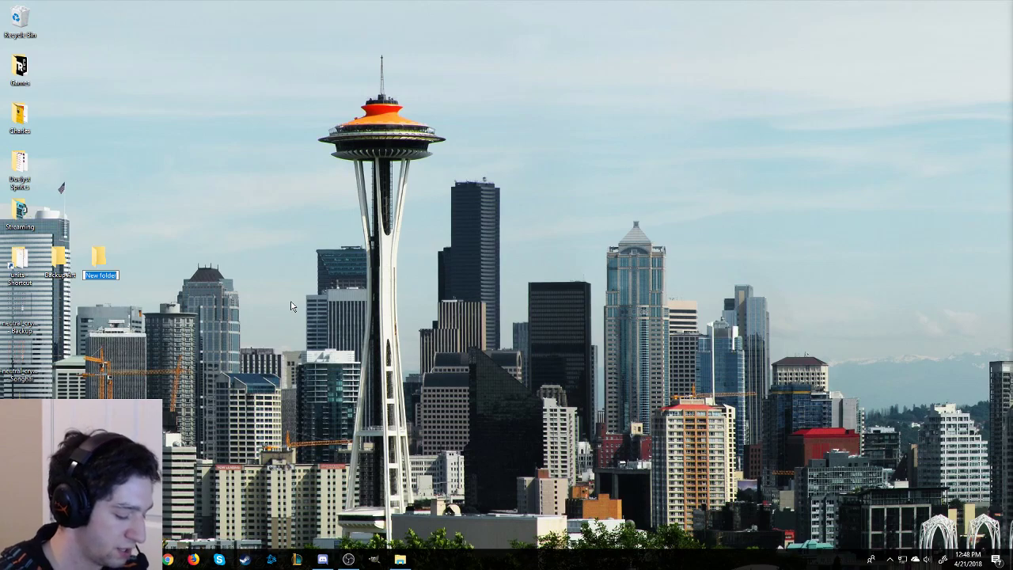
text(Reskins)
key(Return)
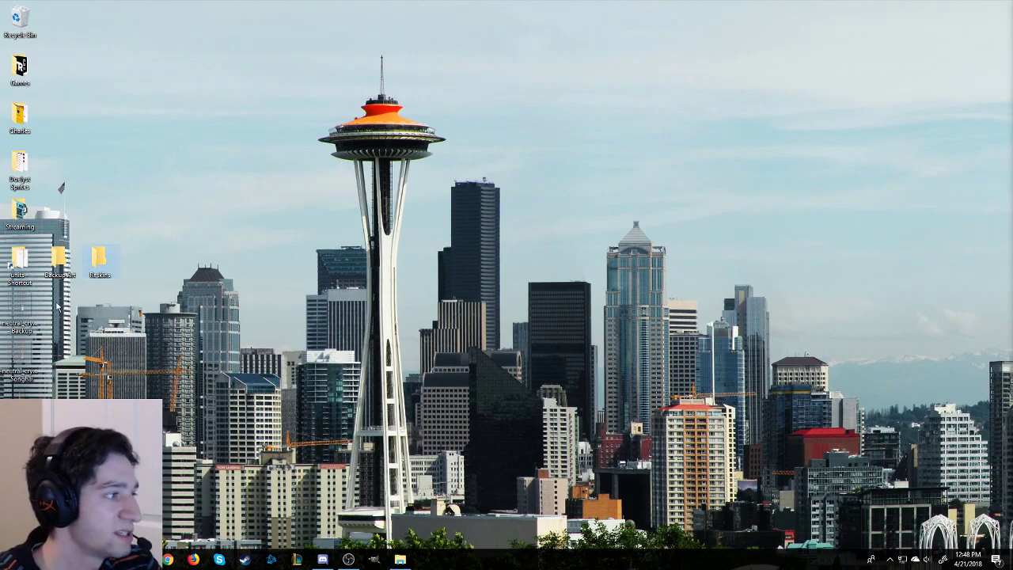
Step: Move the backup sheet into the Backup Art folder and the Songhai sheet into the Reskins folder
drag(28, 314, 96, 258)
drag(98, 260, 16, 364)
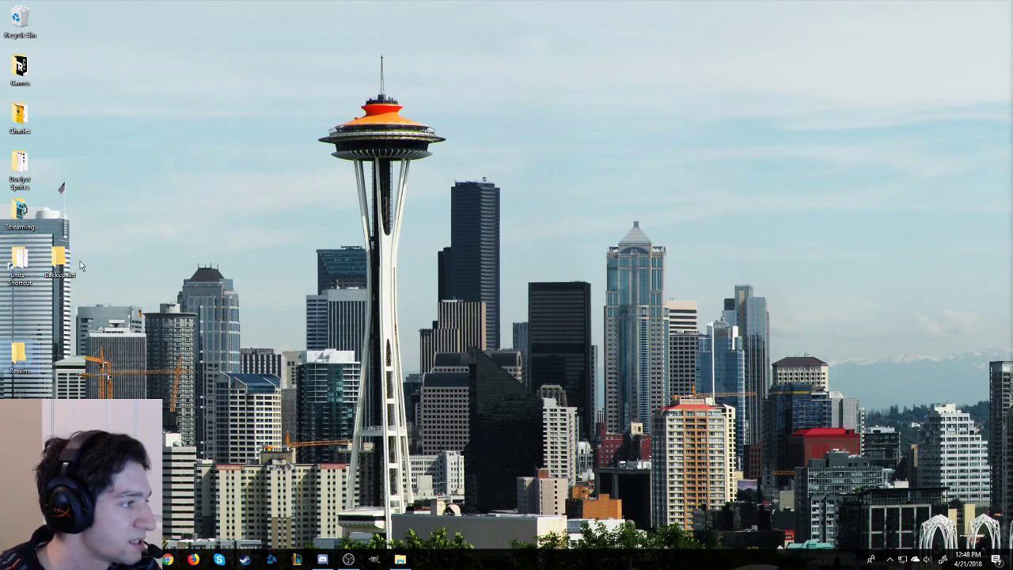
Step: Open the Reskins folder in File Explorer and rename the Songhai sheet as neutral_cryptographer
double_click(6, 368)
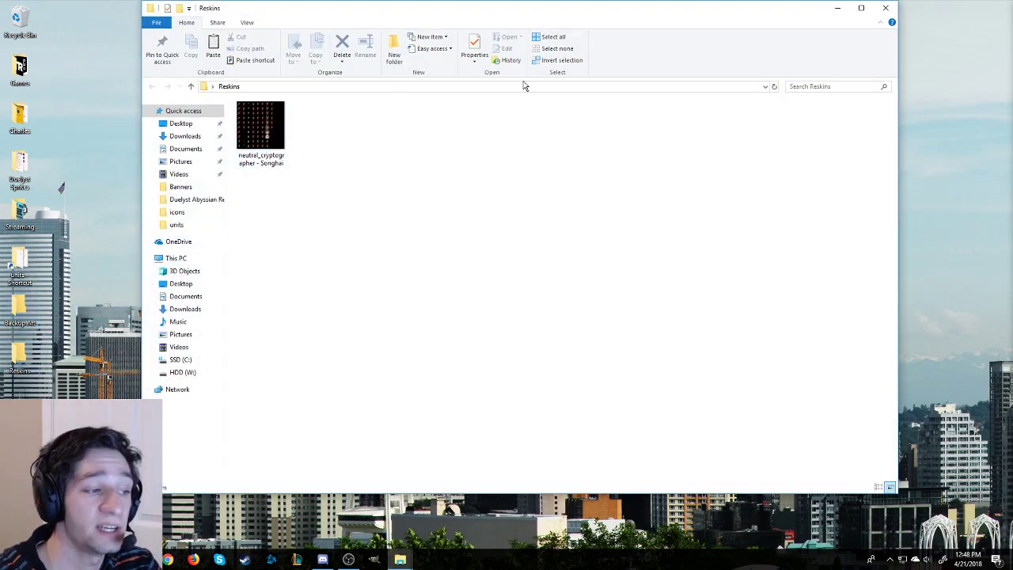
drag(412, 255, 224, 84)
drag(420, 197, 289, 106)
drag(391, 193, 212, 81)
click(418, 178)
click(284, 167)
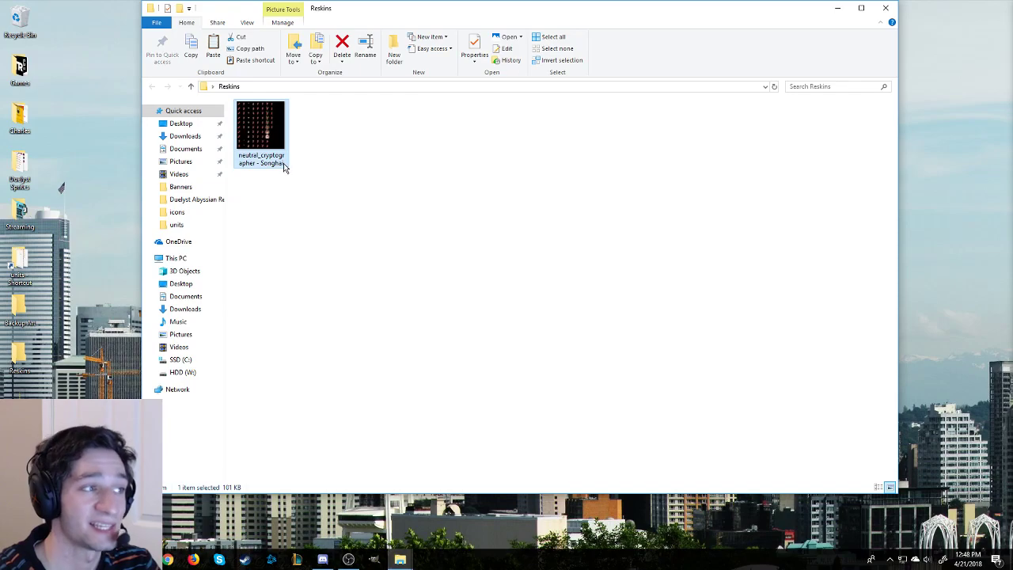
click(281, 165)
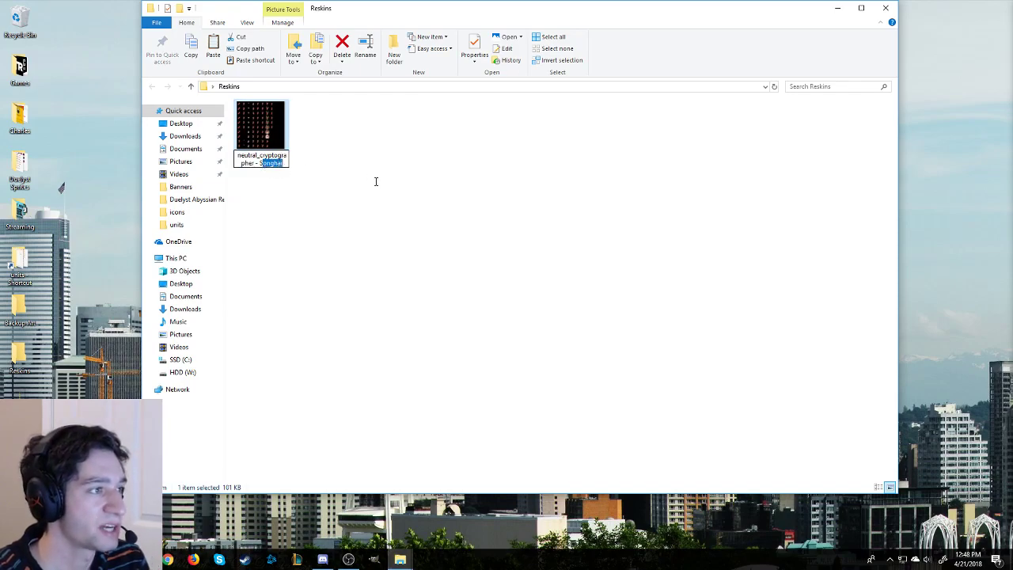
key(BackSpace)
key(BackSpace)
key(BackSpace)
key(BackSpace)
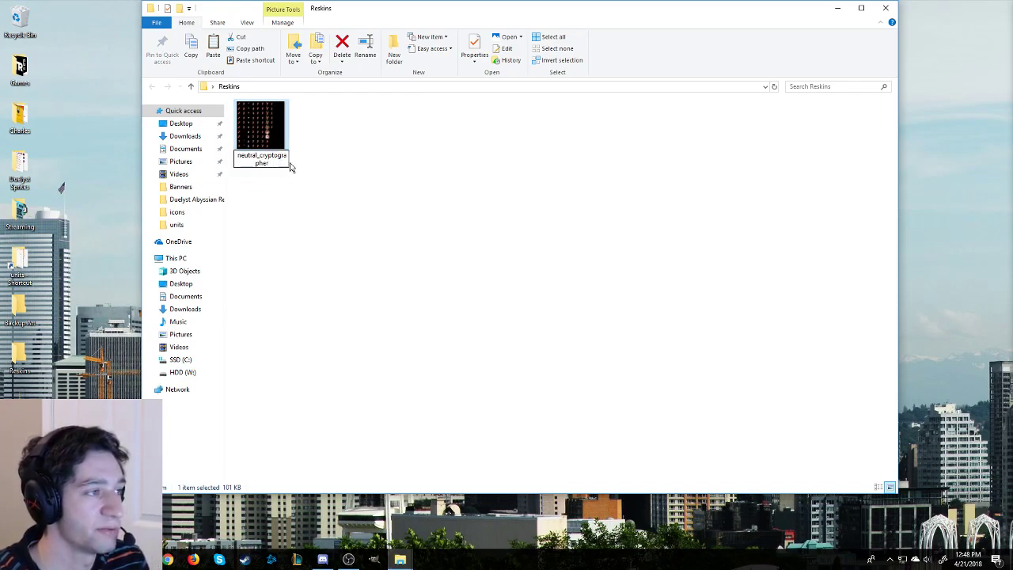
key(Return)
Step: Bring up the Duelyst units folder window and arrange it side by side with a narrowed Reskins window
click(328, 145)
drag(521, 16, 434, 43)
drag(373, 261, 174, 136)
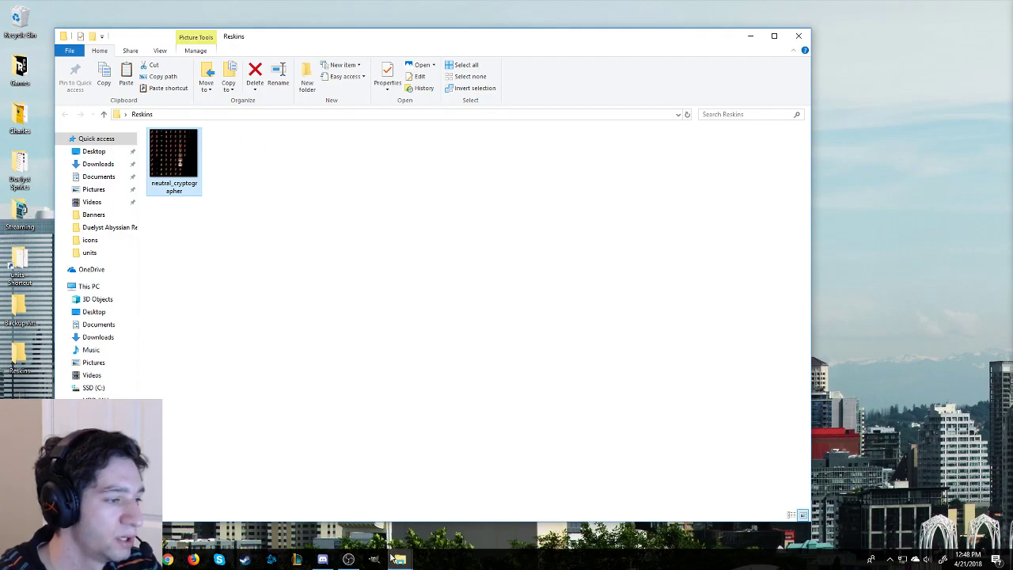
mouse_move(396, 558)
click(357, 525)
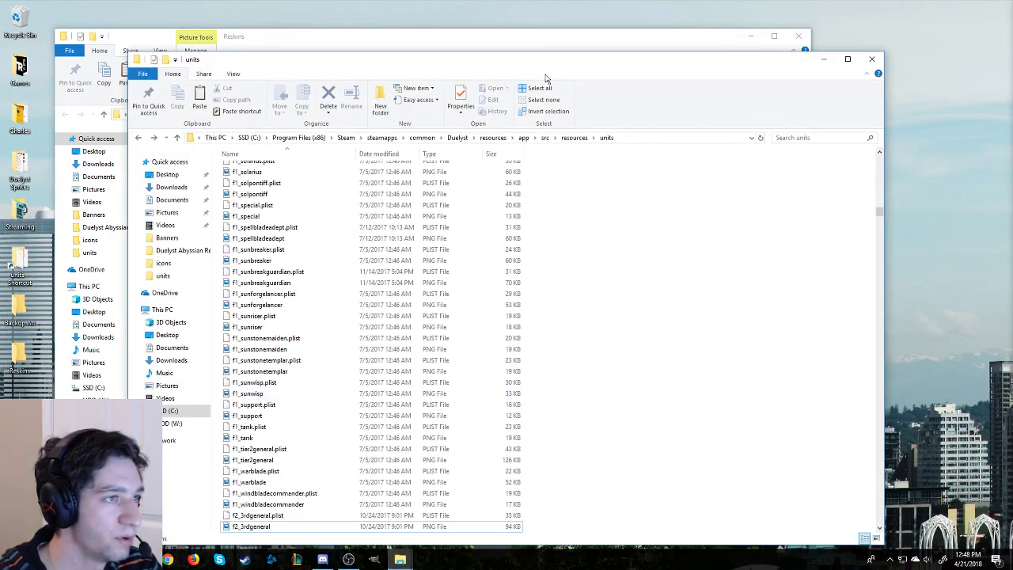
drag(669, 65, 891, 32)
mouse_move(176, 159)
mouse_down()
mouse_move(443, 86)
mouse_move(610, 225)
mouse_move(271, 135)
mouse_move(180, 174)
mouse_up()
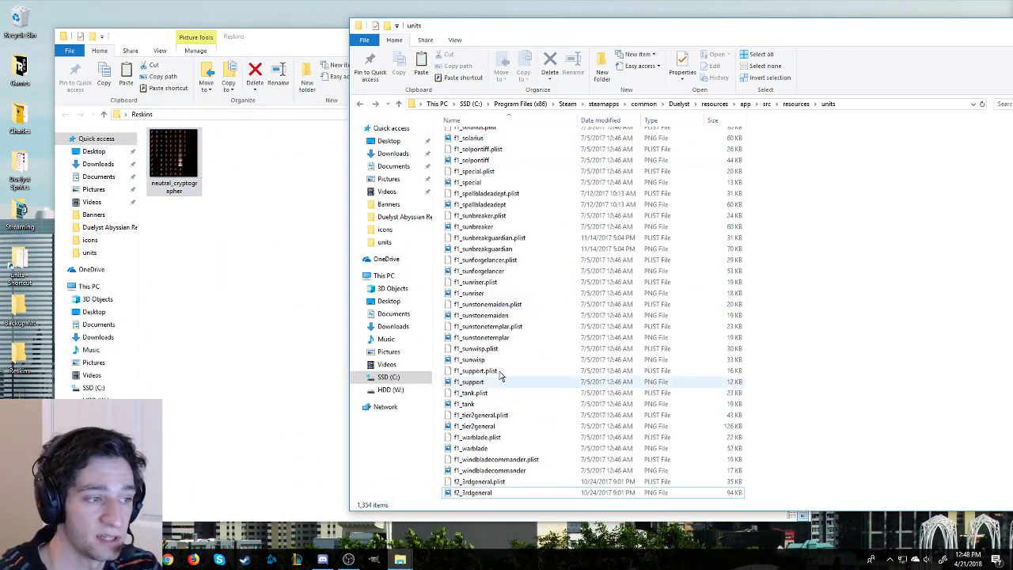
drag(212, 263, 454, 42)
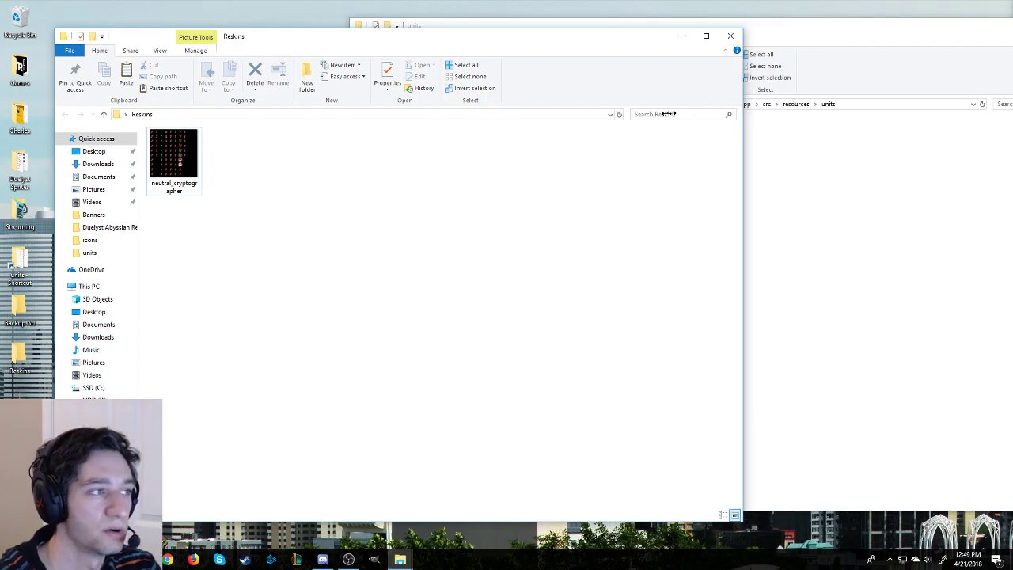
drag(812, 117, 318, 118)
Step: Duplicate the neutral_cryptographer file within the Reskins folder
drag(258, 252, 143, 161)
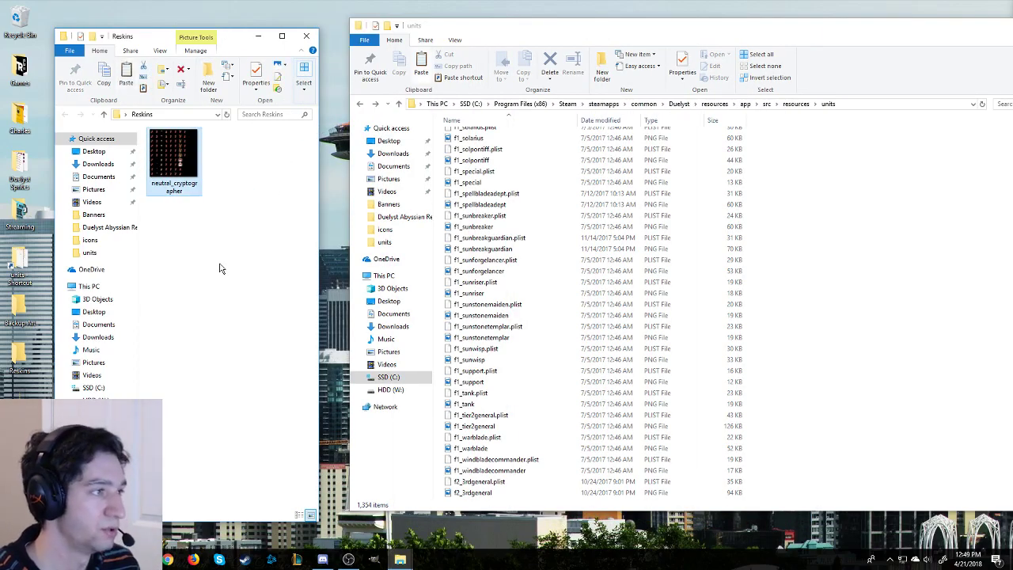
key(ctrl+c)
key(ctrl+v)
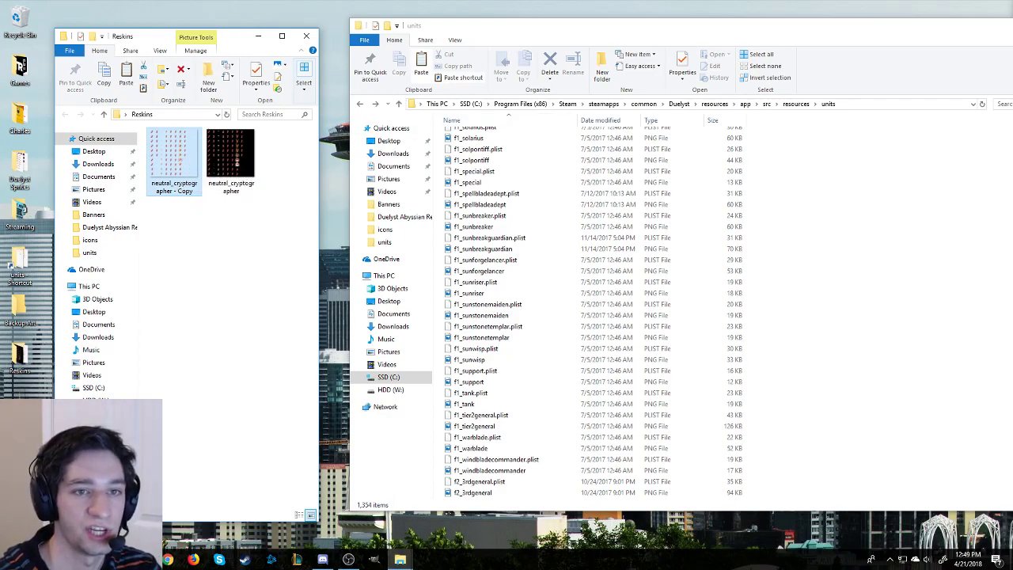
Step: Move the recolored neutral_cryptographer sheet from the Reskins folder into the Duelyst units folder, replacing the existing file
click(348, 559)
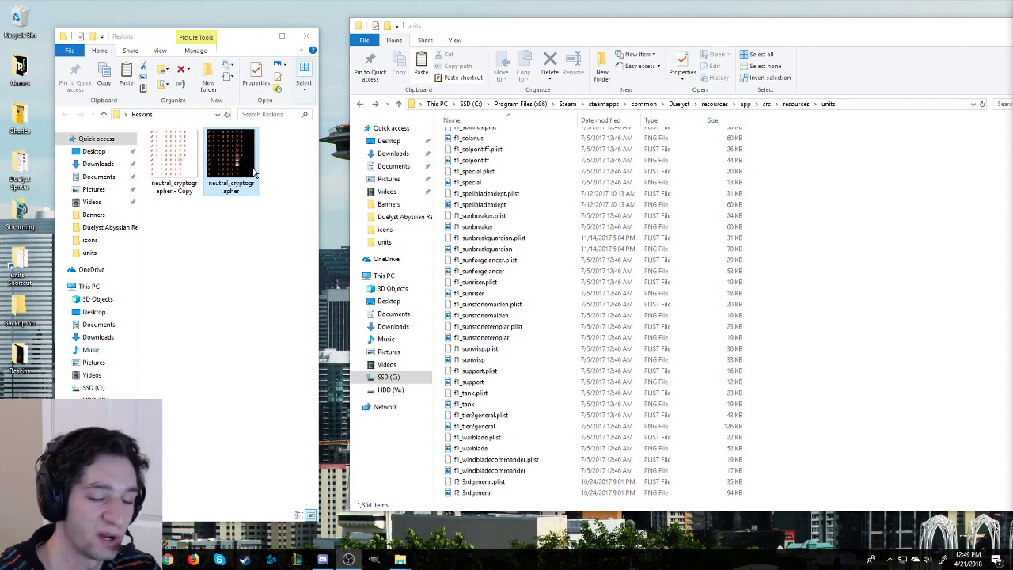
drag(266, 254, 201, 232)
drag(236, 168, 235, 208)
drag(238, 165, 611, 217)
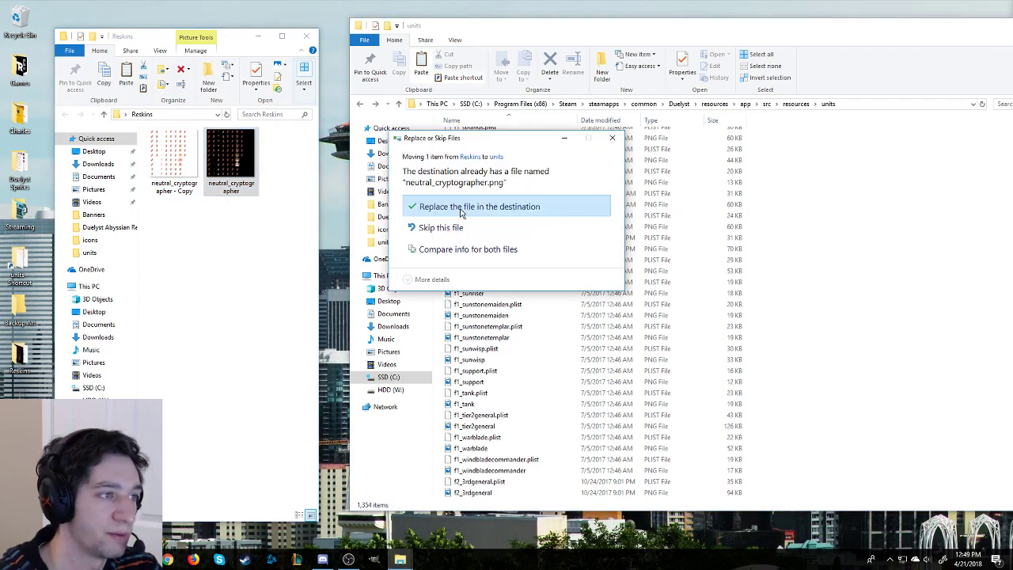
click(481, 207)
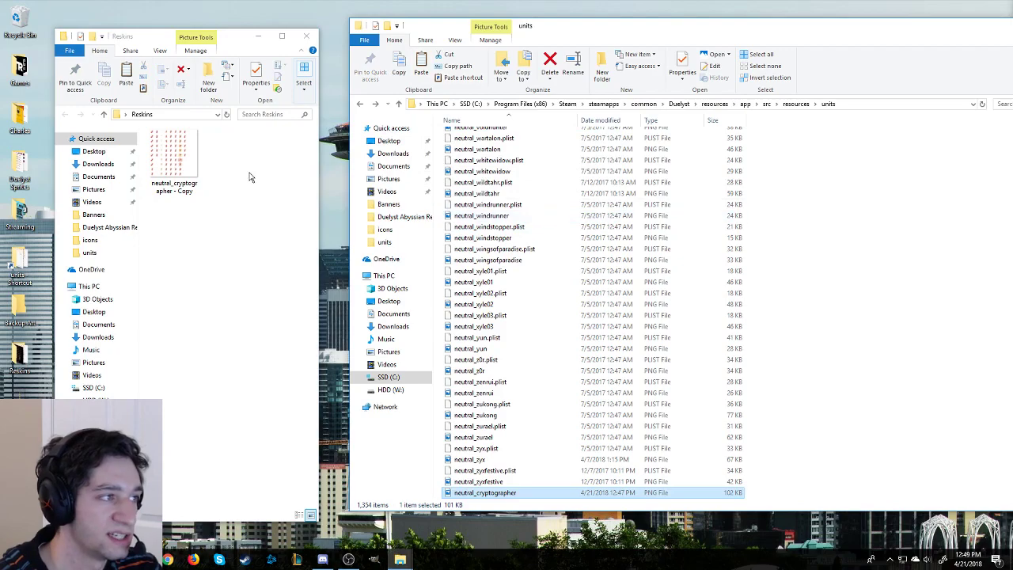
Step: View the installed neutral_cryptographer sheet from the units folder, and clear the image and both folder windows off the desktop
double_click(496, 493)
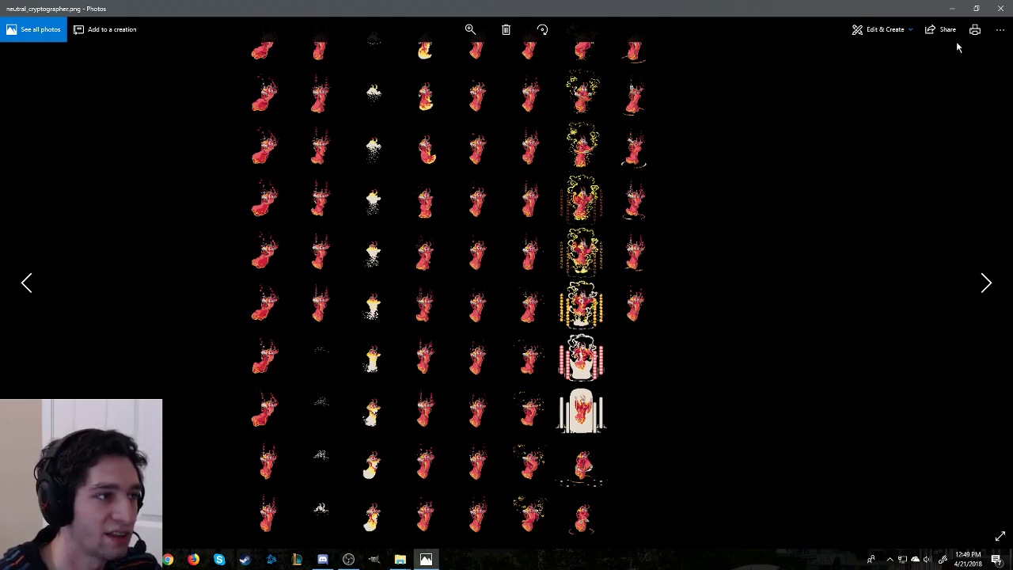
click(1002, 7)
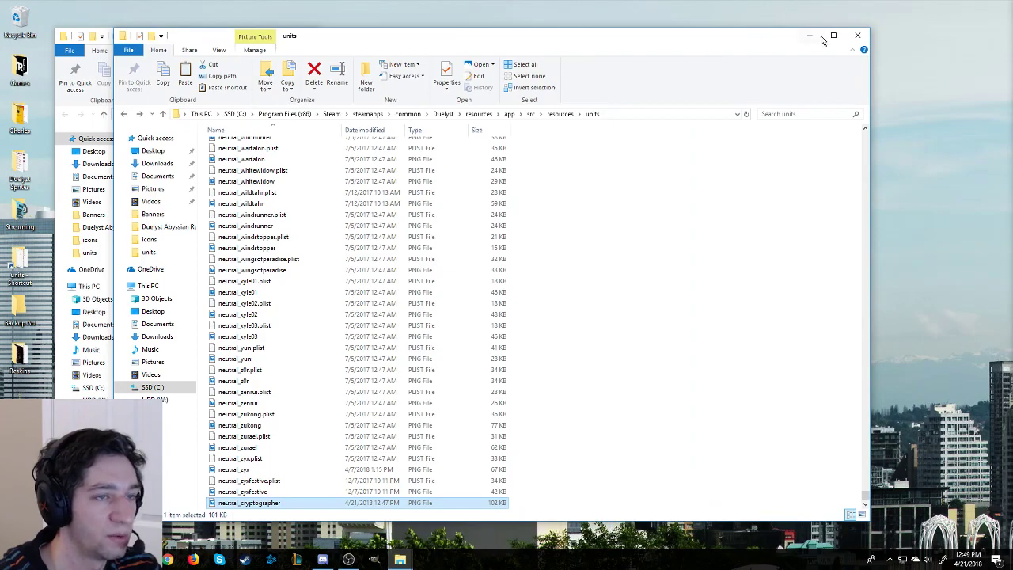
click(808, 36)
click(311, 35)
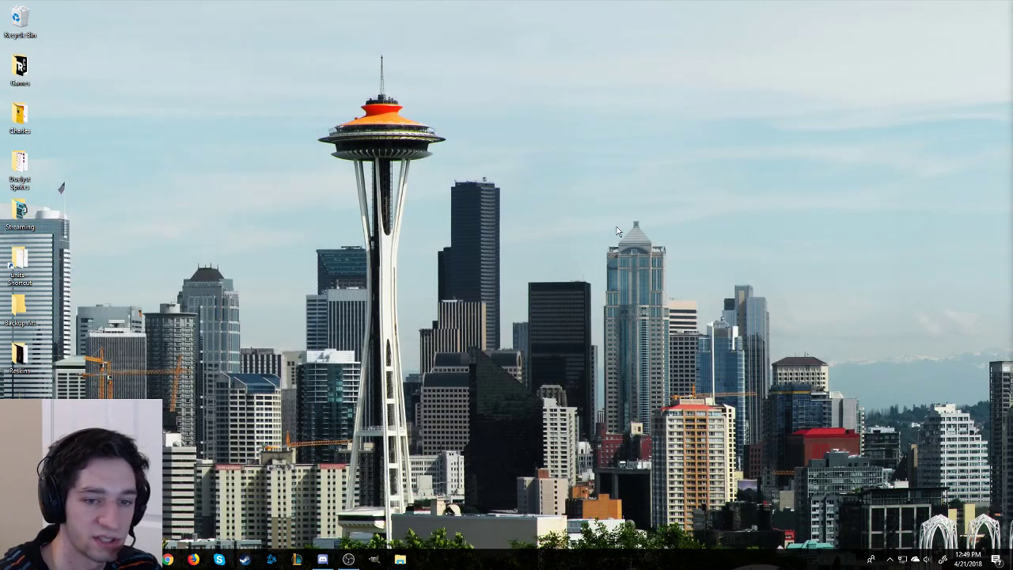
Step: Launch Duelyst through Steam and open the Reskins deck from the card collection
click(245, 559)
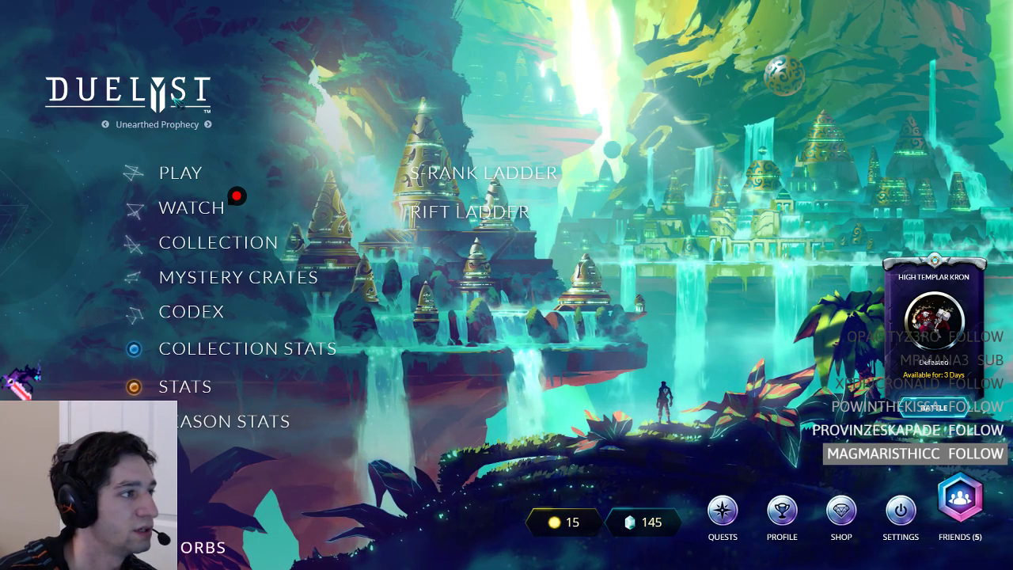
click(217, 242)
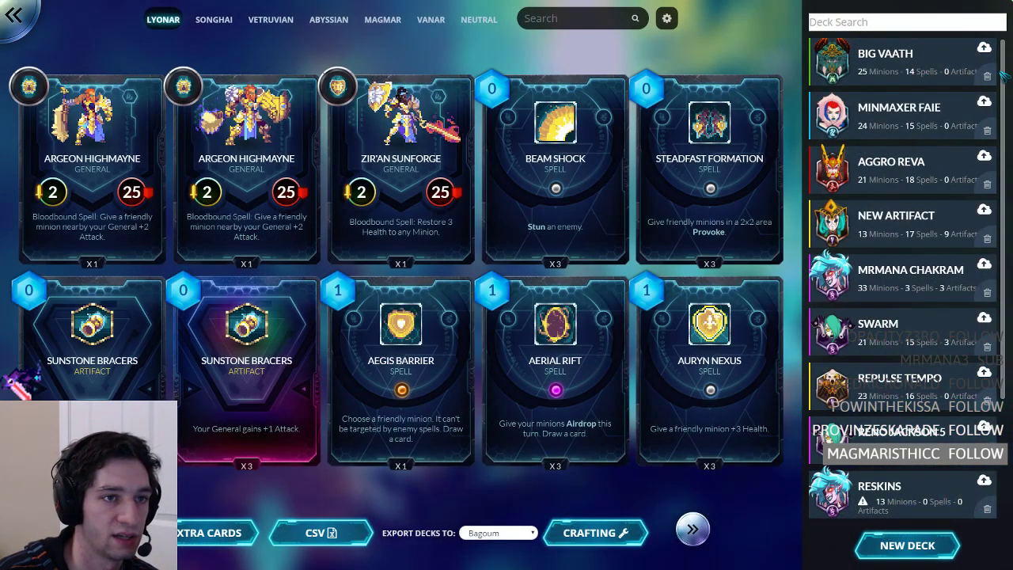
scroll(922, 336, down, 3)
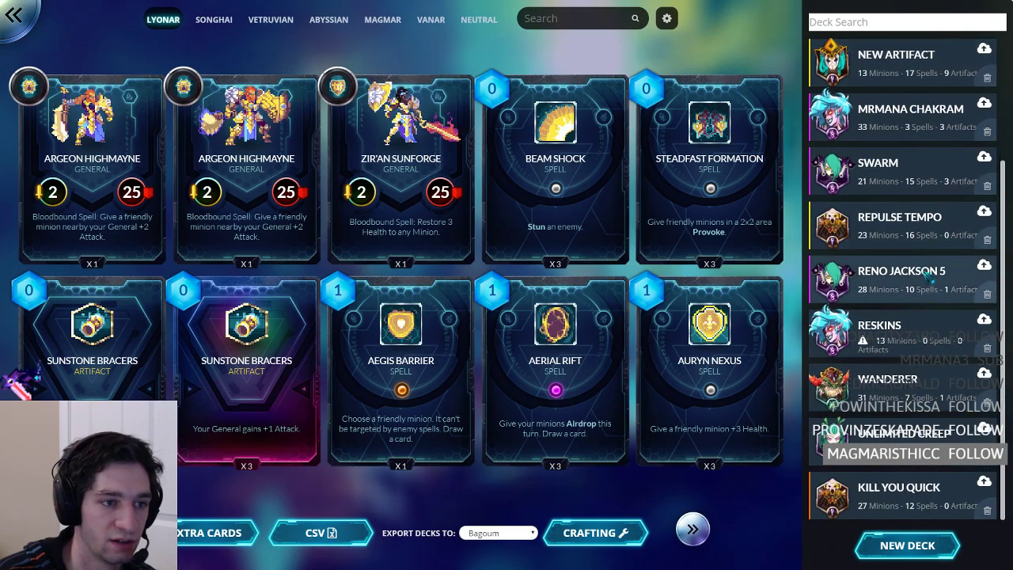
click(889, 331)
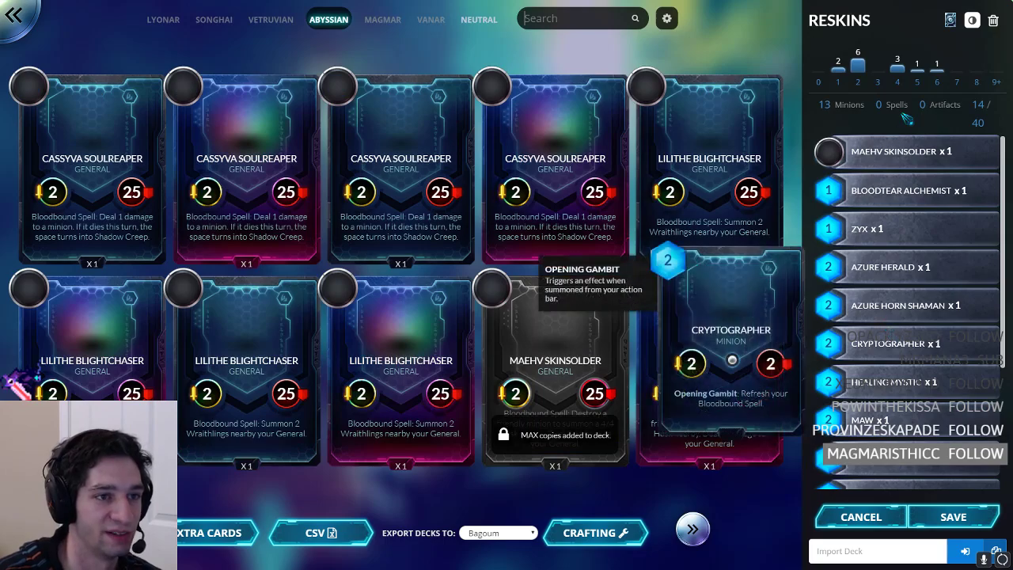